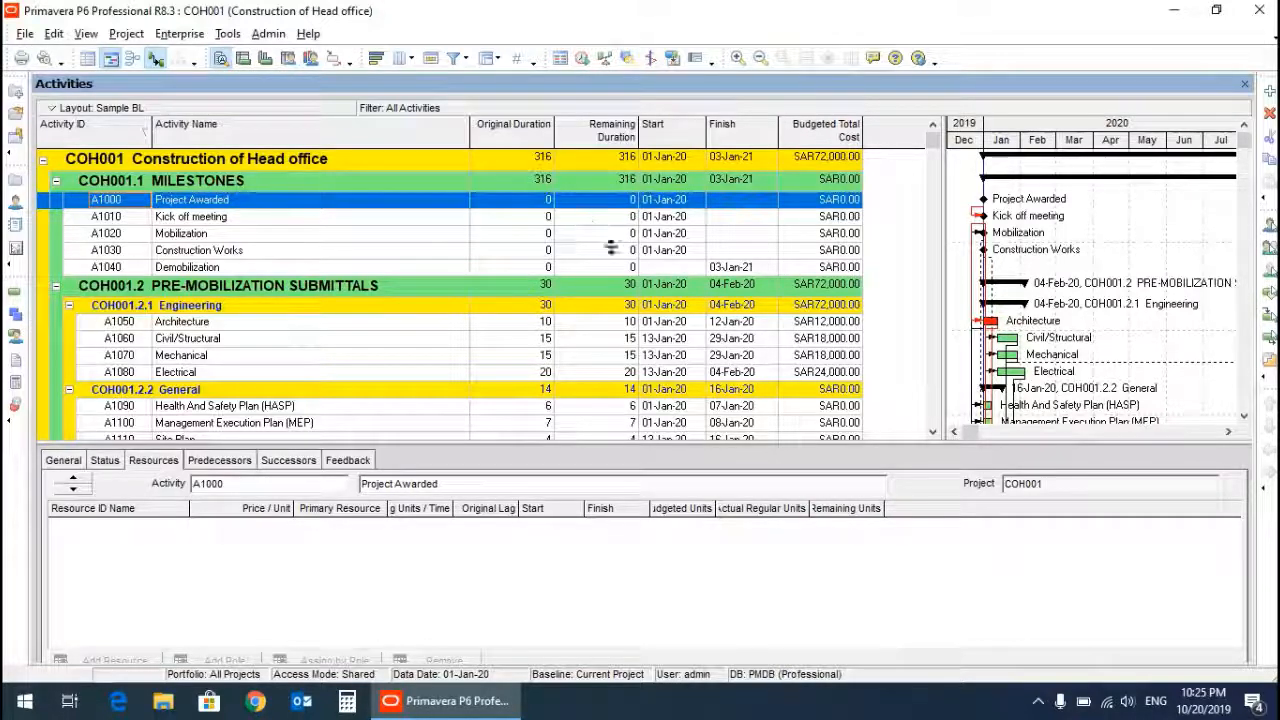
Export project COH001 as a Primavera PM (XER) file in version 8.2 format.
{"action": "left_click", "coordinate": [20, 34]}
{"action": "left_click", "coordinate": [80, 120]}
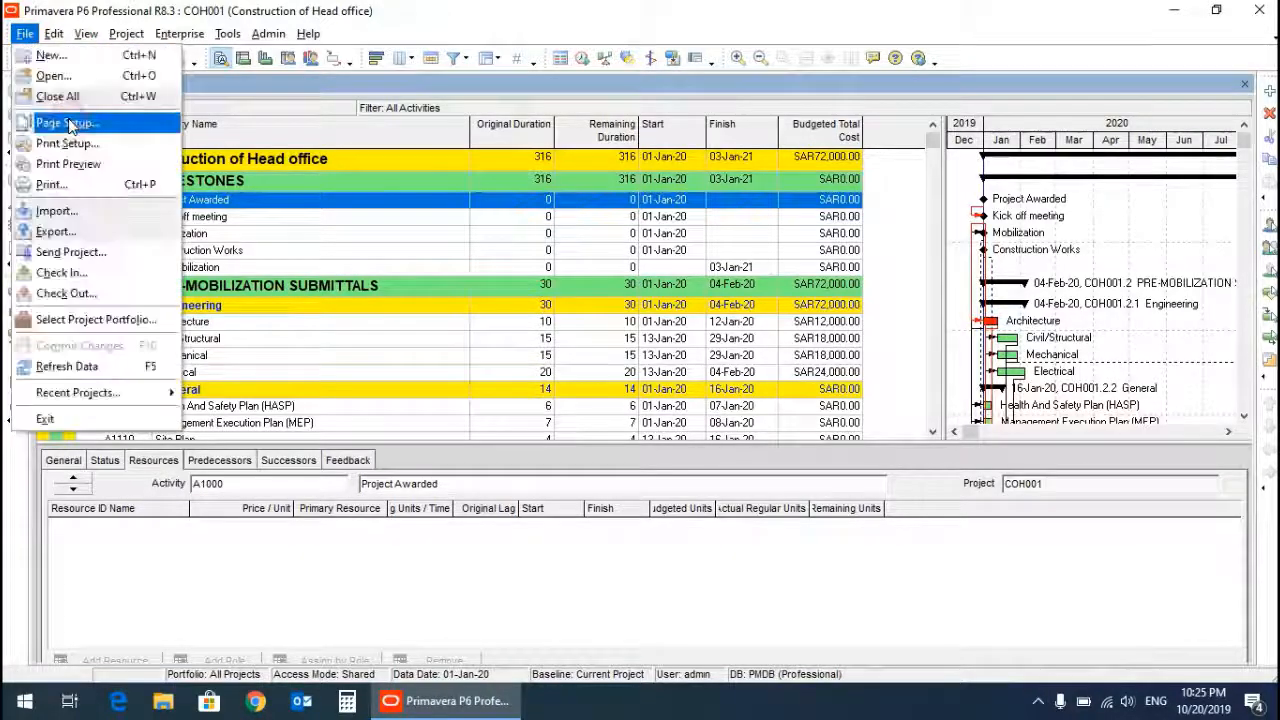
{"action": "left_click", "coordinate": [66, 232]}
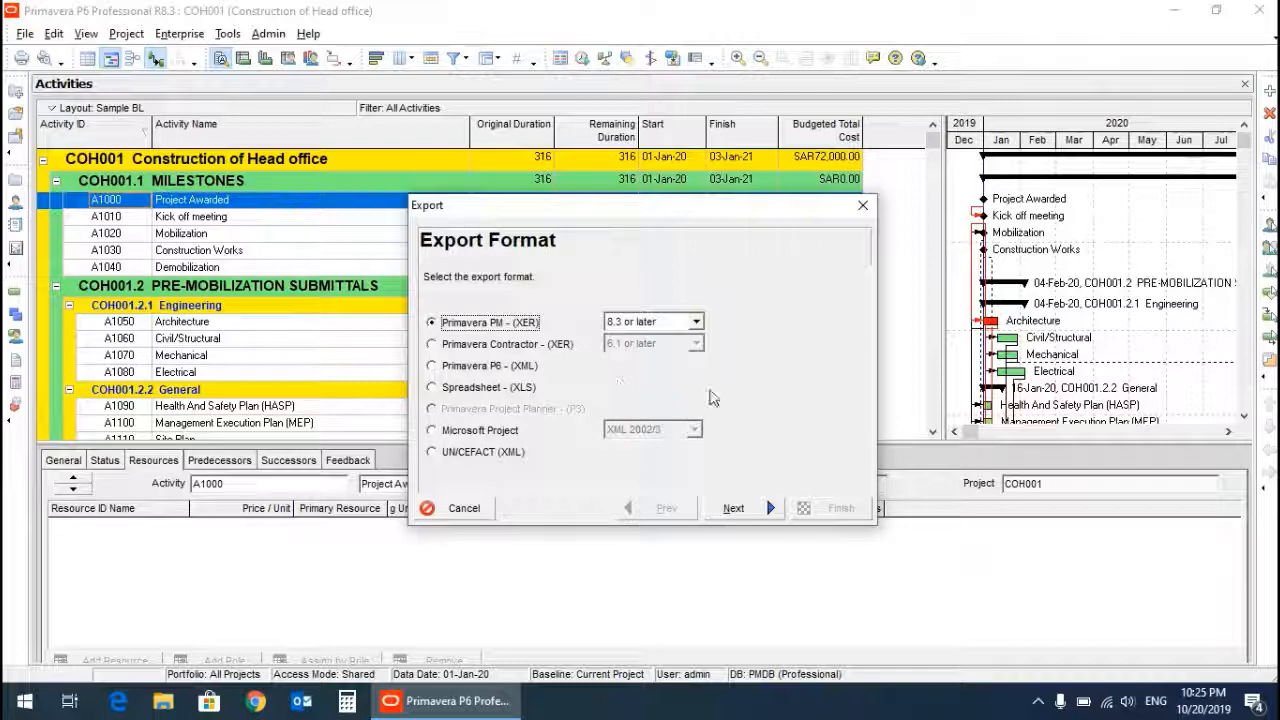
{"action": "left_click", "coordinate": [697, 322]}
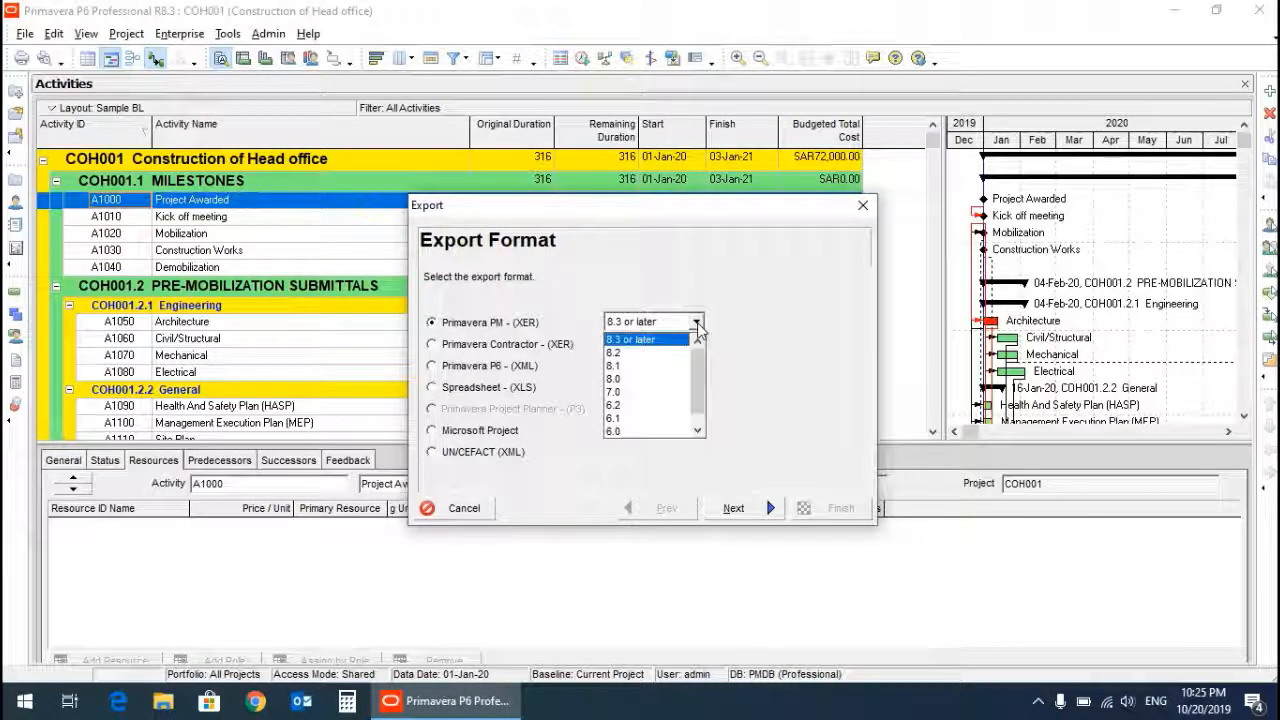
{"action": "left_click", "coordinate": [651, 356]}
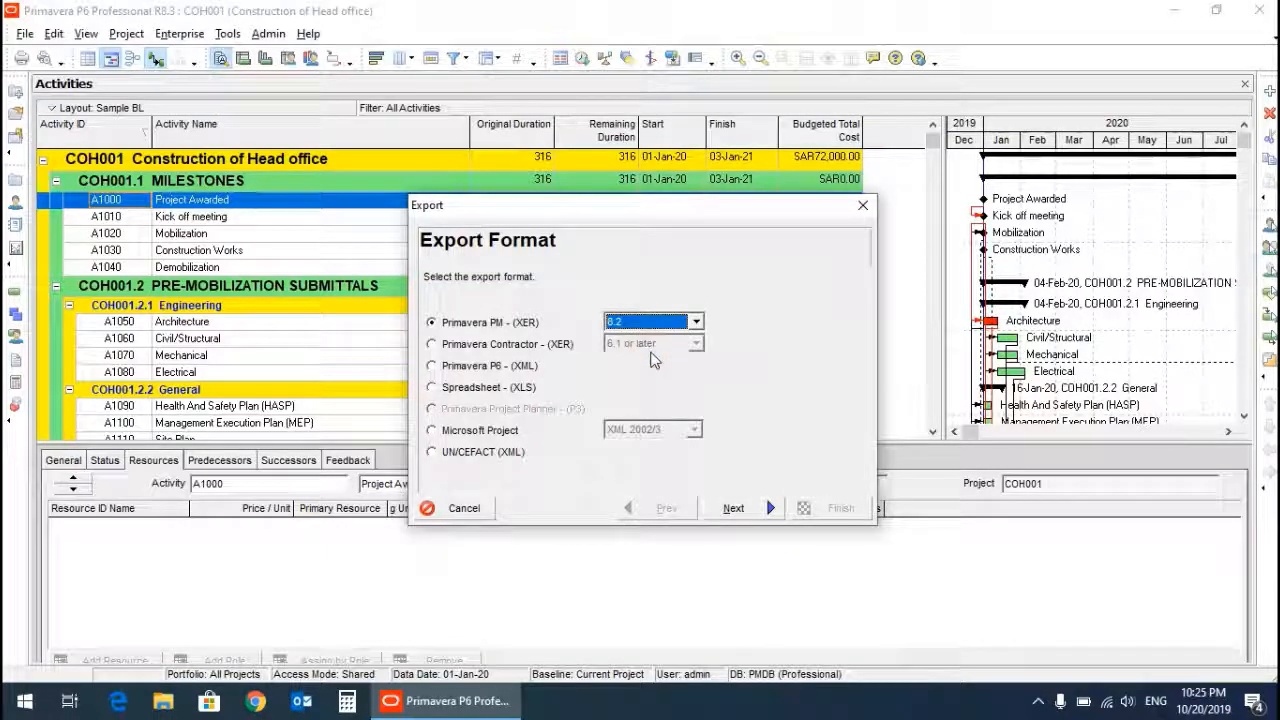
{"action": "left_click", "coordinate": [736, 508]}
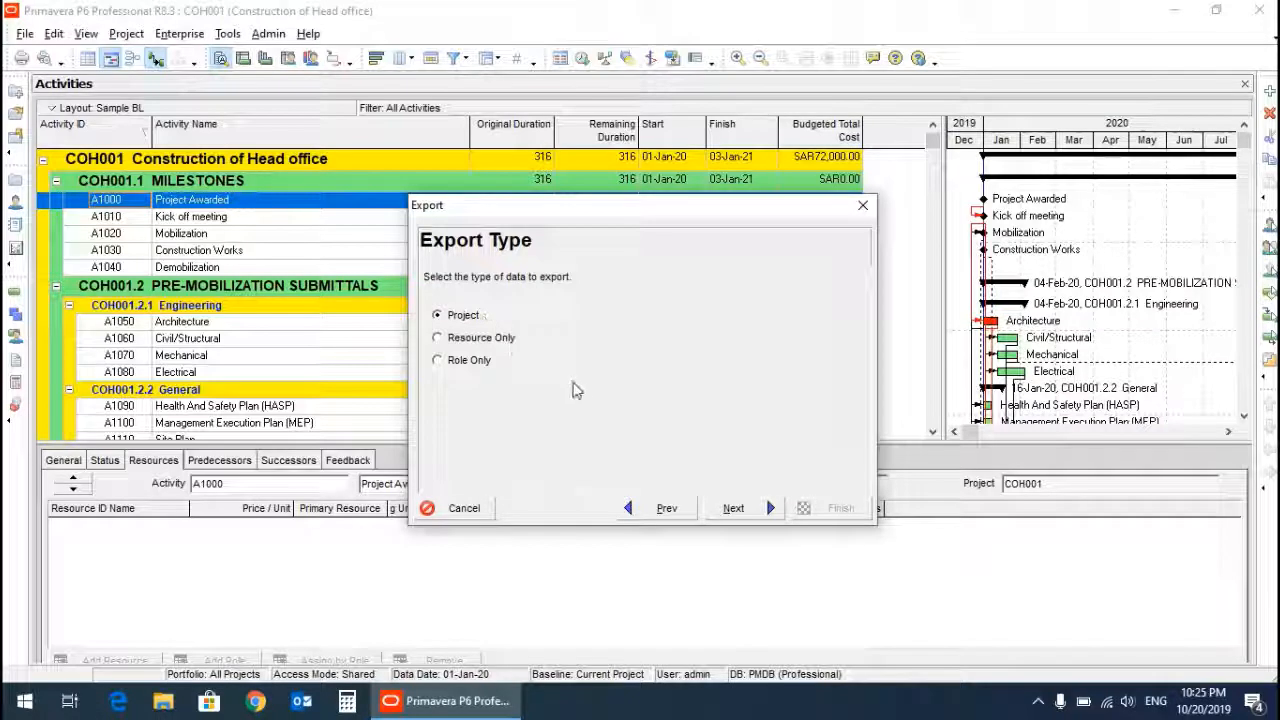
{"action": "left_click", "coordinate": [733, 508]}
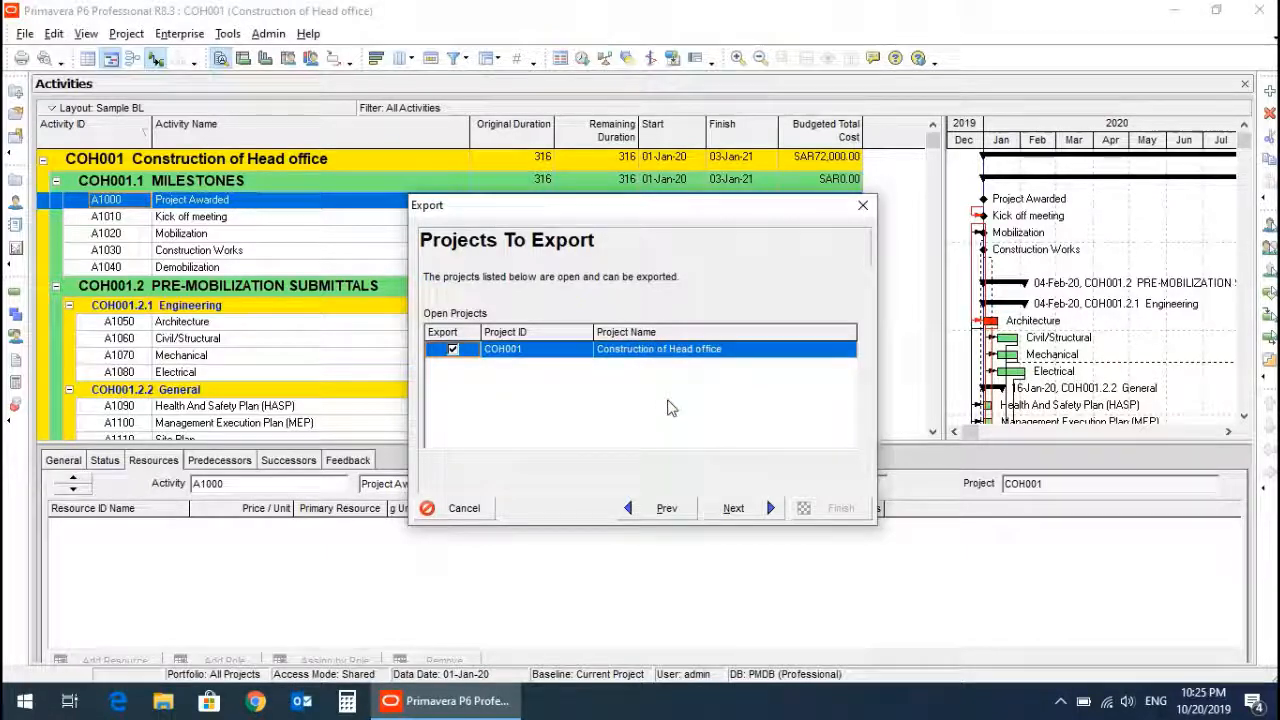
{"action": "left_click", "coordinate": [735, 507]}
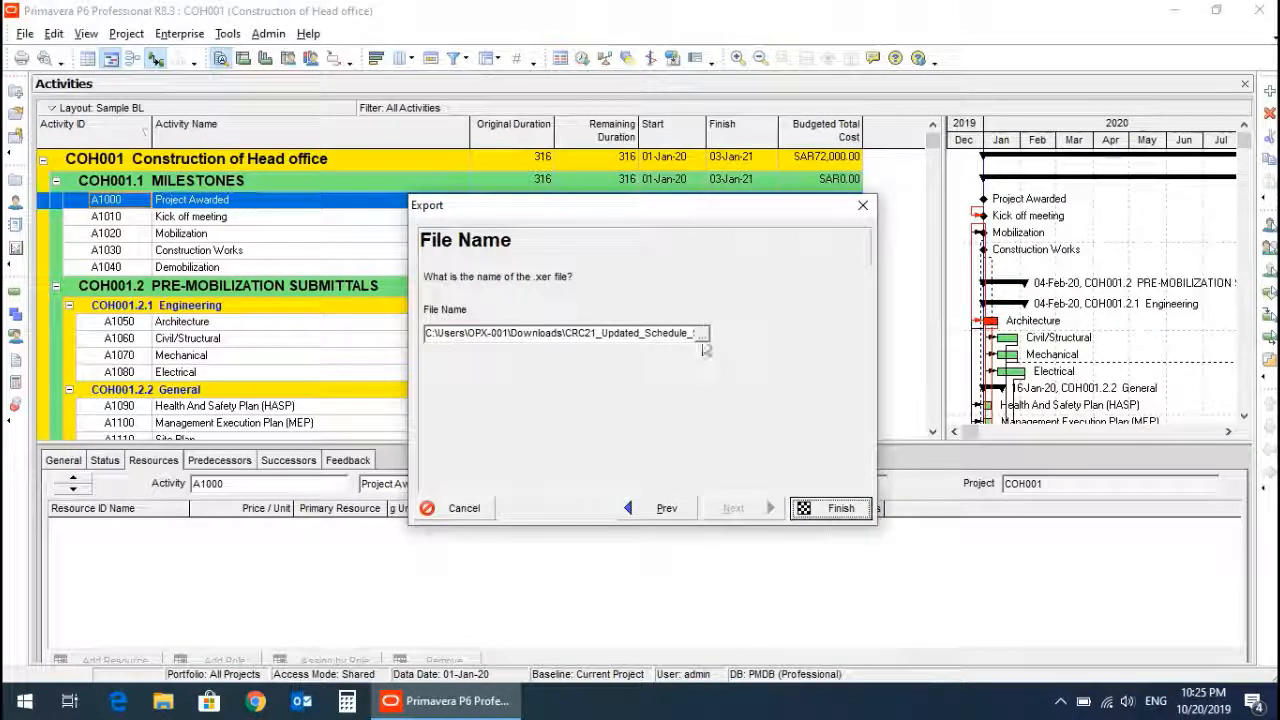
Save the export as COH_Baseline.xer in the Documents\PRIMA LECTURES\BL folder and finish the export.
{"action": "left_click", "coordinate": [703, 340]}
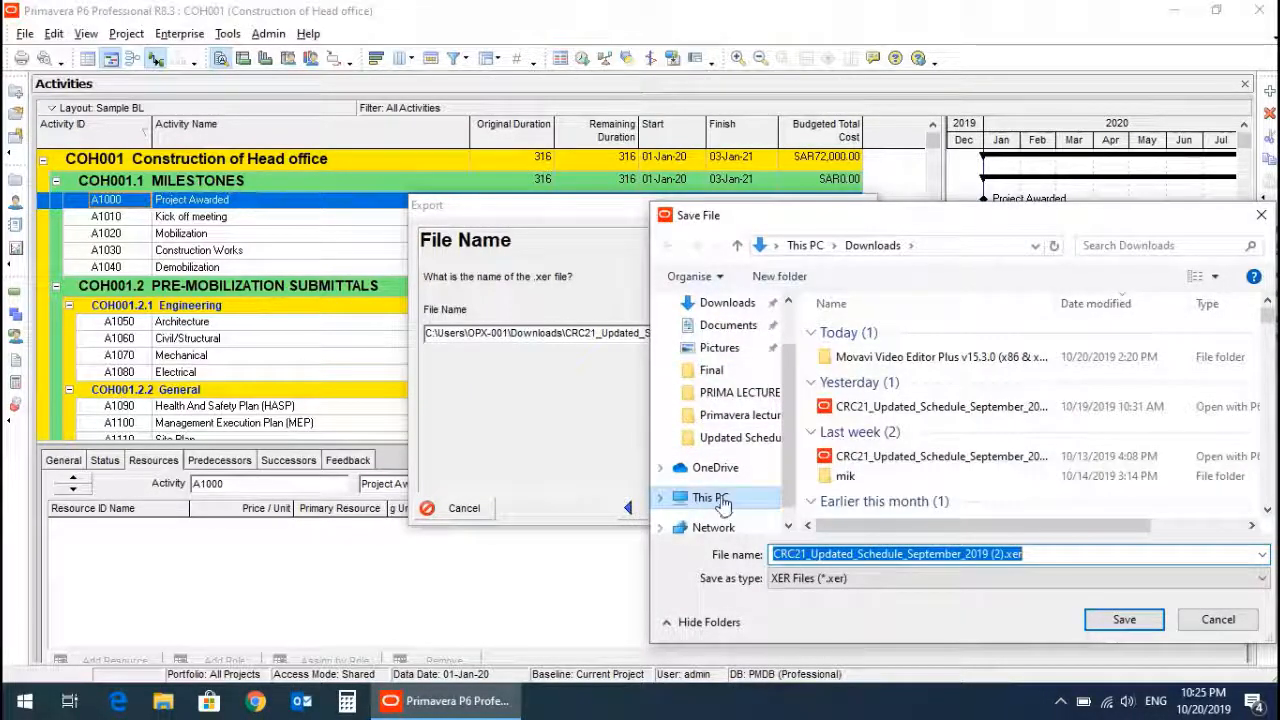
{"action": "left_click", "coordinate": [728, 393]}
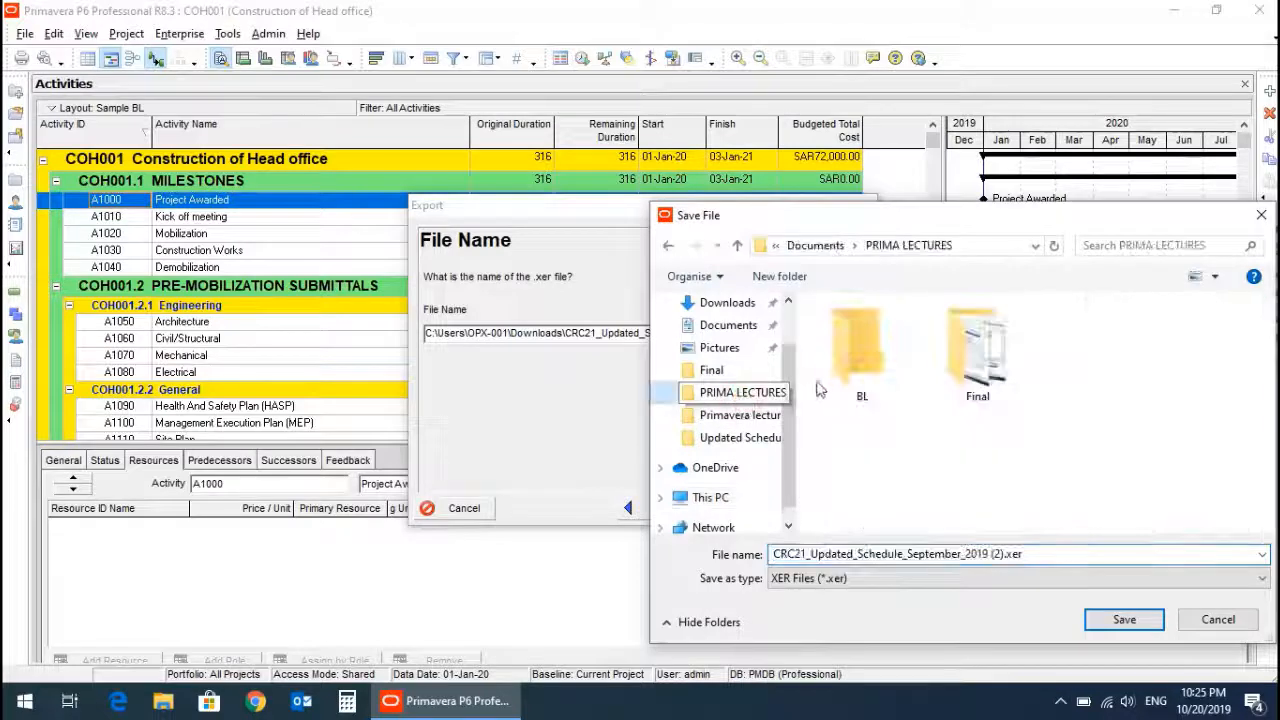
{"action": "double_click", "coordinate": [862, 358]}
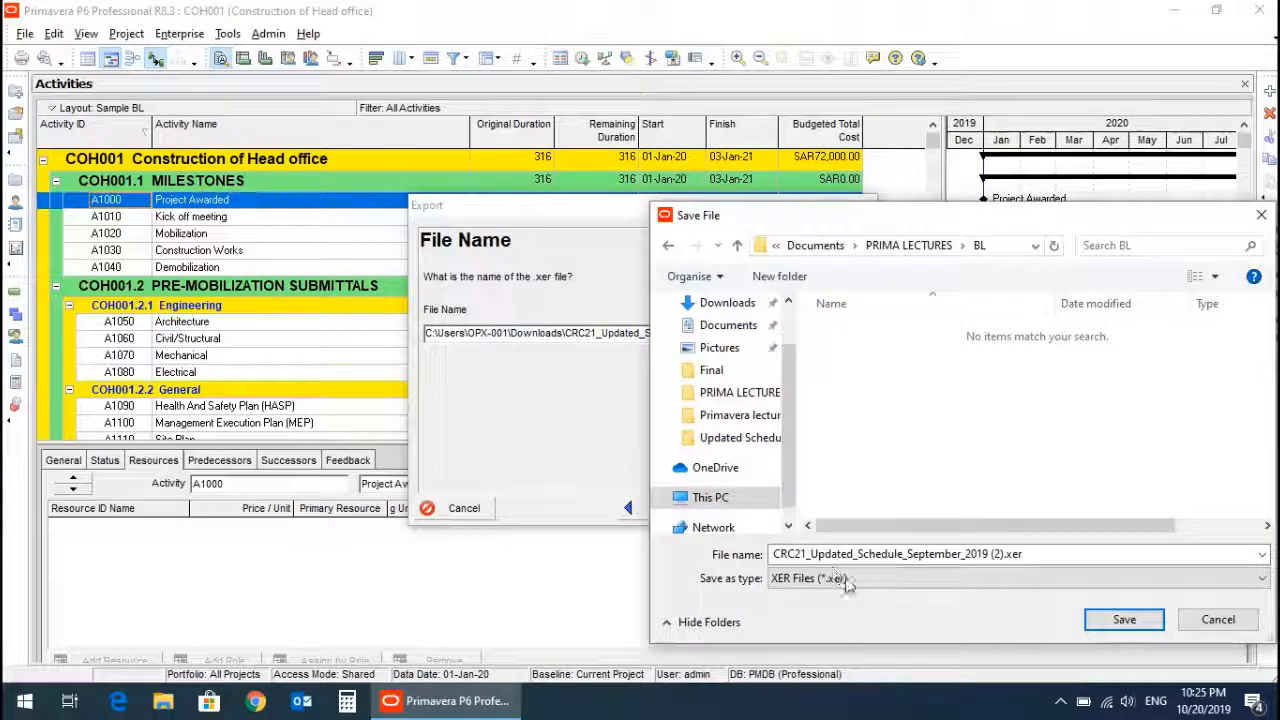
{"action": "left_click", "coordinate": [1031, 554]}
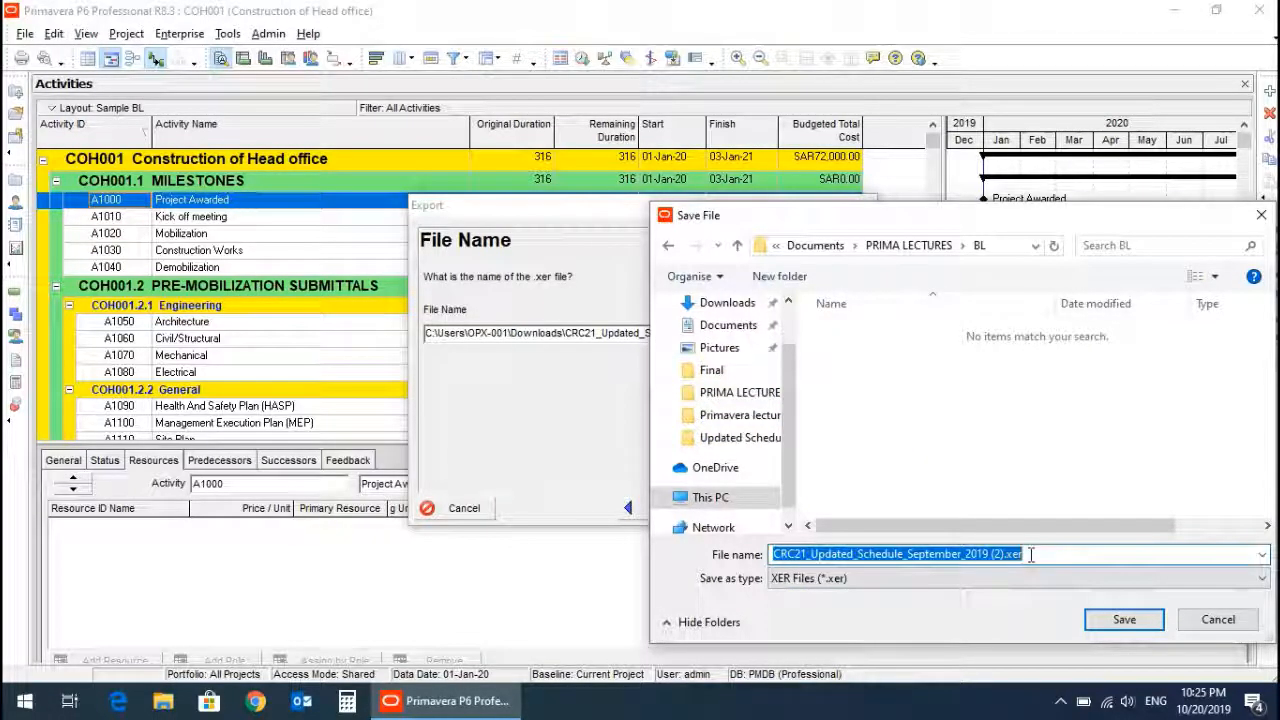
{"action": "type", "text": "COH"}
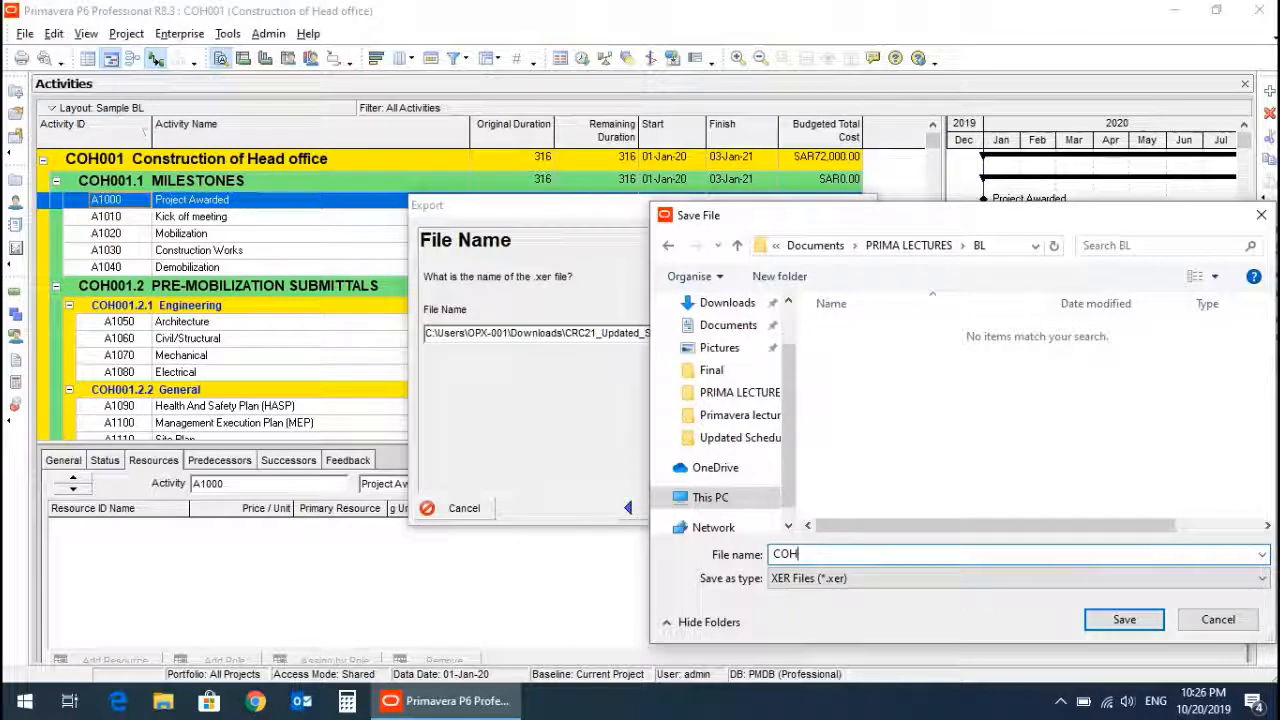
{"action": "type", "text": "_Baseline"}
{"action": "left_click", "coordinate": [1124, 619]}
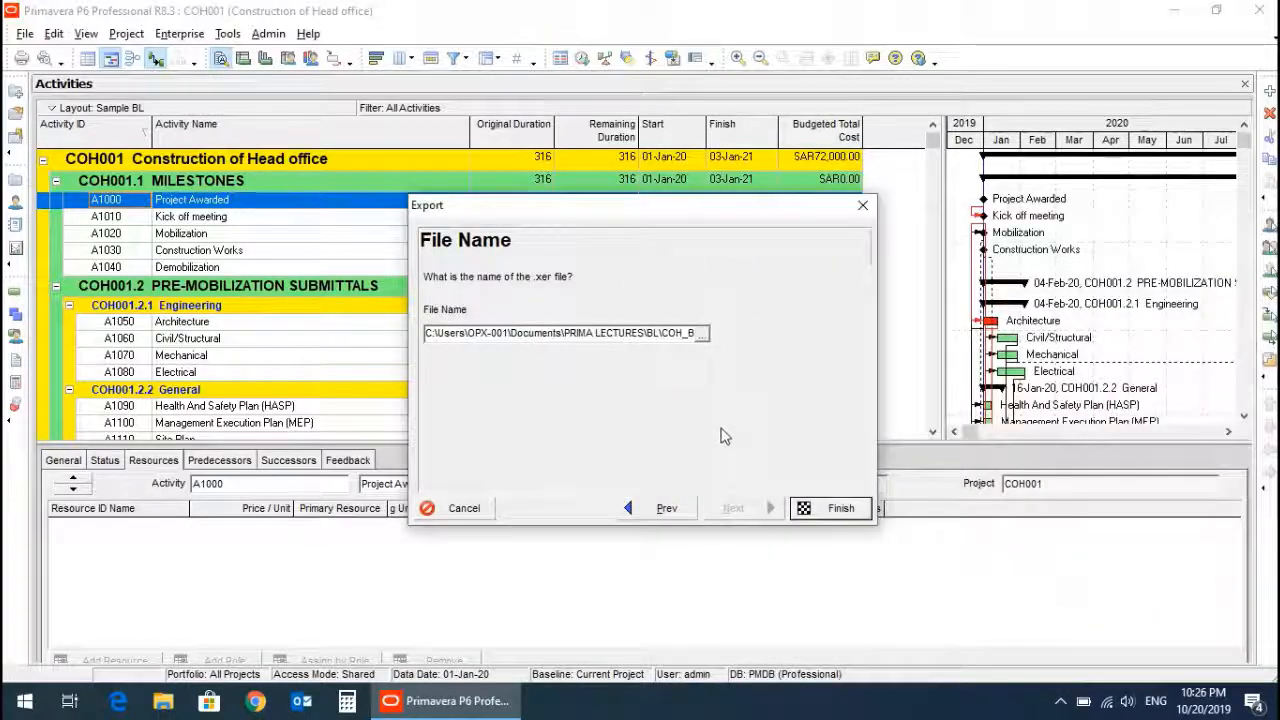
{"action": "left_click", "coordinate": [823, 510]}
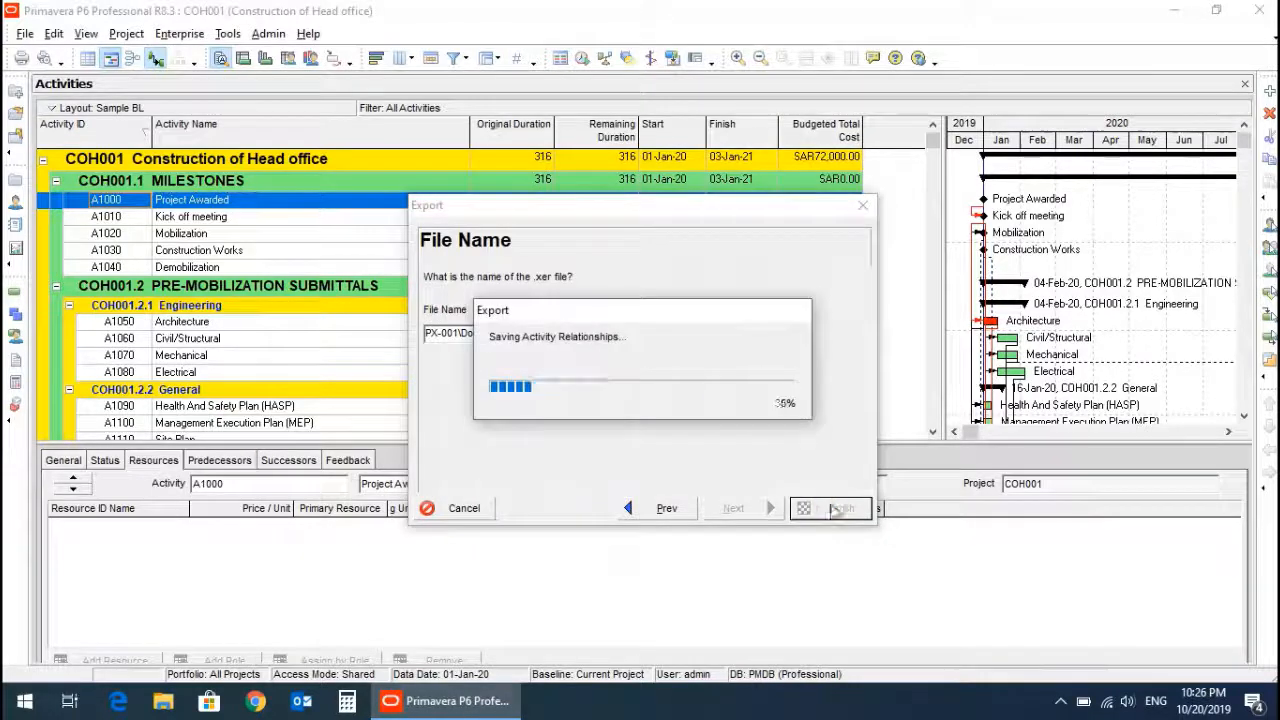
{"action": "left_click", "coordinate": [826, 510]}
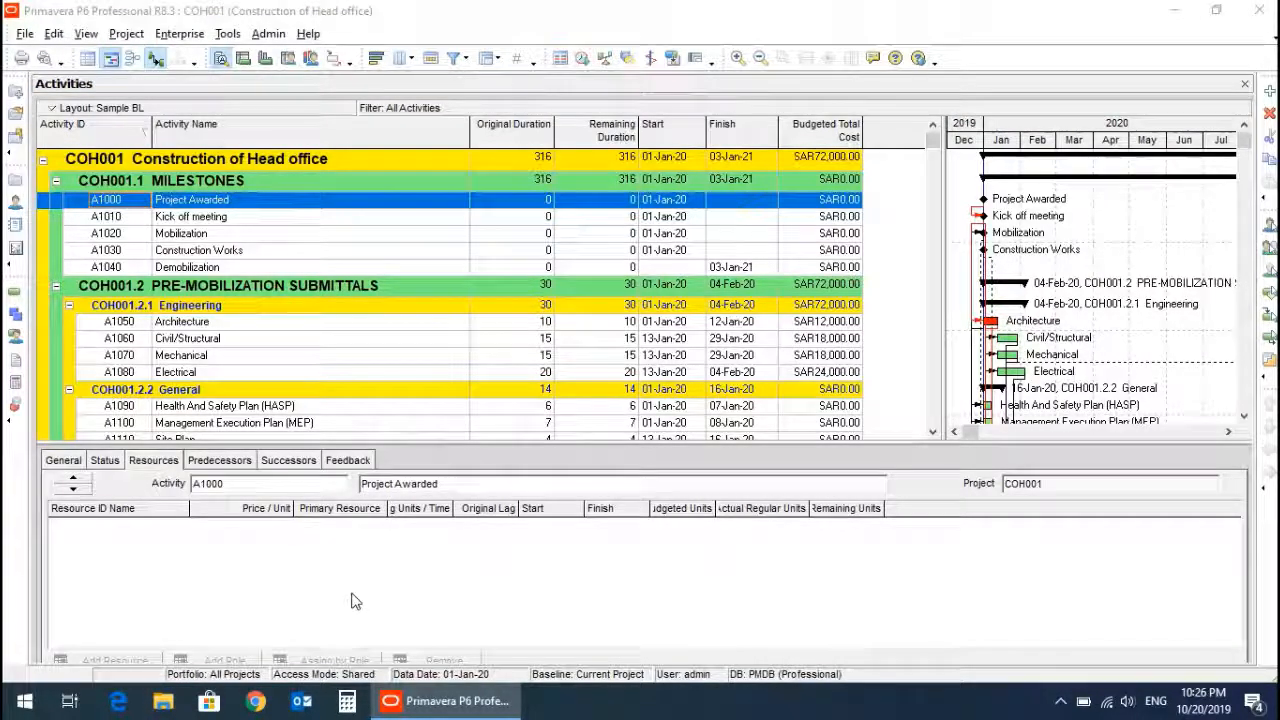
Open File Explorer and check the PRIMA LECTURES\BL folder for the exported COH_Baseline.xer file.
{"action": "key", "text": "super+e"}
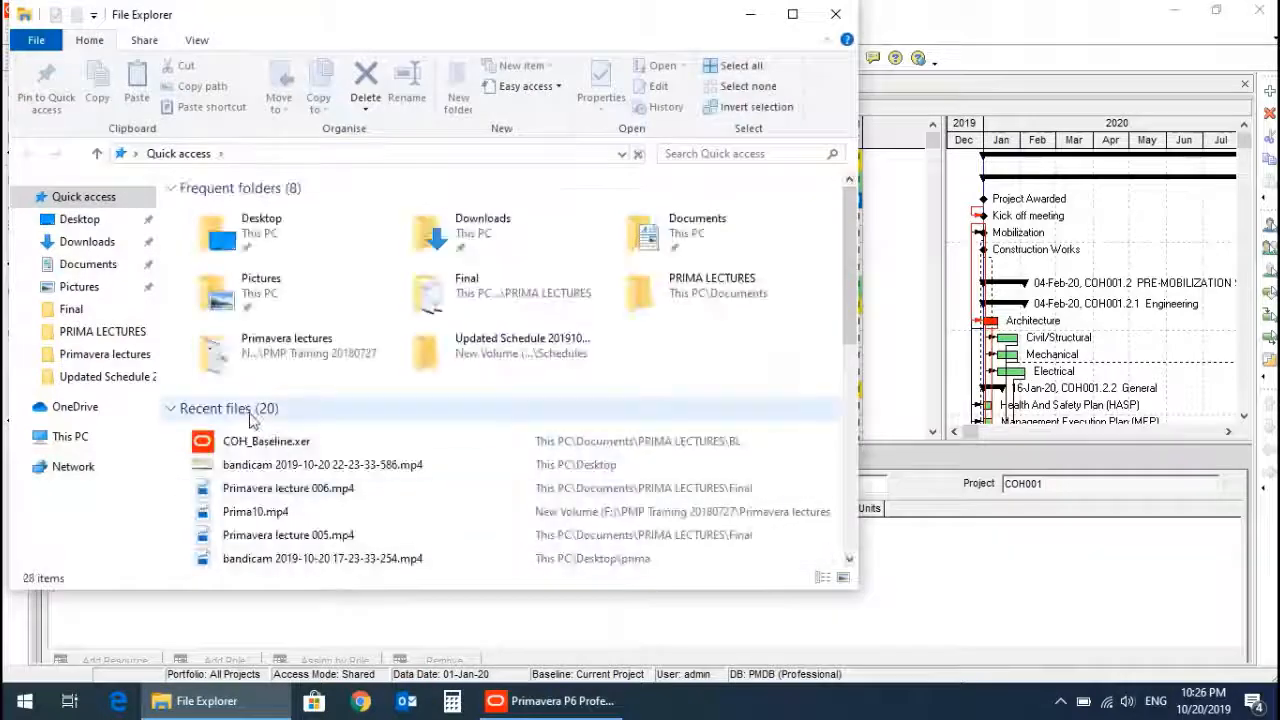
{"action": "left_click", "coordinate": [128, 336]}
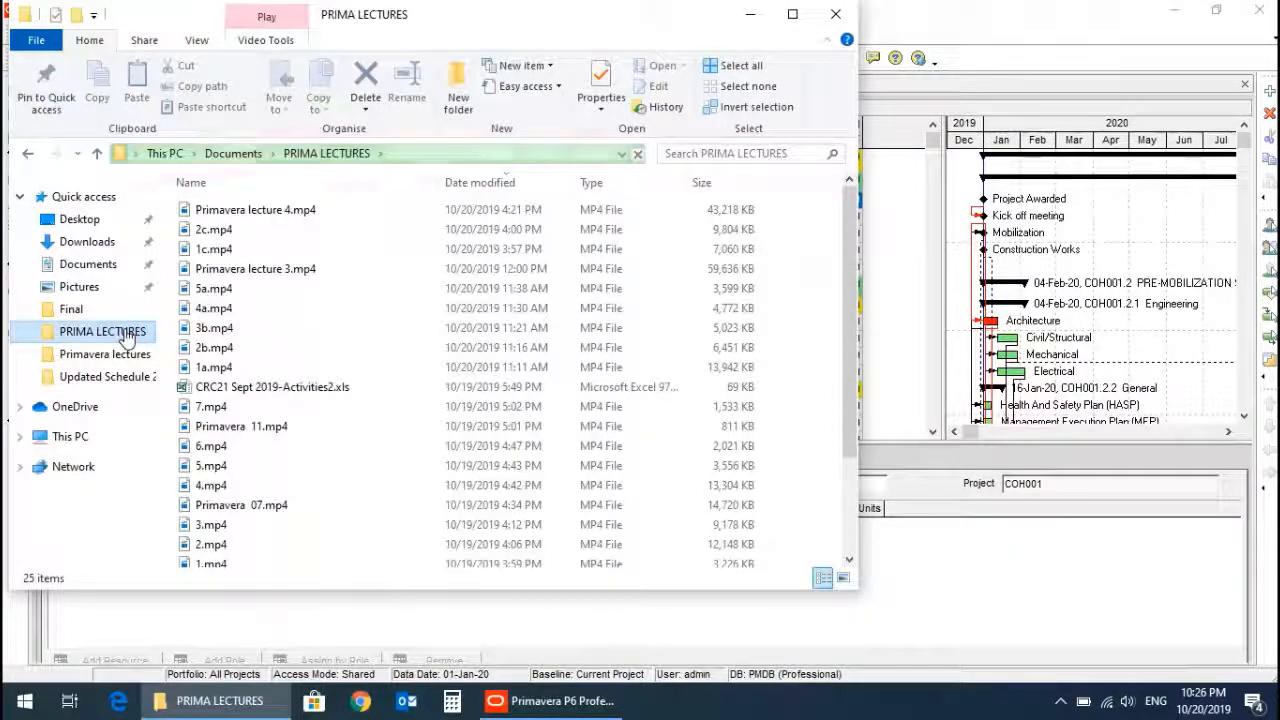
{"action": "scroll", "coordinate": [423, 309], "scroll_direction": "down", "scroll_amount": 3}
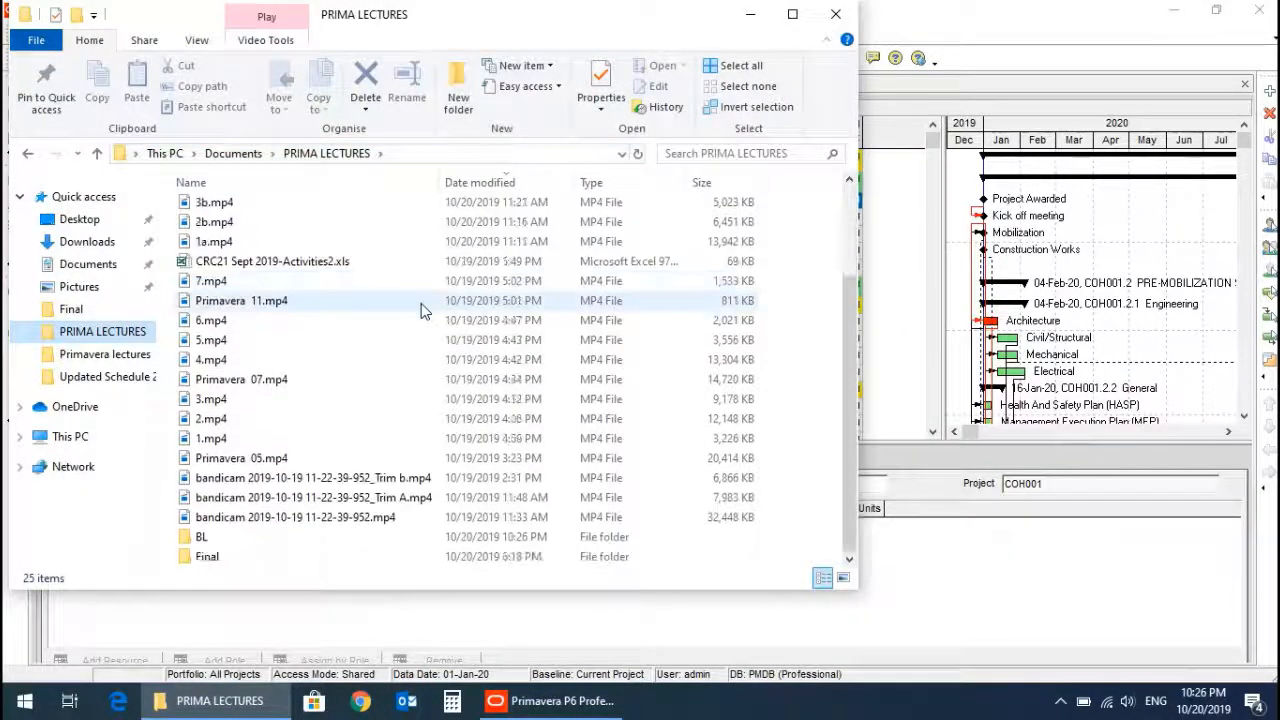
{"action": "double_click", "coordinate": [203, 537]}
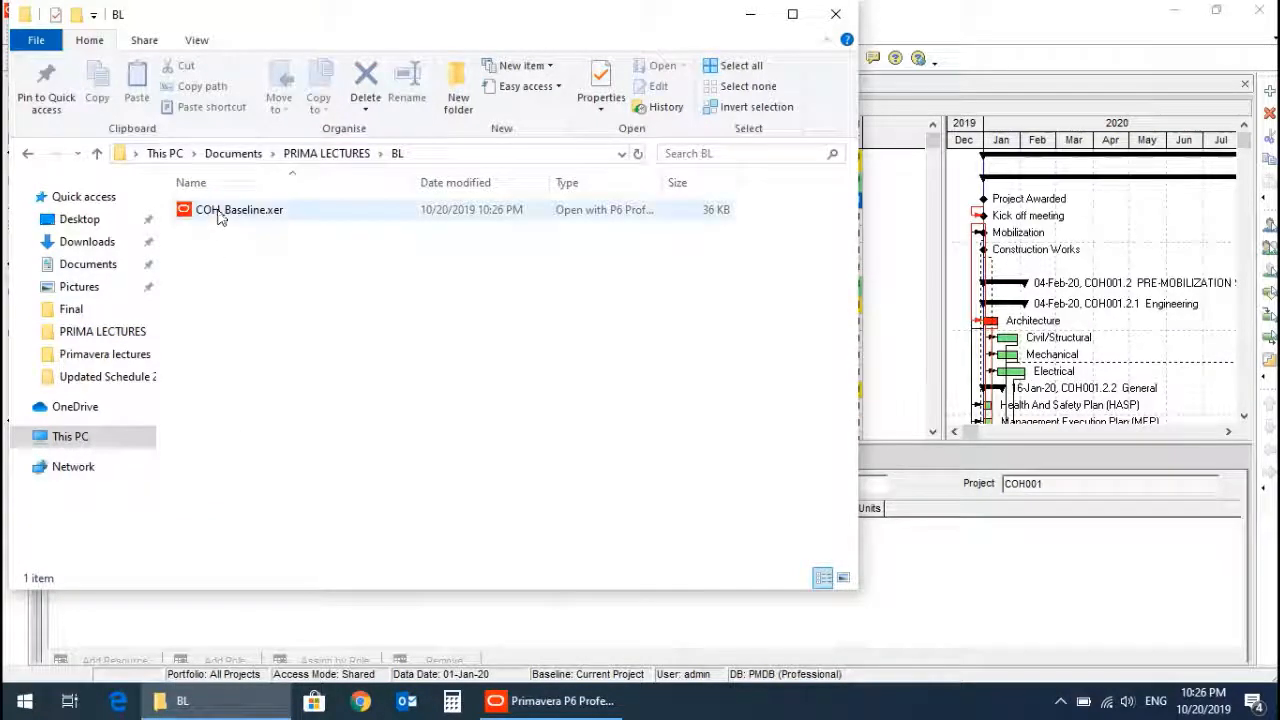
{"action": "left_click", "coordinate": [220, 214]}
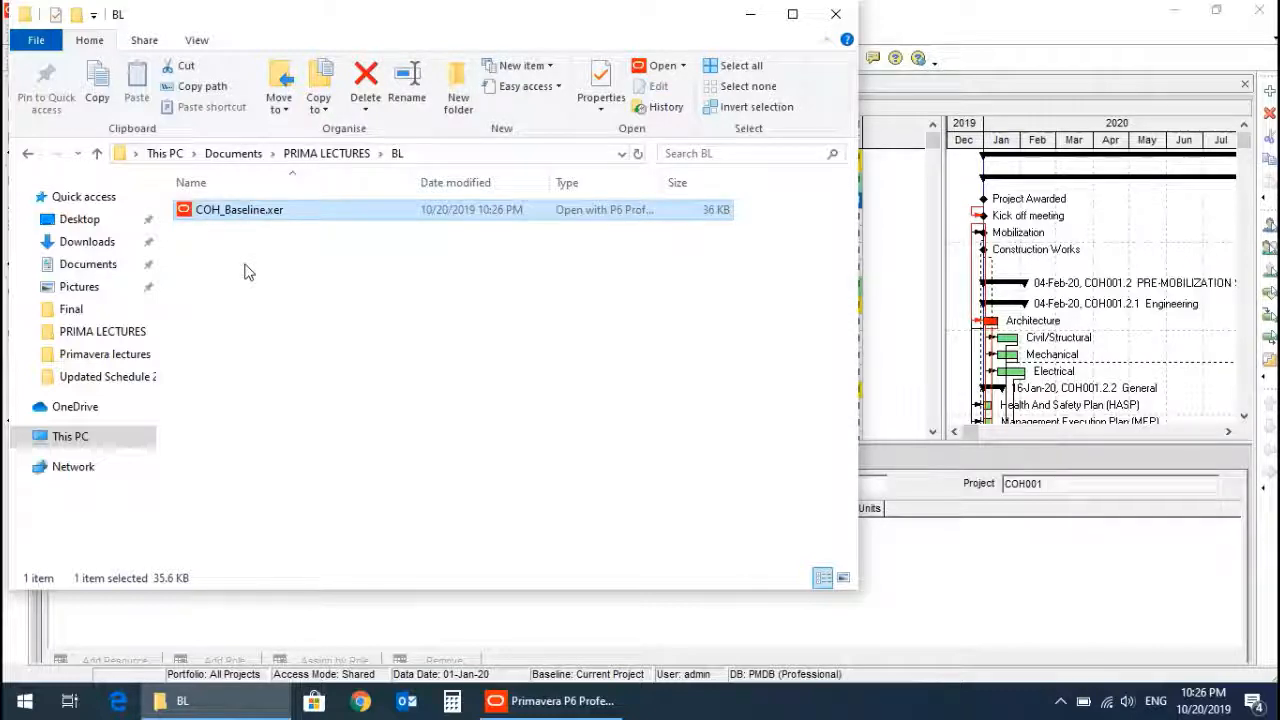
{"action": "left_click", "coordinate": [750, 14]}
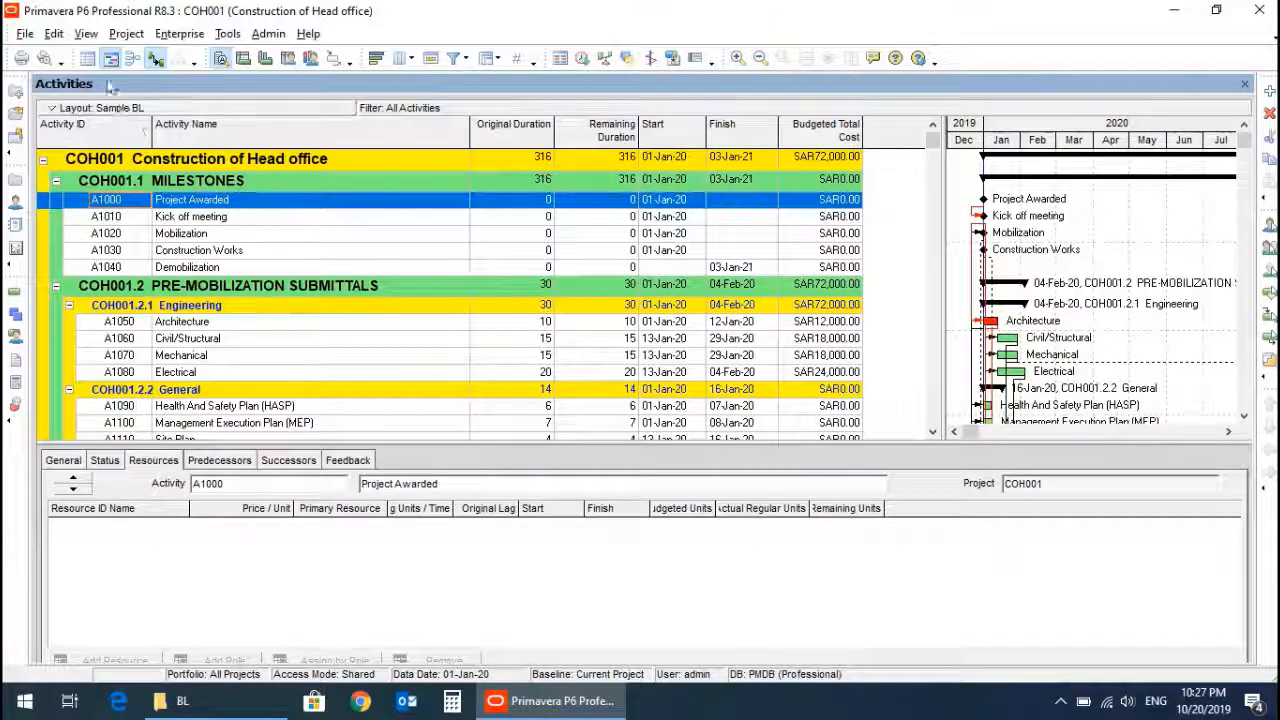
Add a new baseline to Construction of Head office by saving a copy of the current project.
{"action": "left_click", "coordinate": [125, 35]}
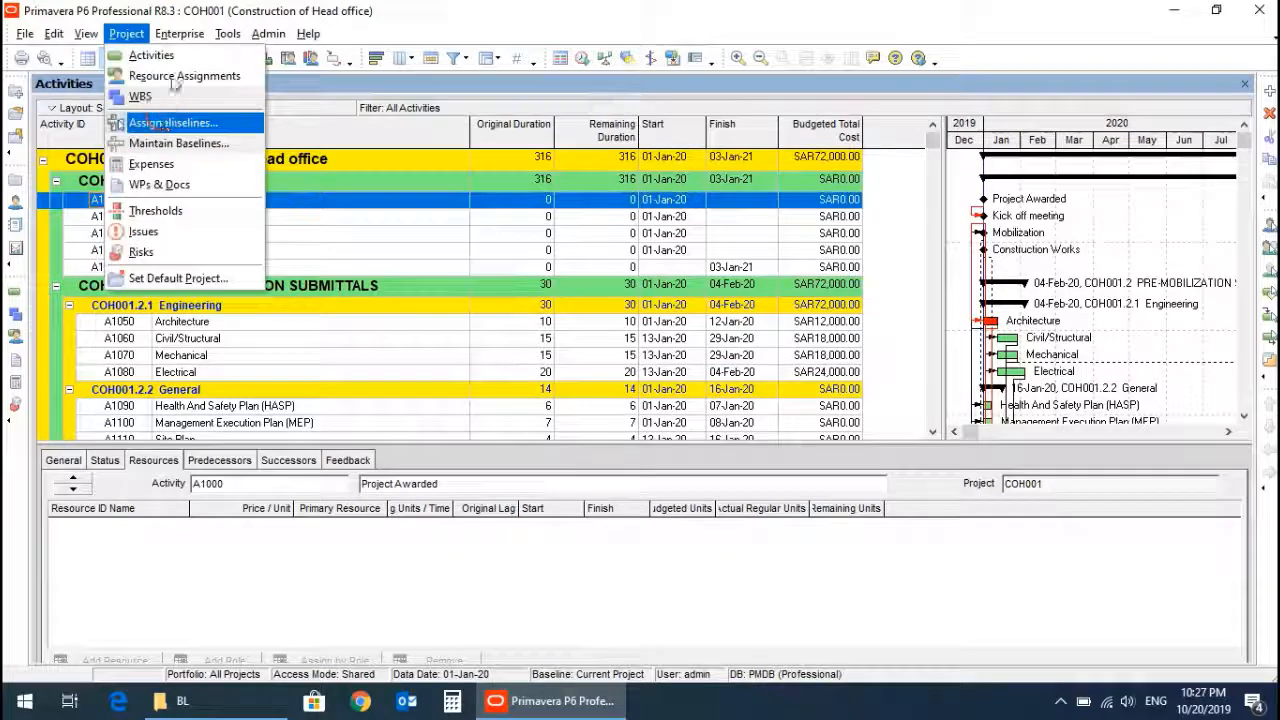
{"action": "left_click", "coordinate": [176, 143]}
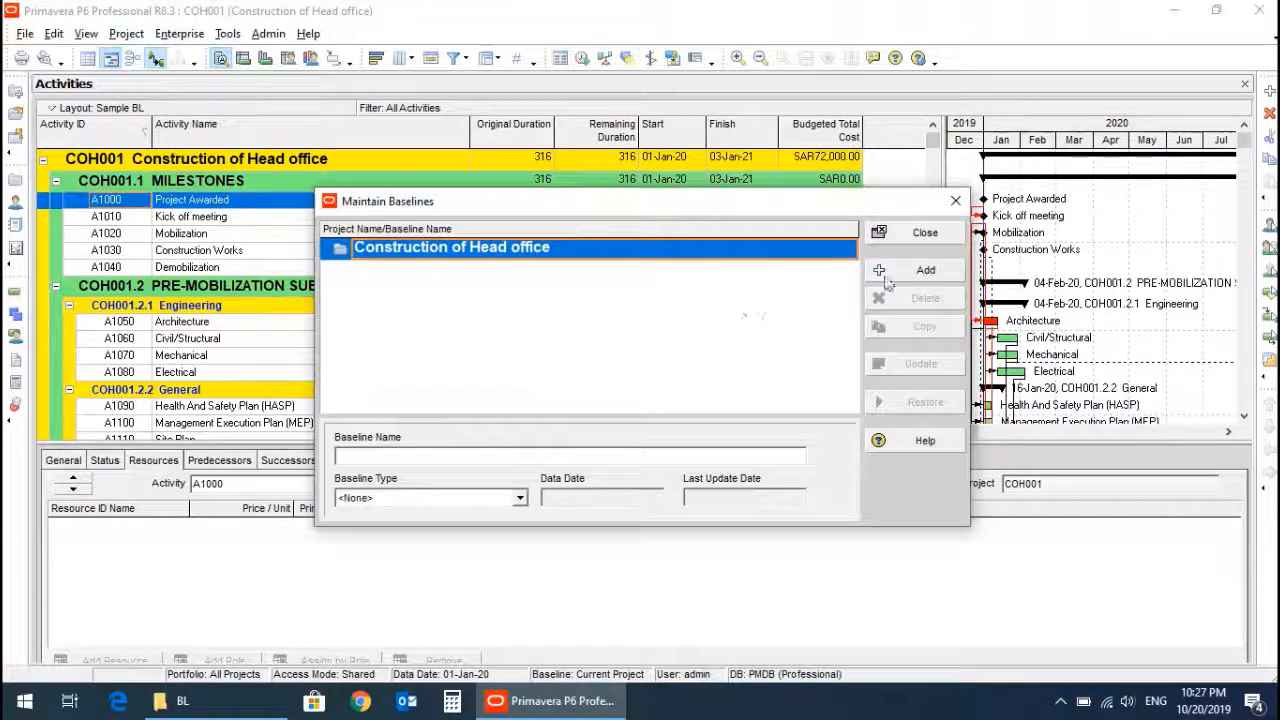
{"action": "left_click", "coordinate": [918, 272]}
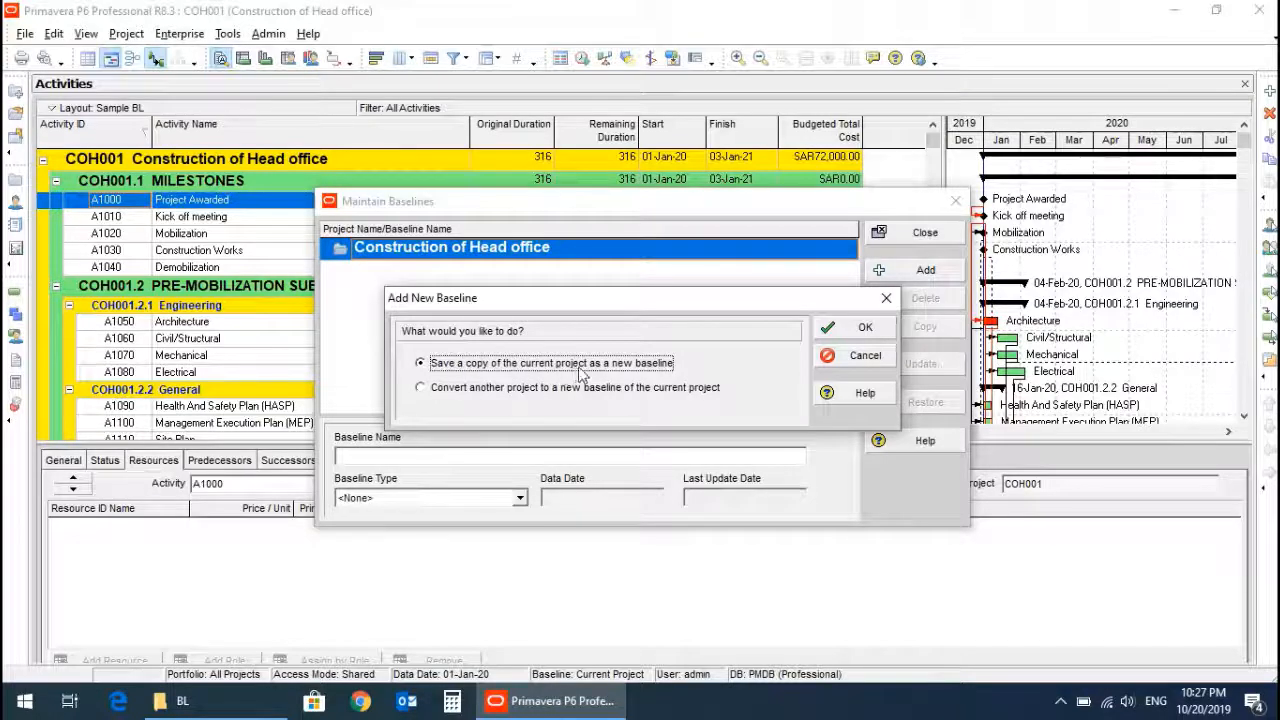
{"action": "left_click", "coordinate": [848, 330]}
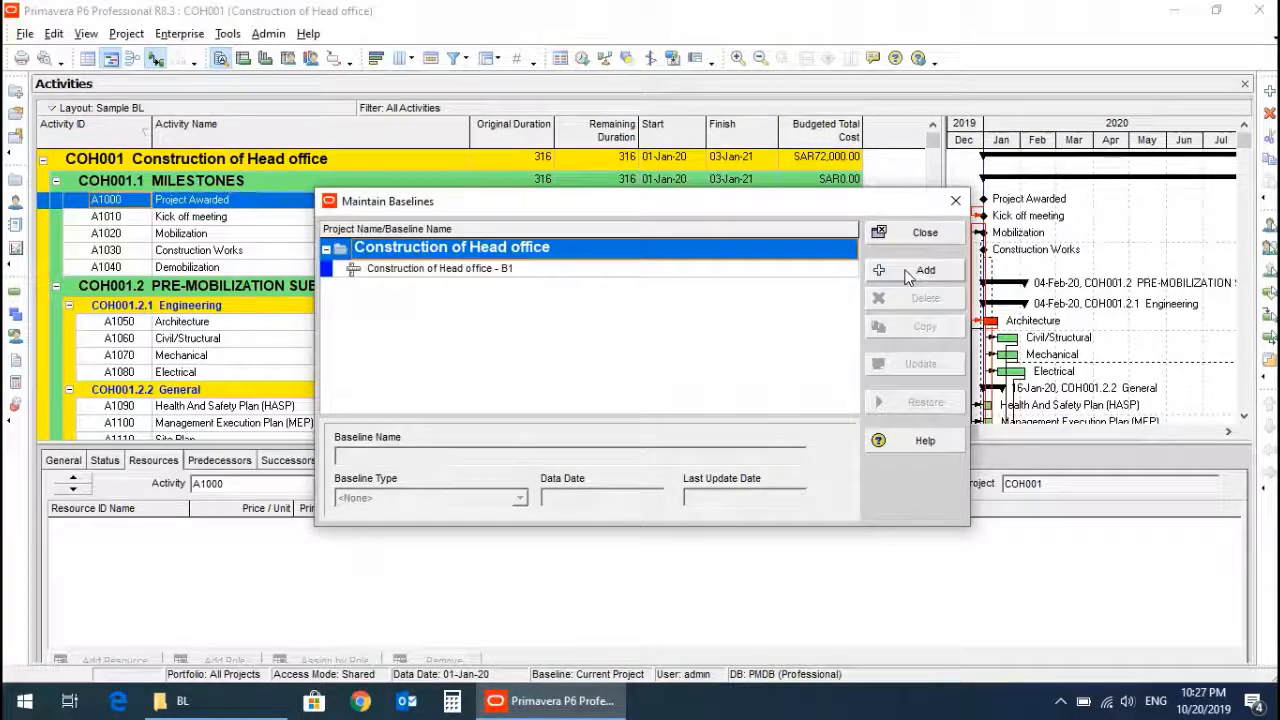
{"action": "left_click", "coordinate": [438, 270]}
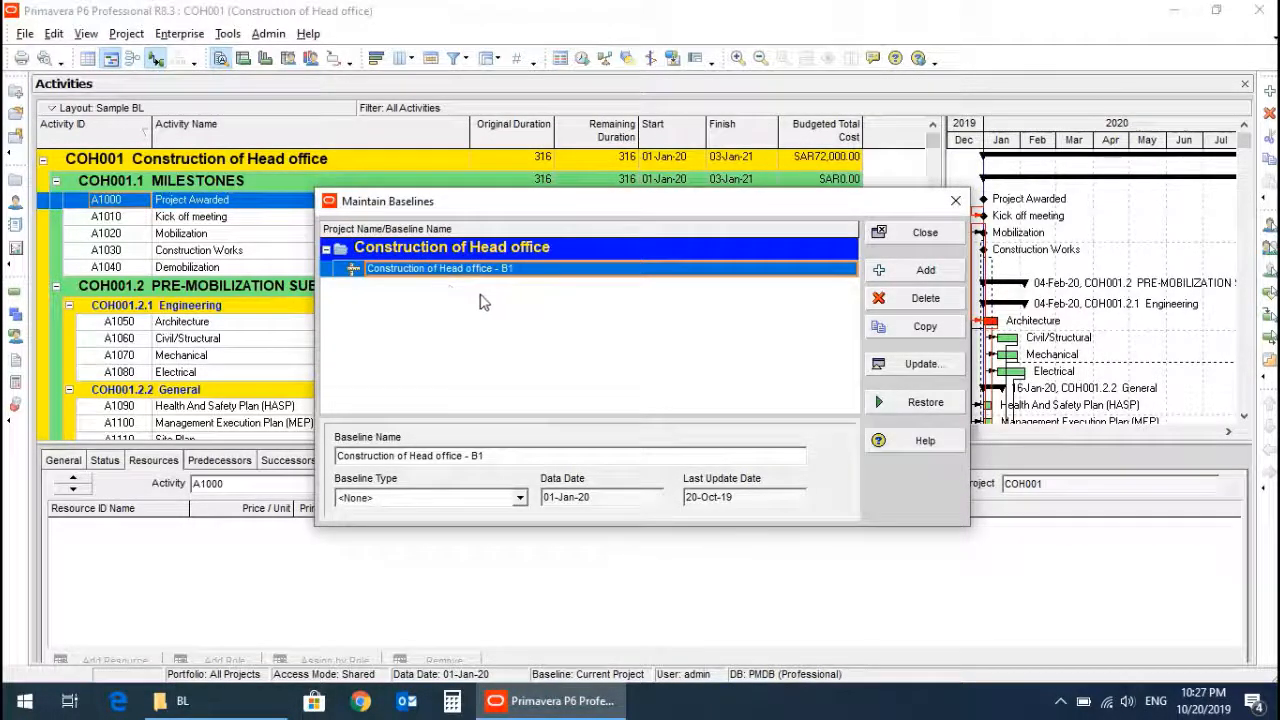
{"action": "left_click", "coordinate": [918, 233]}
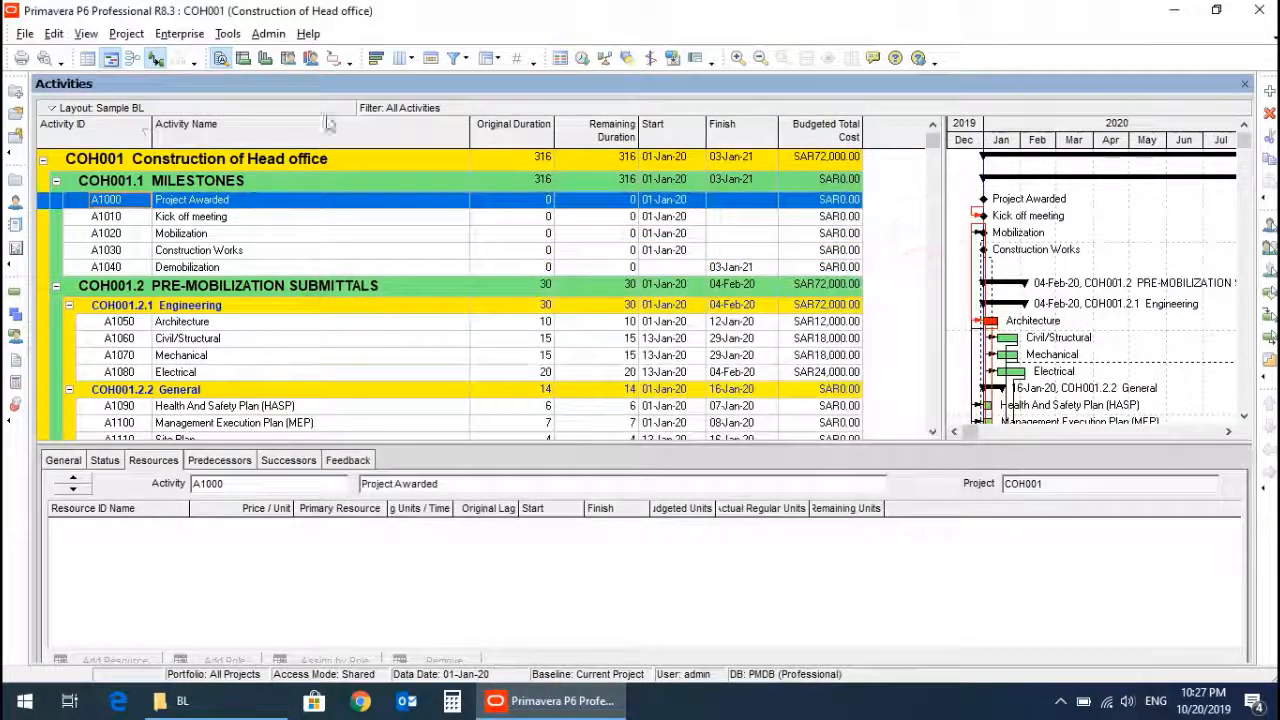
Assign Construction of Head office - B1 as both the project baseline and the primary user baseline.
{"action": "left_click", "coordinate": [125, 36]}
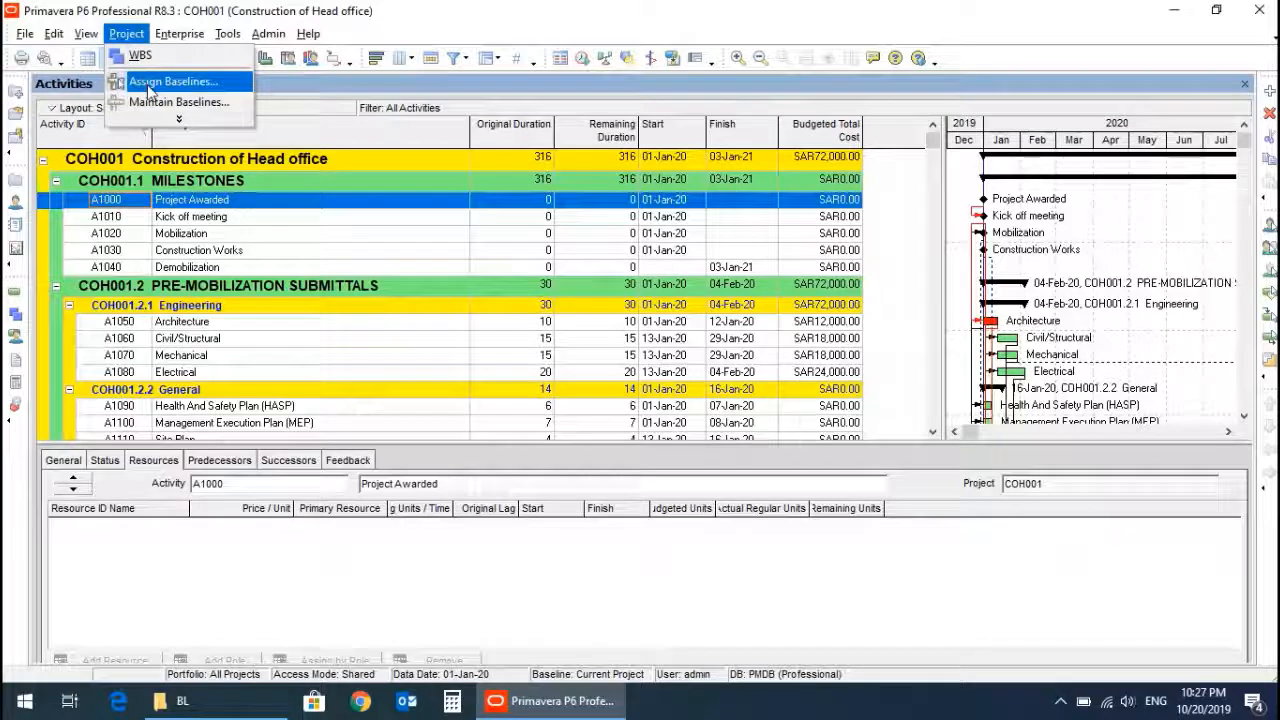
{"action": "left_click", "coordinate": [148, 84]}
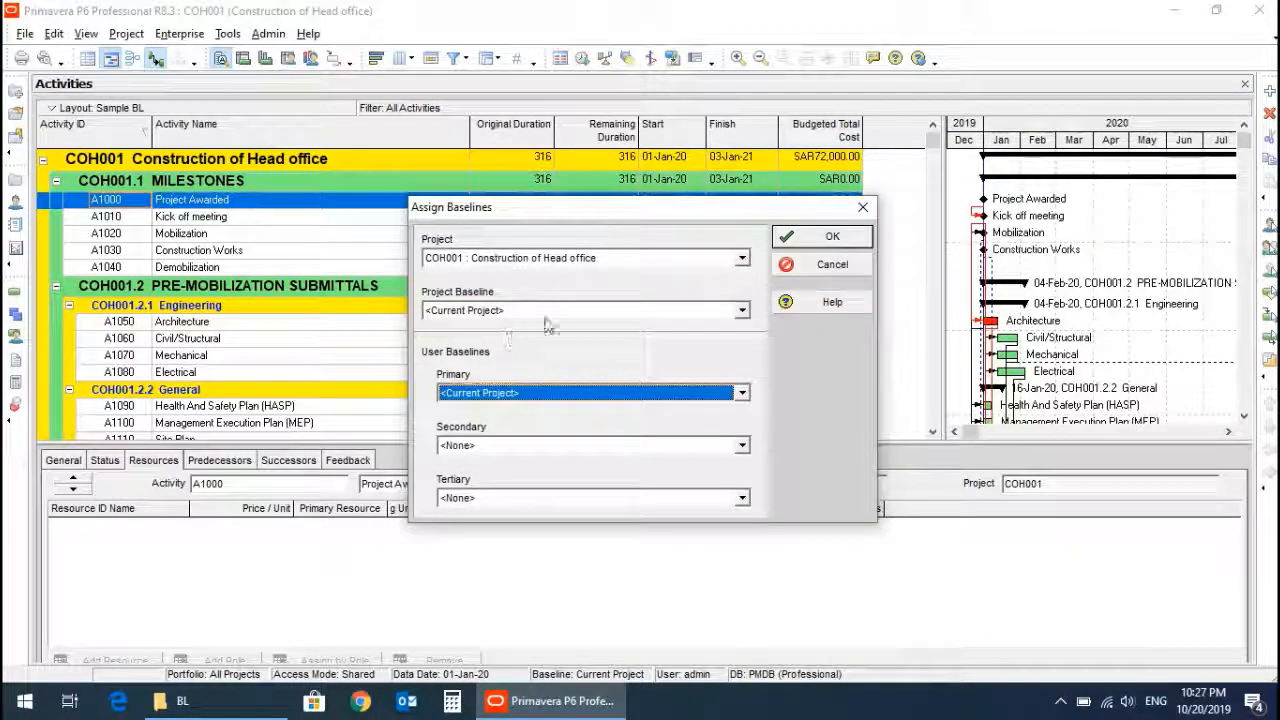
{"action": "left_click", "coordinate": [686, 313]}
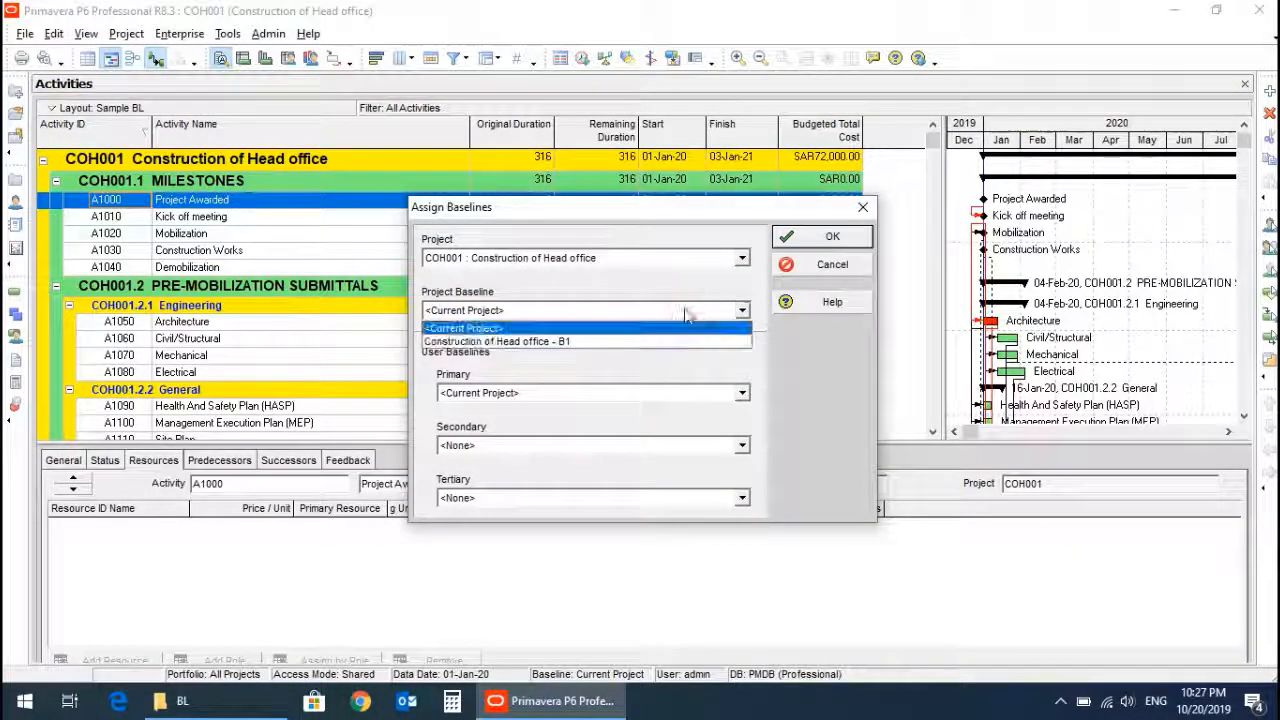
{"action": "left_click", "coordinate": [614, 342]}
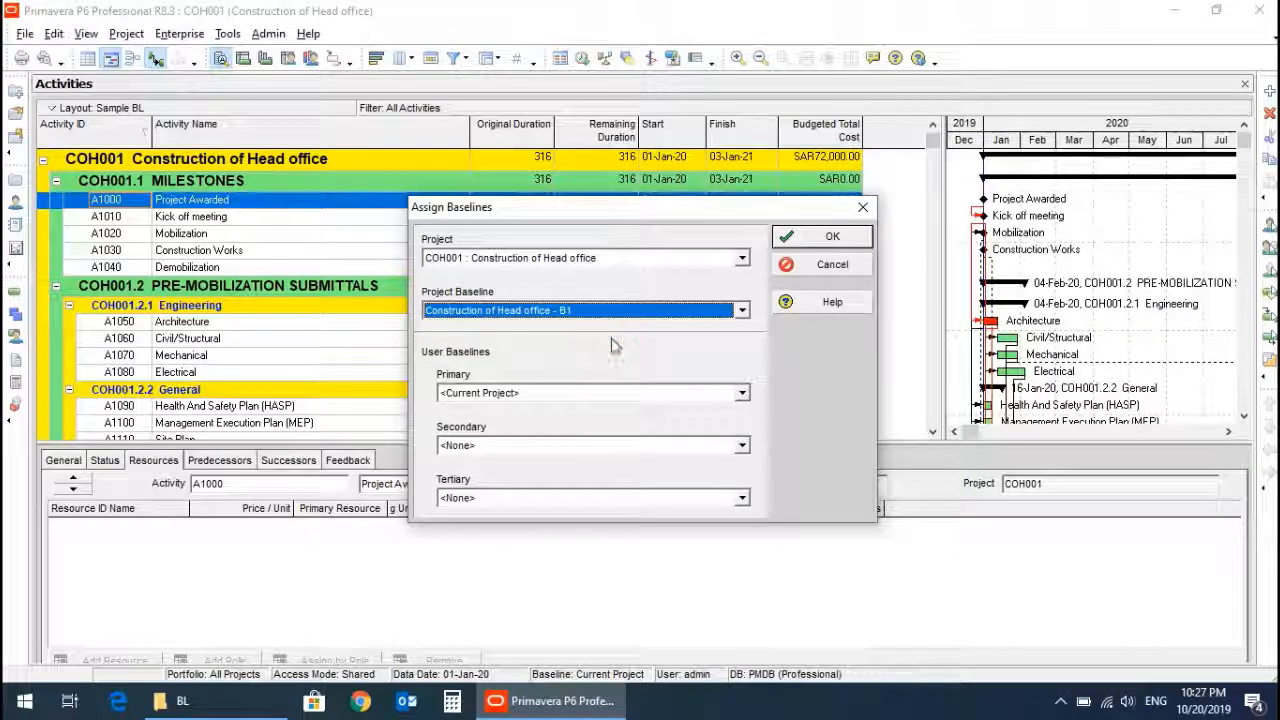
{"action": "left_click", "coordinate": [550, 394]}
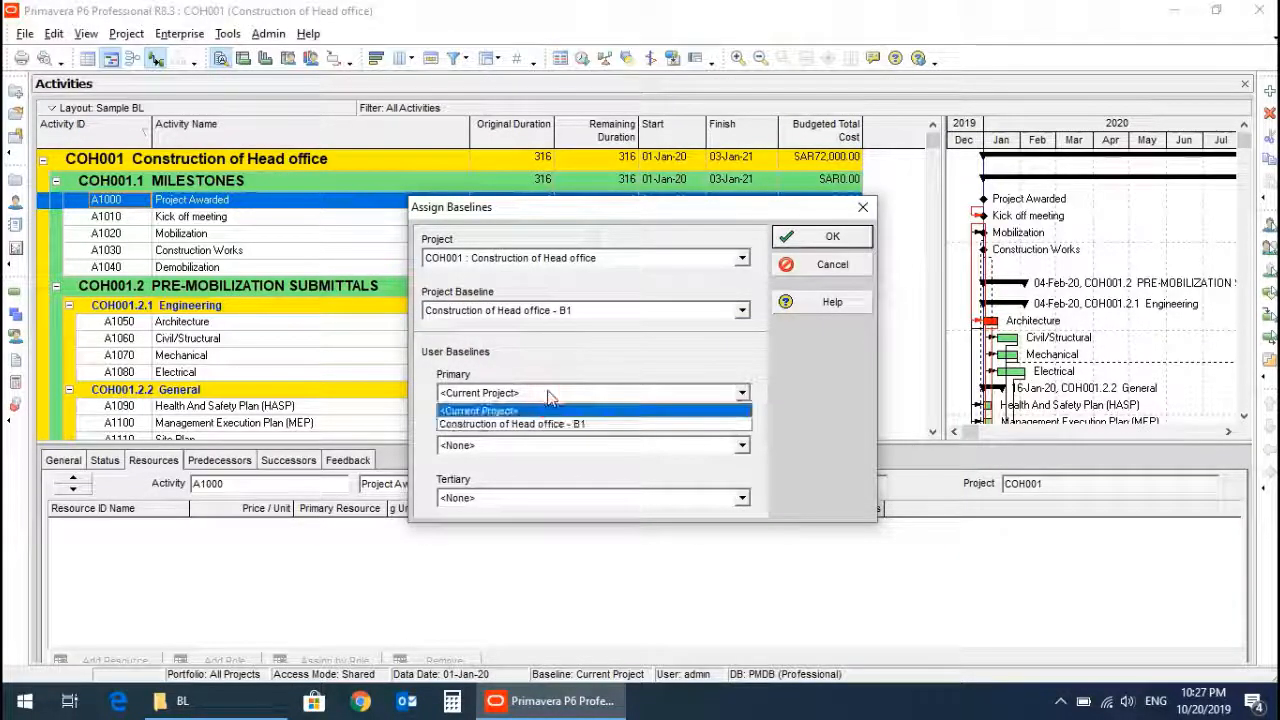
{"action": "left_click", "coordinate": [547, 425]}
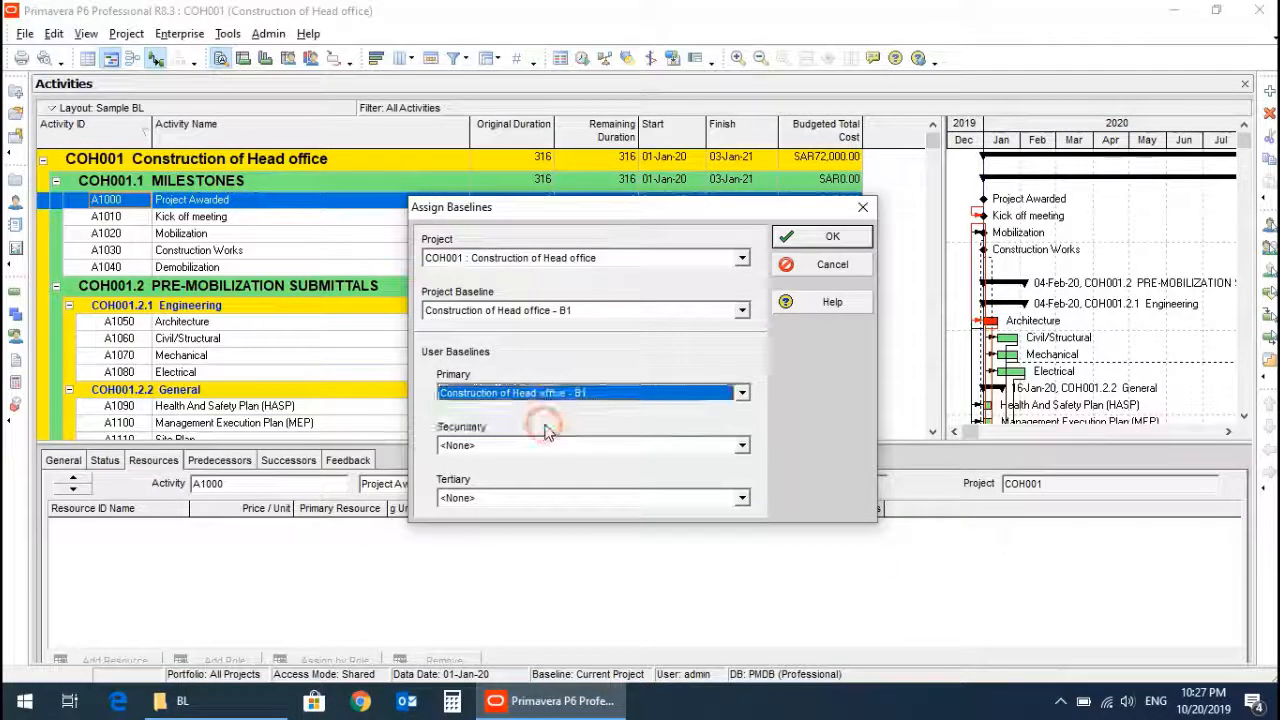
{"action": "left_click", "coordinate": [831, 234]}
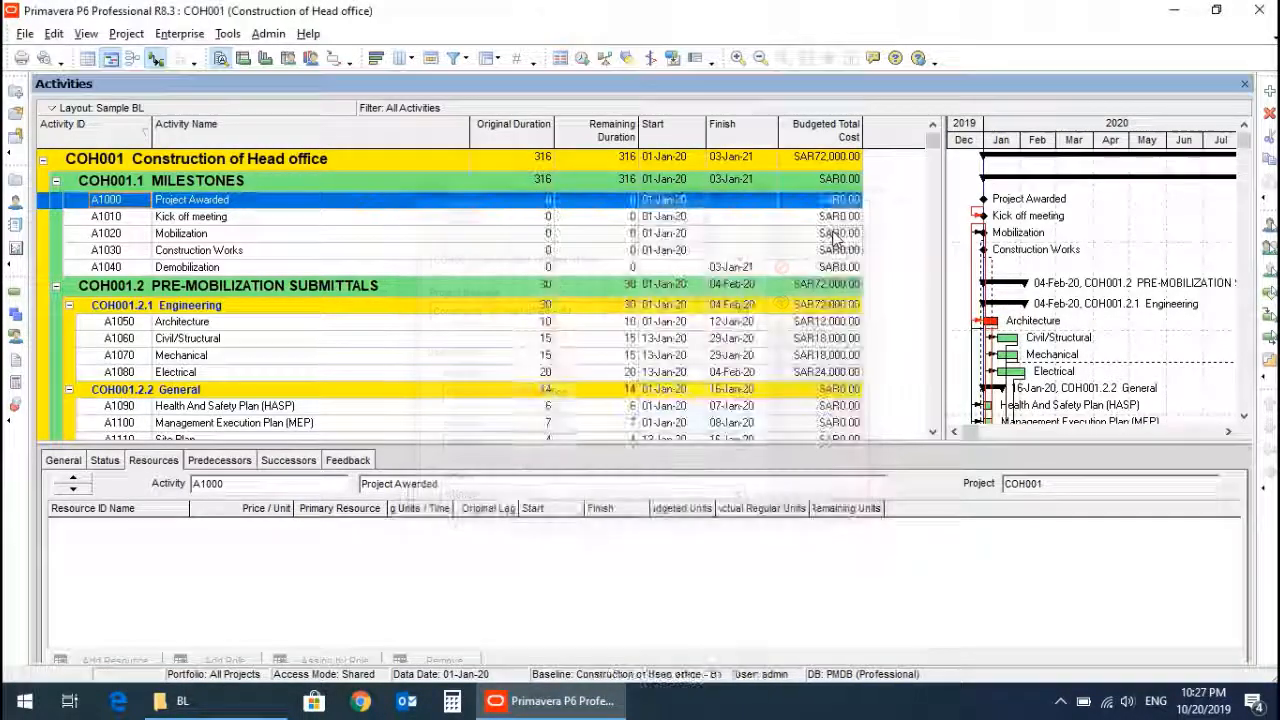
{"action": "left_click", "coordinate": [418, 251]}
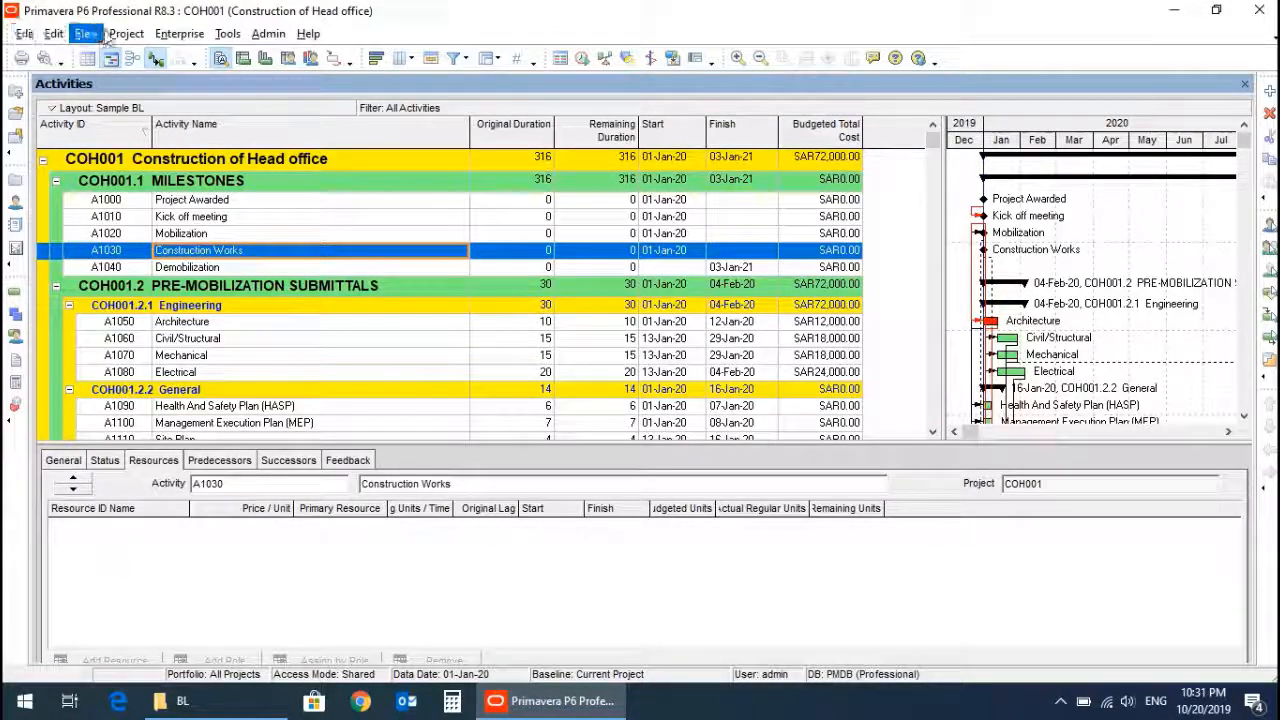
{"action": "left_click", "coordinate": [126, 34]}
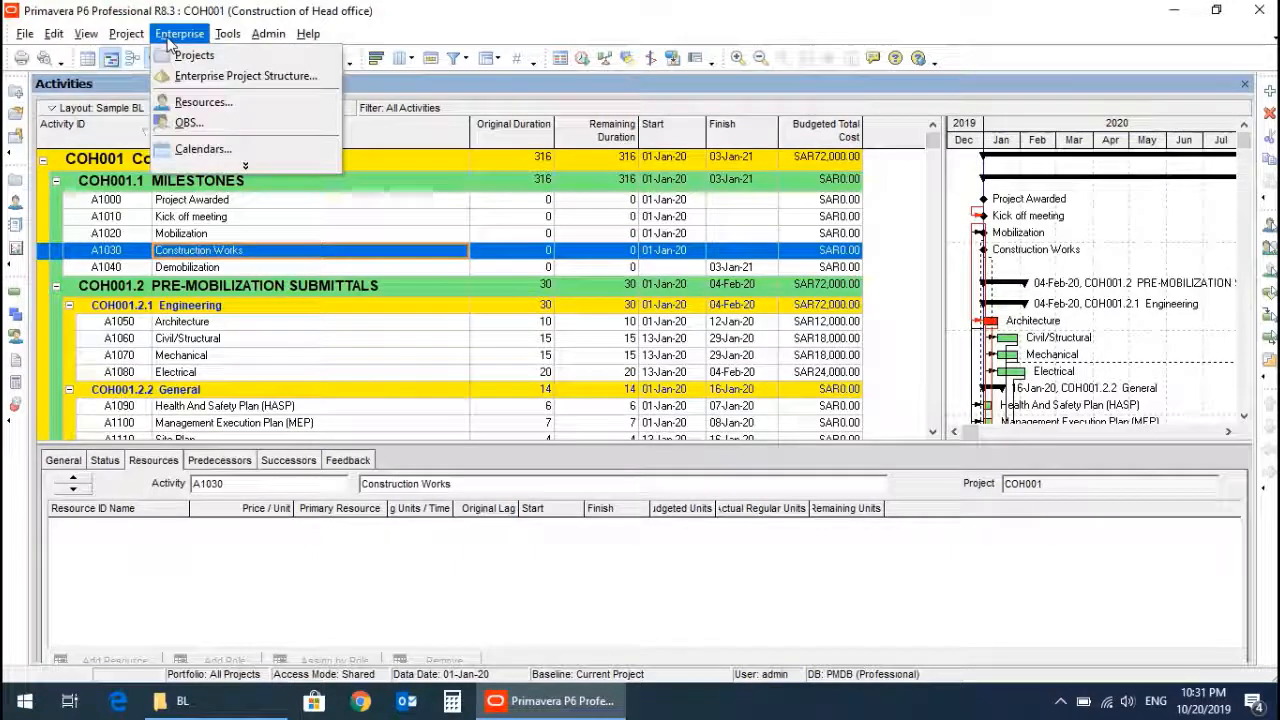
Open the Projects view and start an XER import of COH_Baseline.xer from the PRIMA LECTURES\BL folder.
{"action": "left_click", "coordinate": [185, 55]}
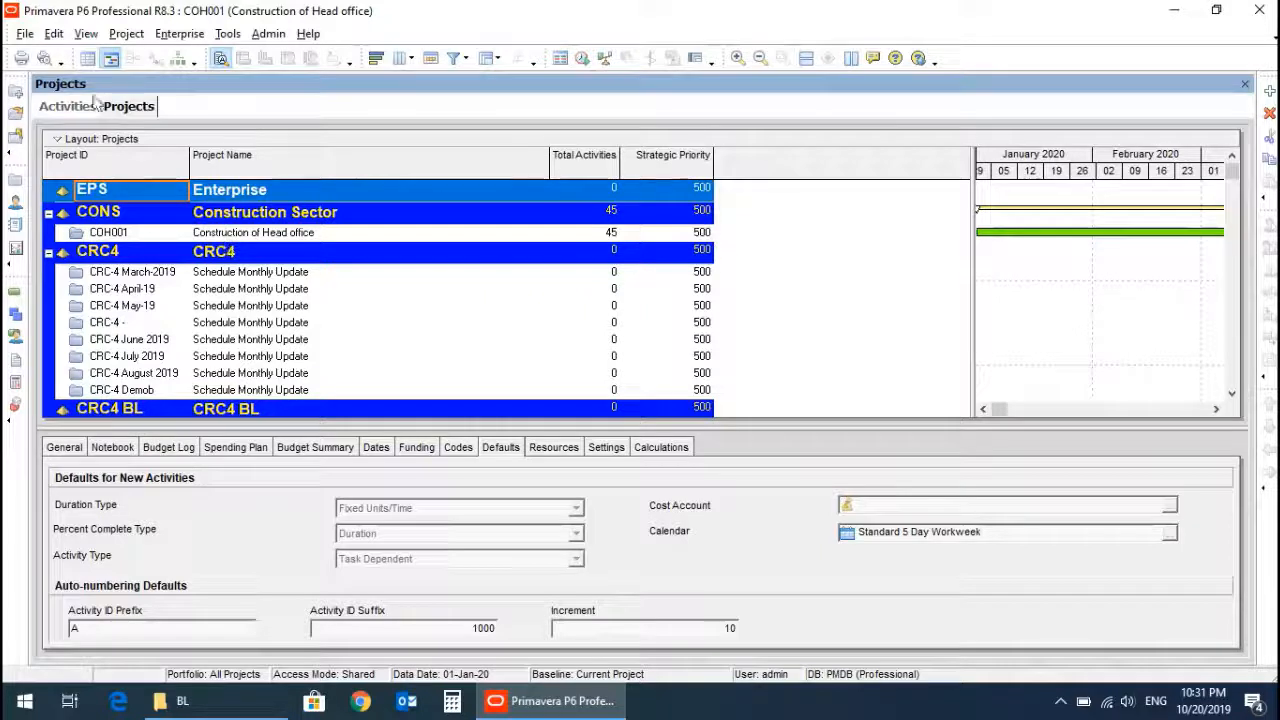
{"action": "left_click", "coordinate": [21, 36]}
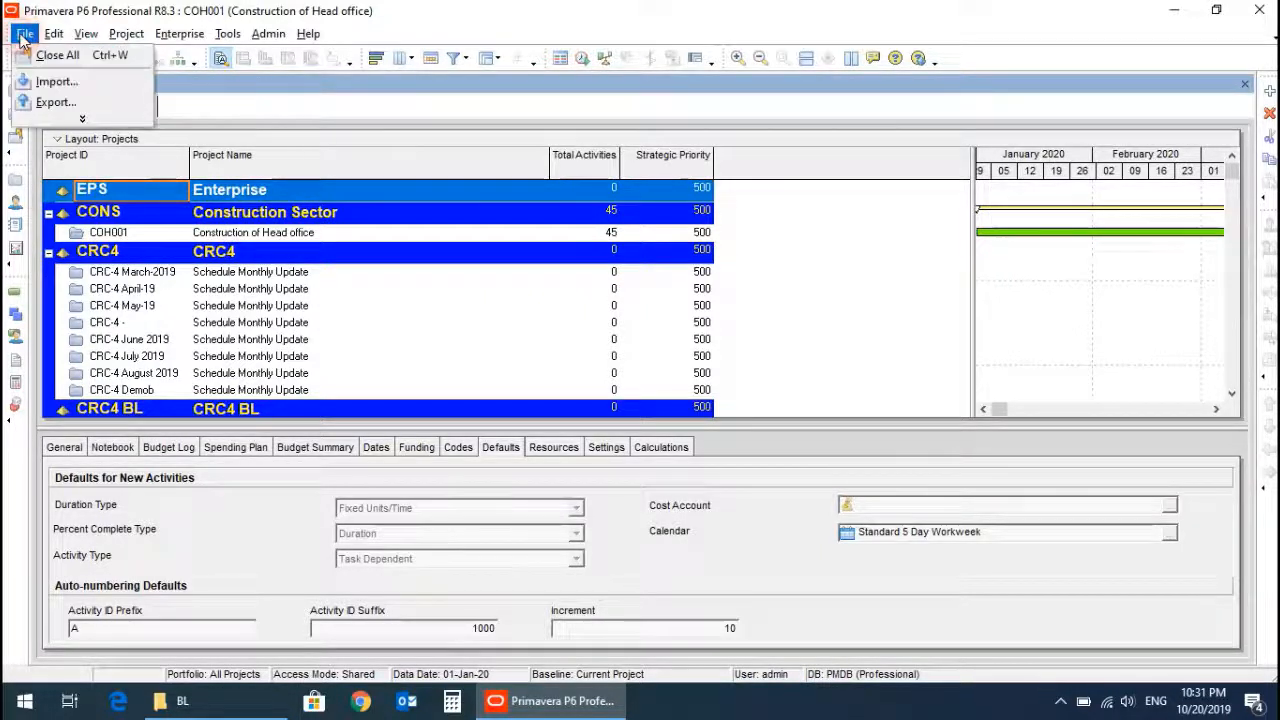
{"action": "left_click", "coordinate": [43, 84]}
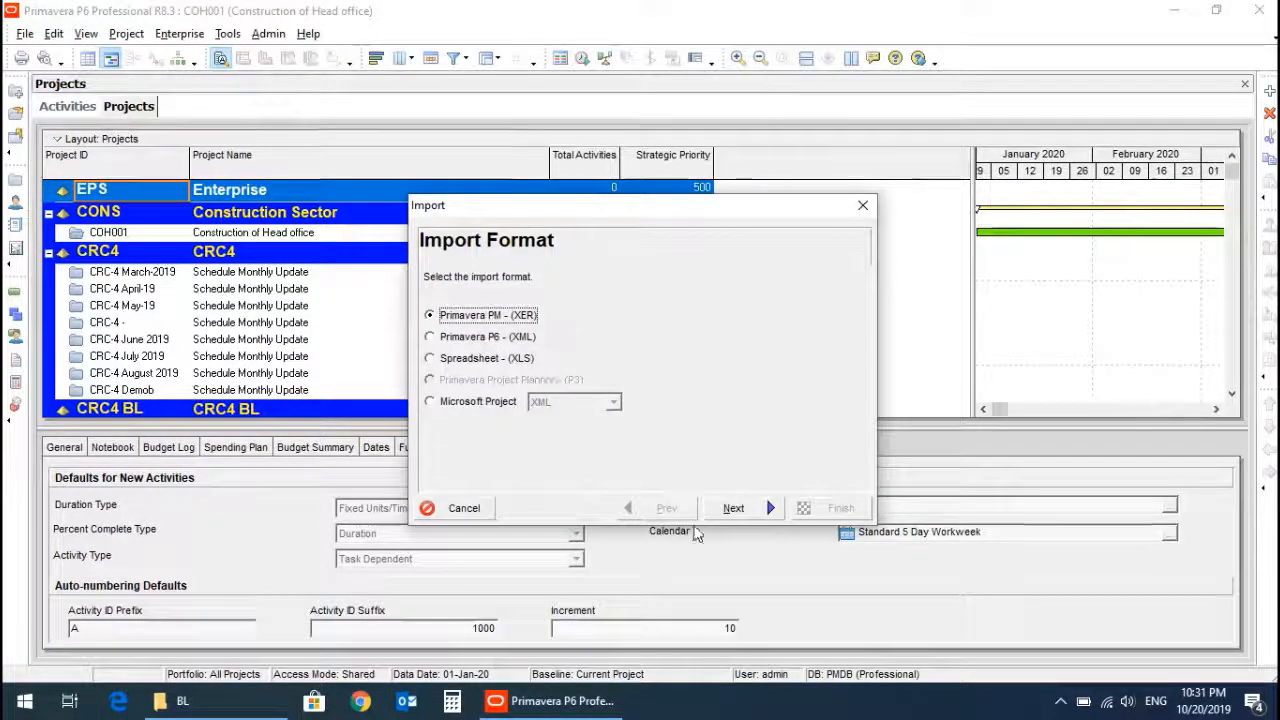
{"action": "left_click", "coordinate": [735, 510]}
{"action": "left_click", "coordinate": [736, 512]}
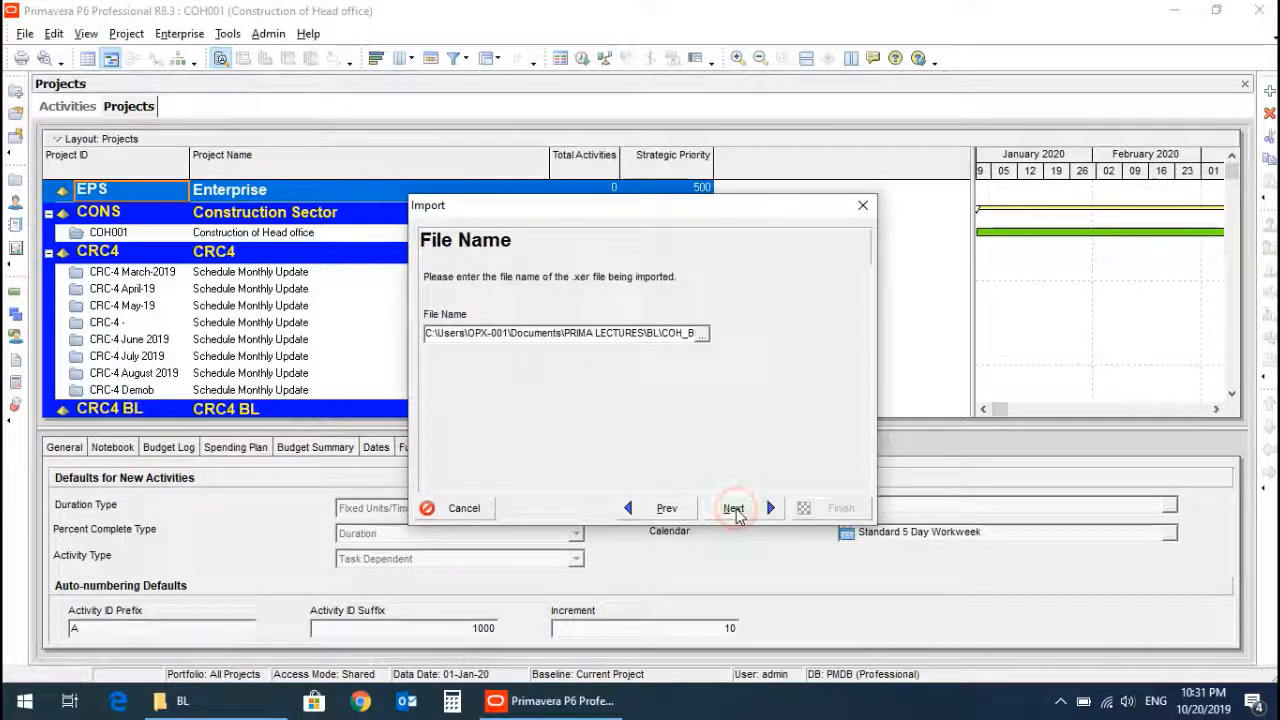
{"action": "left_click", "coordinate": [702, 336]}
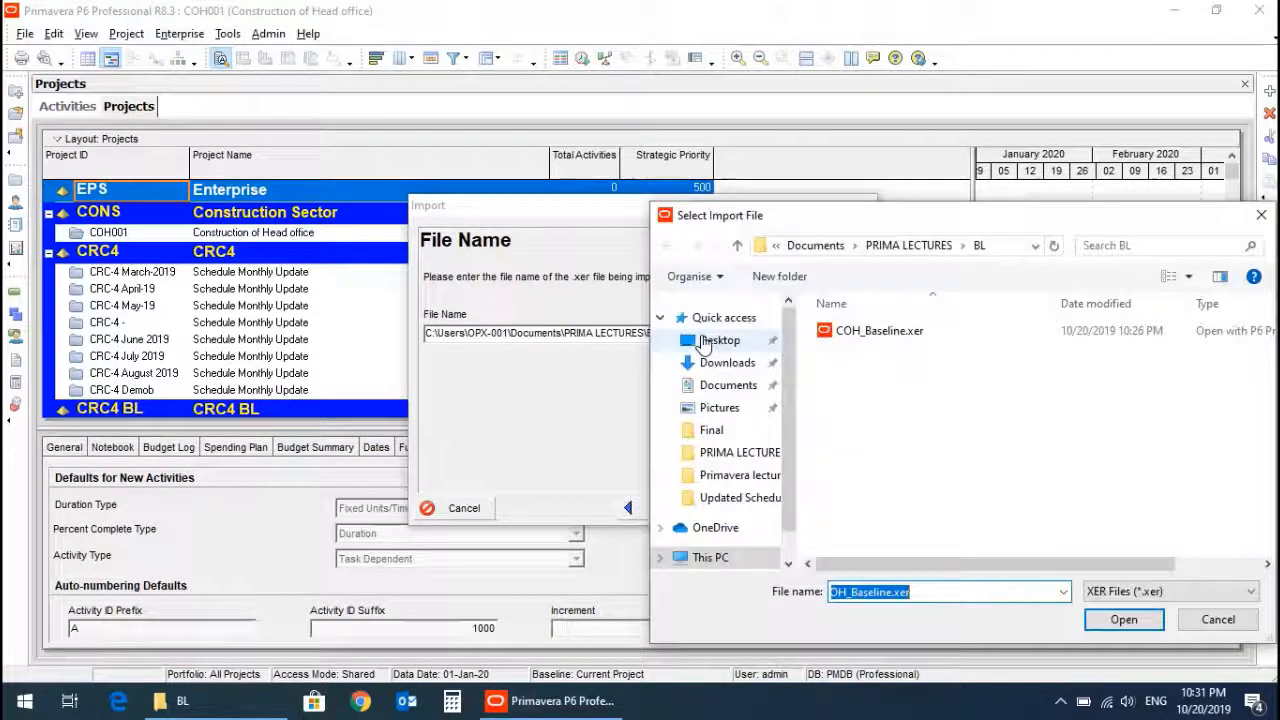
{"action": "double_click", "coordinate": [858, 340]}
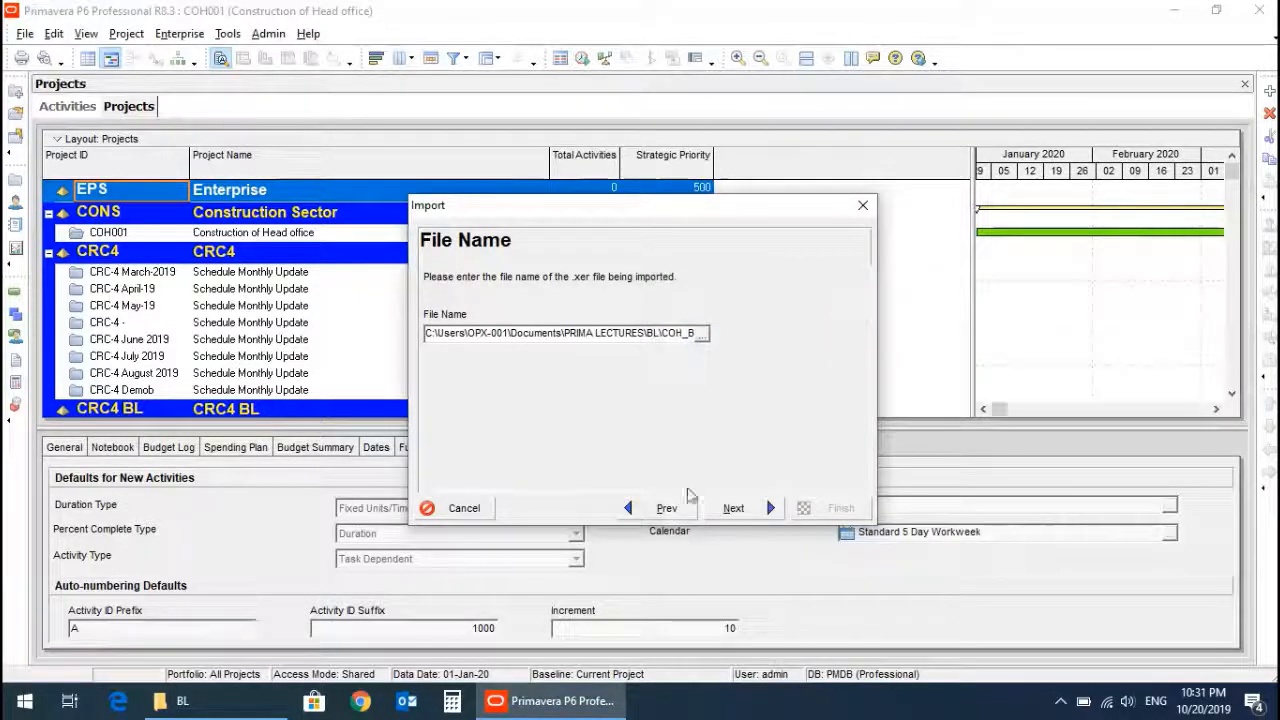
{"action": "left_click", "coordinate": [733, 508]}
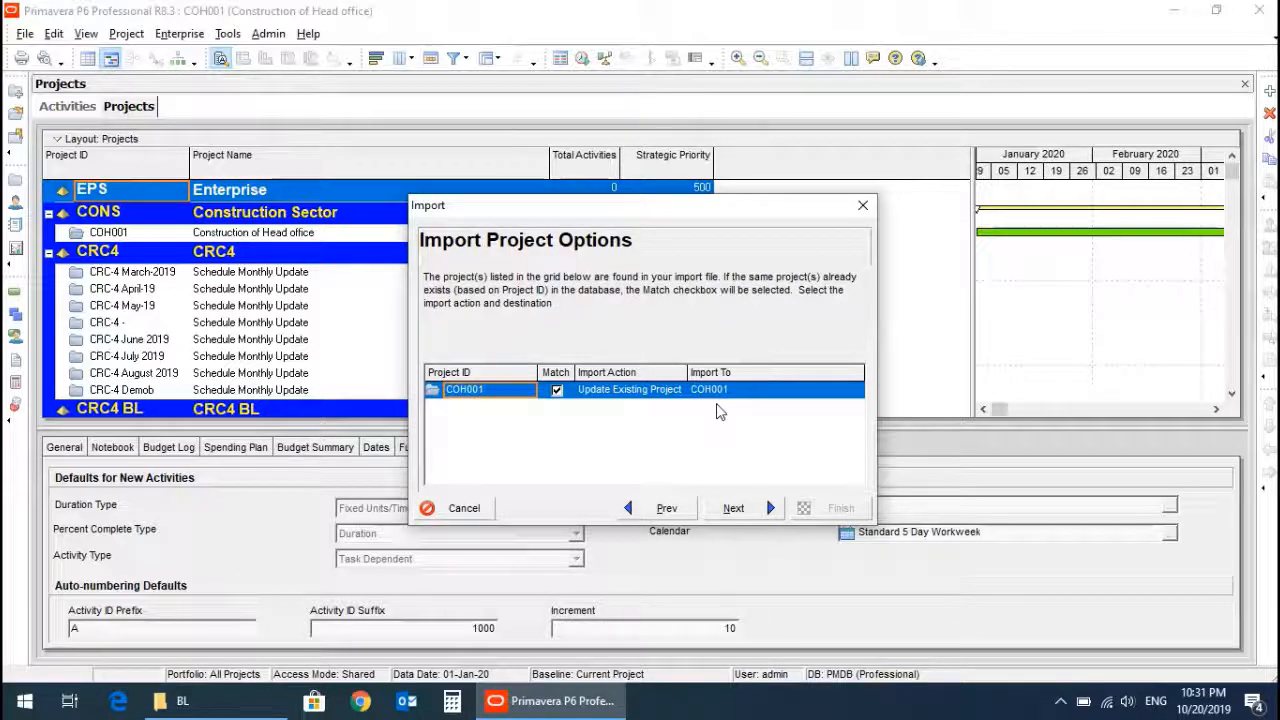
Set the imported COH001 project to Create New Project under the CONS EPS.
{"action": "left_click", "coordinate": [739, 390]}
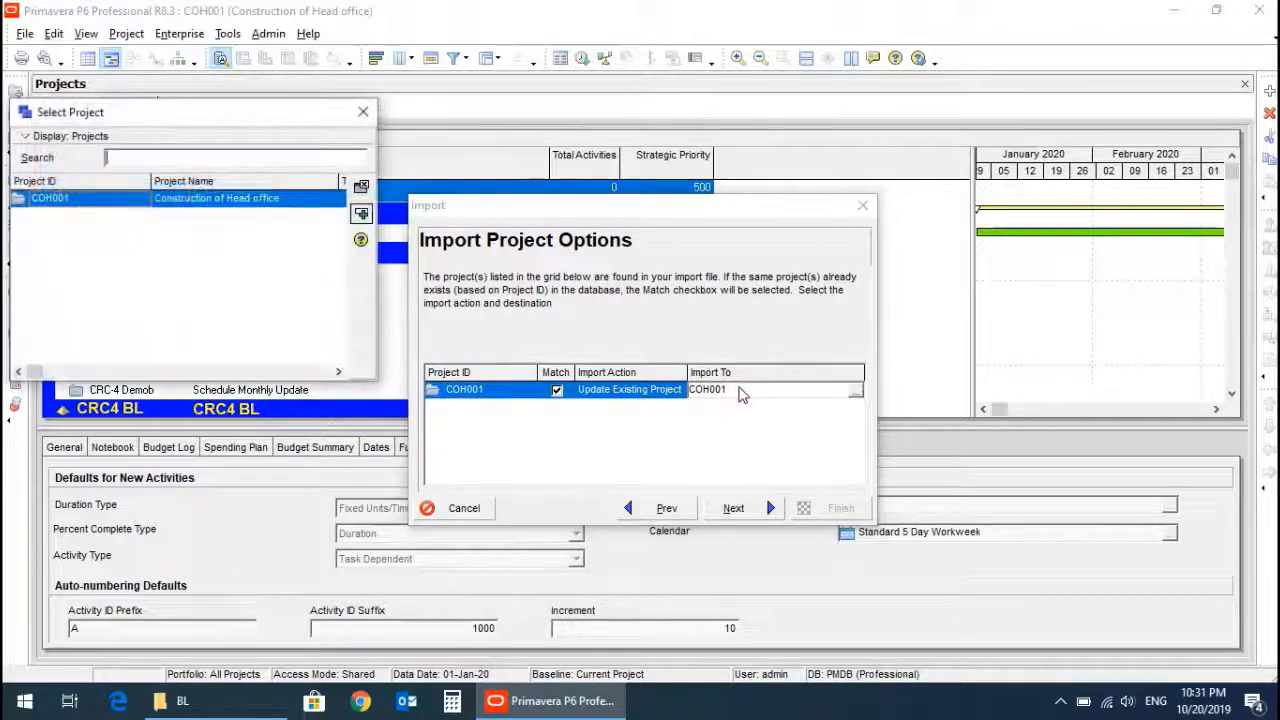
{"action": "left_click", "coordinate": [363, 113]}
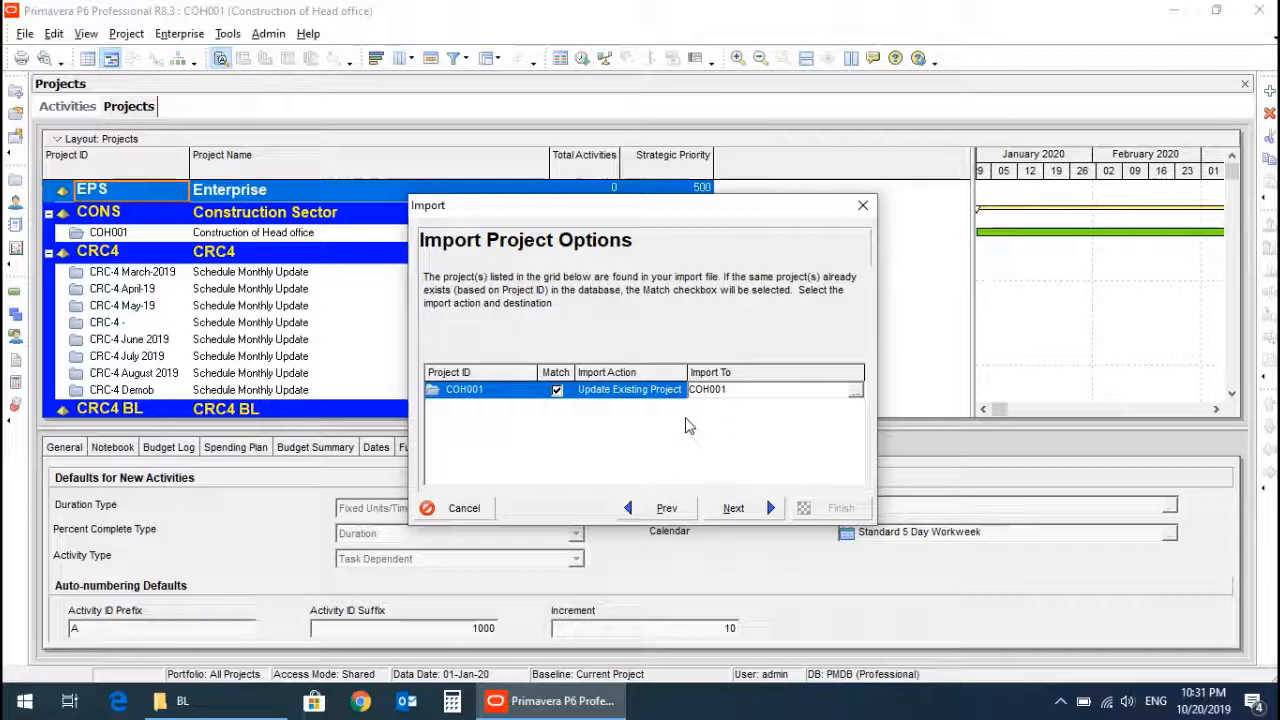
{"action": "left_click", "coordinate": [651, 392]}
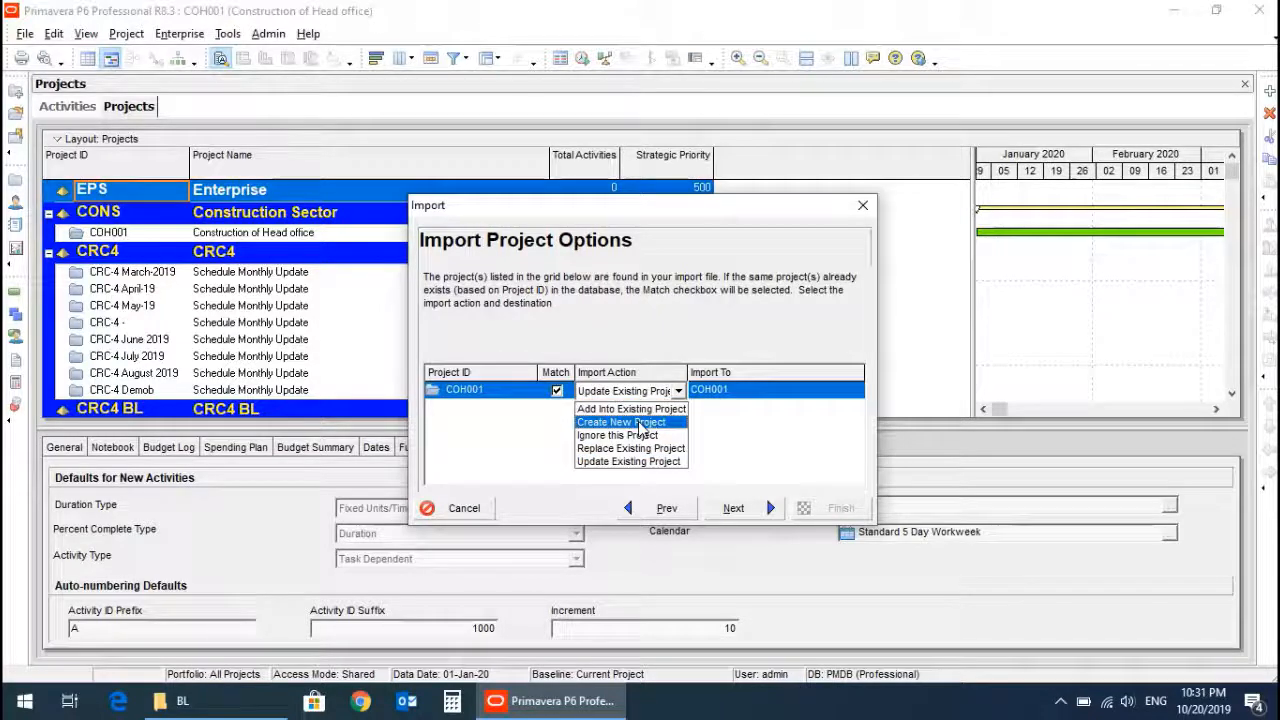
{"action": "left_click", "coordinate": [640, 423]}
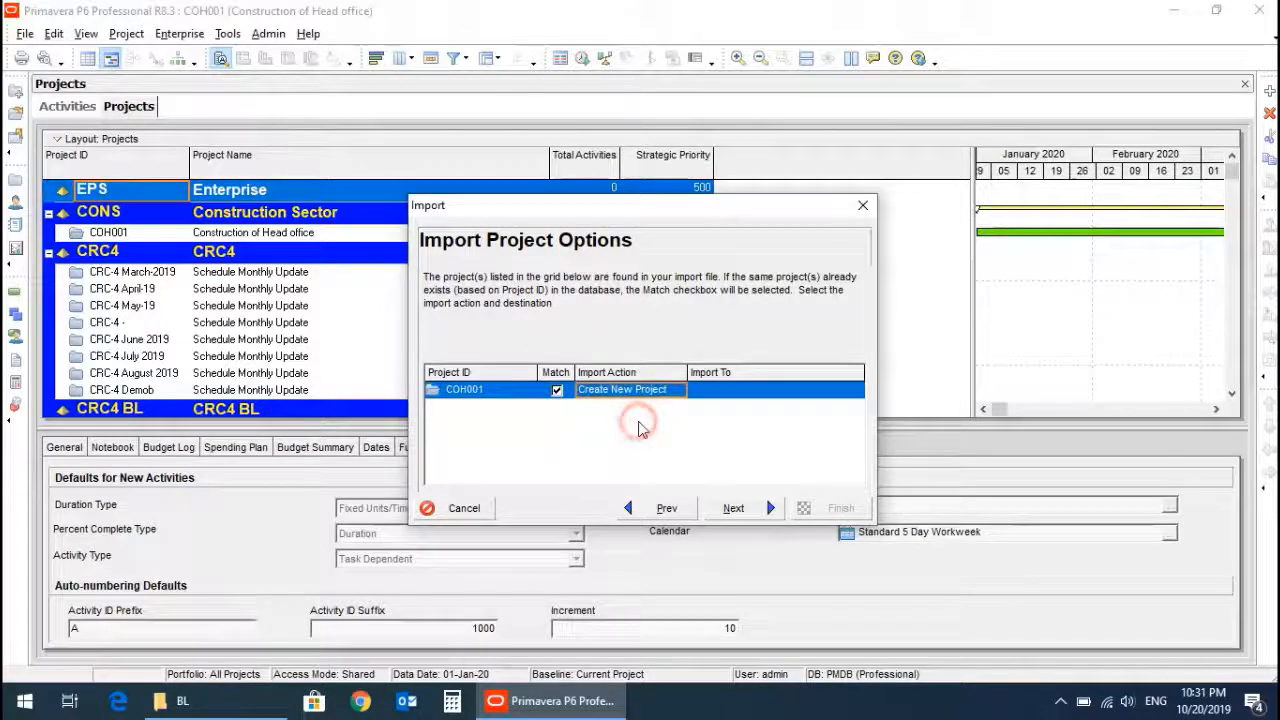
{"action": "left_click", "coordinate": [716, 398]}
{"action": "left_click", "coordinate": [725, 395]}
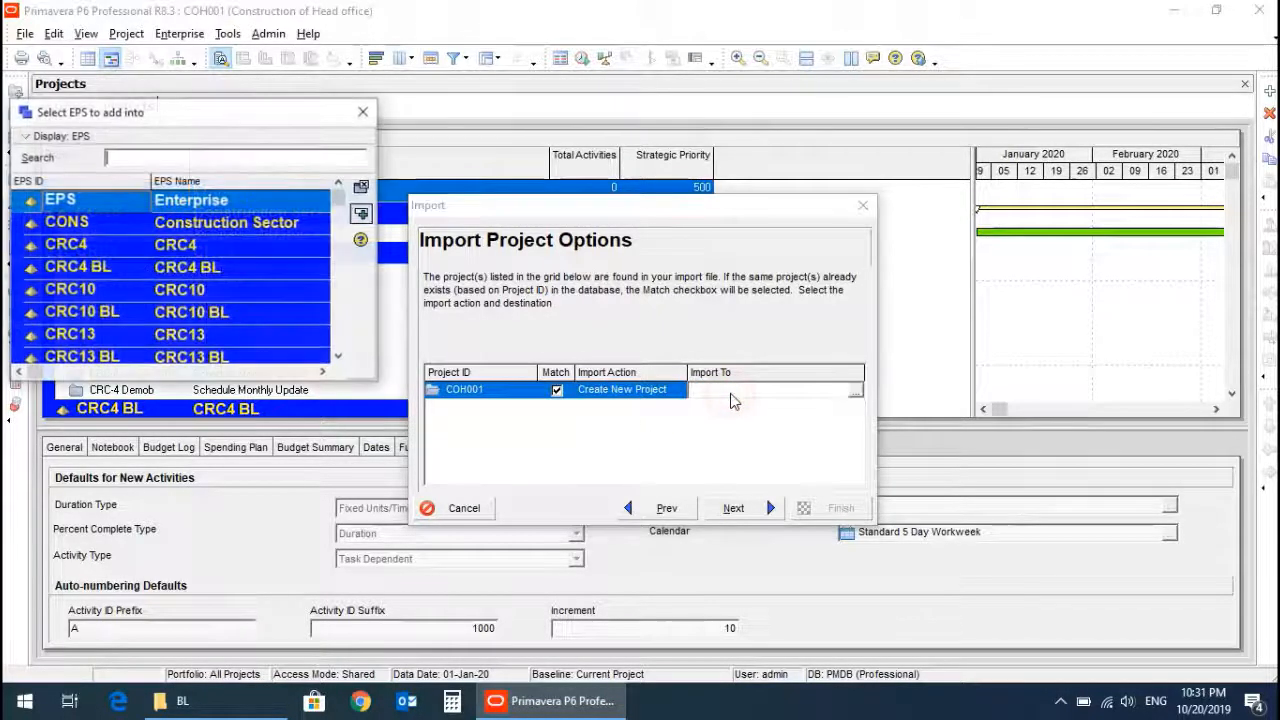
{"action": "double_click", "coordinate": [220, 230]}
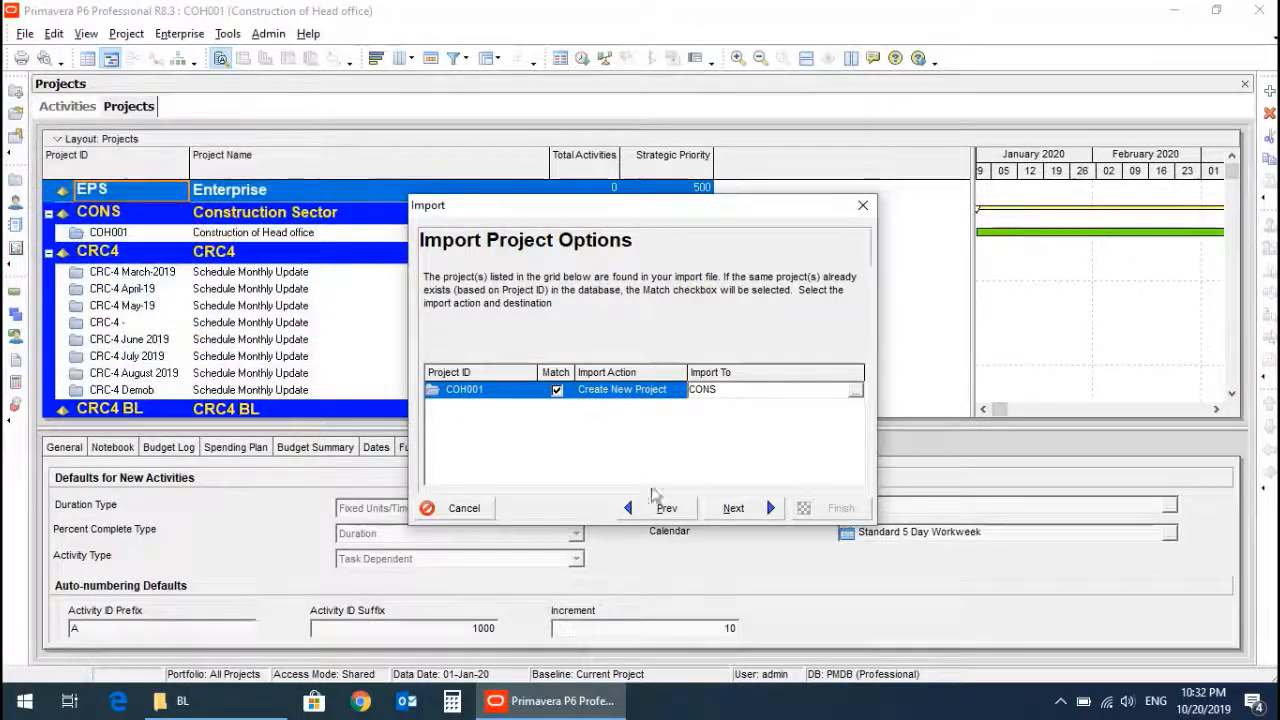
Finish the import with the default update configuration and close the import result.
{"action": "left_click", "coordinate": [731, 508]}
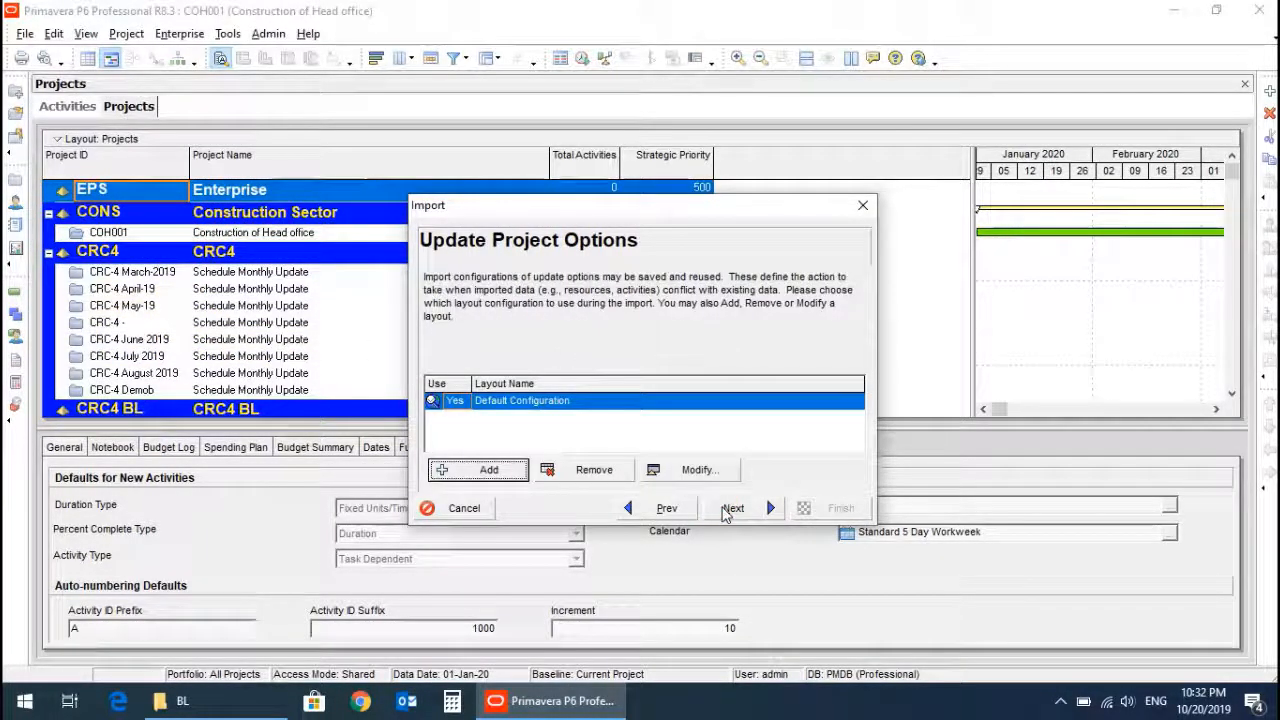
{"action": "left_click", "coordinate": [730, 509]}
{"action": "left_click", "coordinate": [832, 508]}
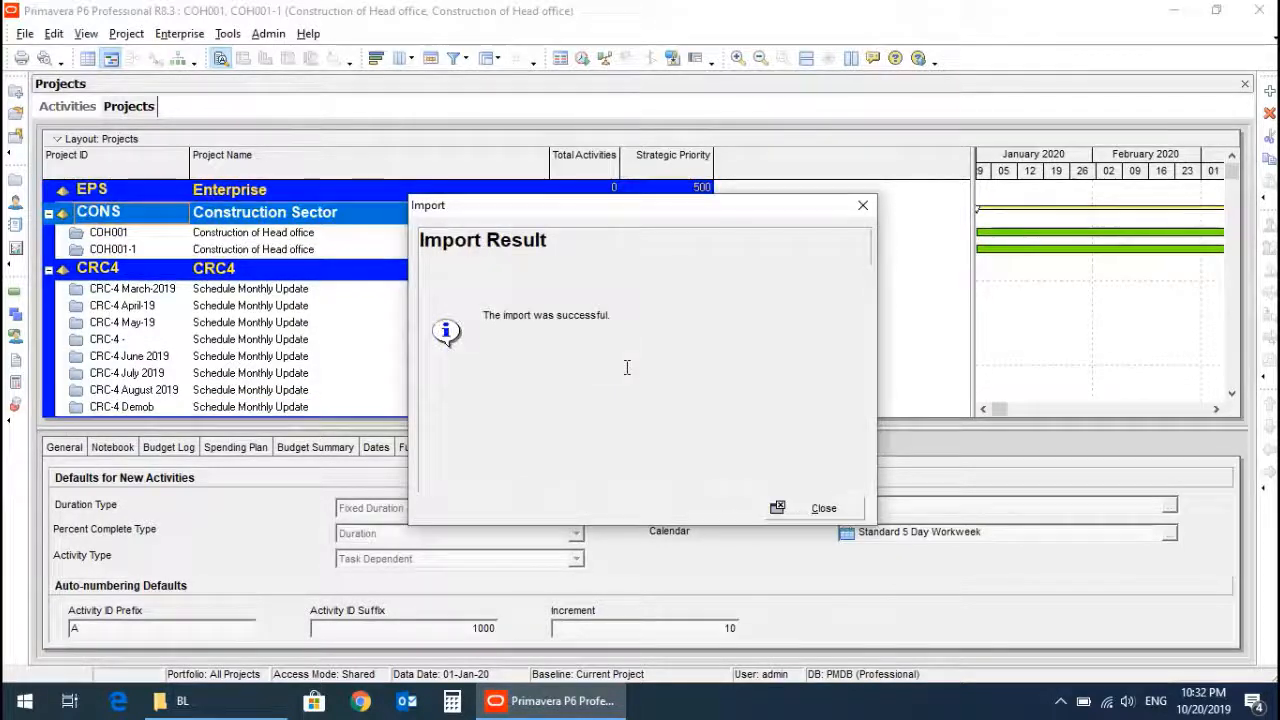
{"action": "left_click", "coordinate": [821, 509]}
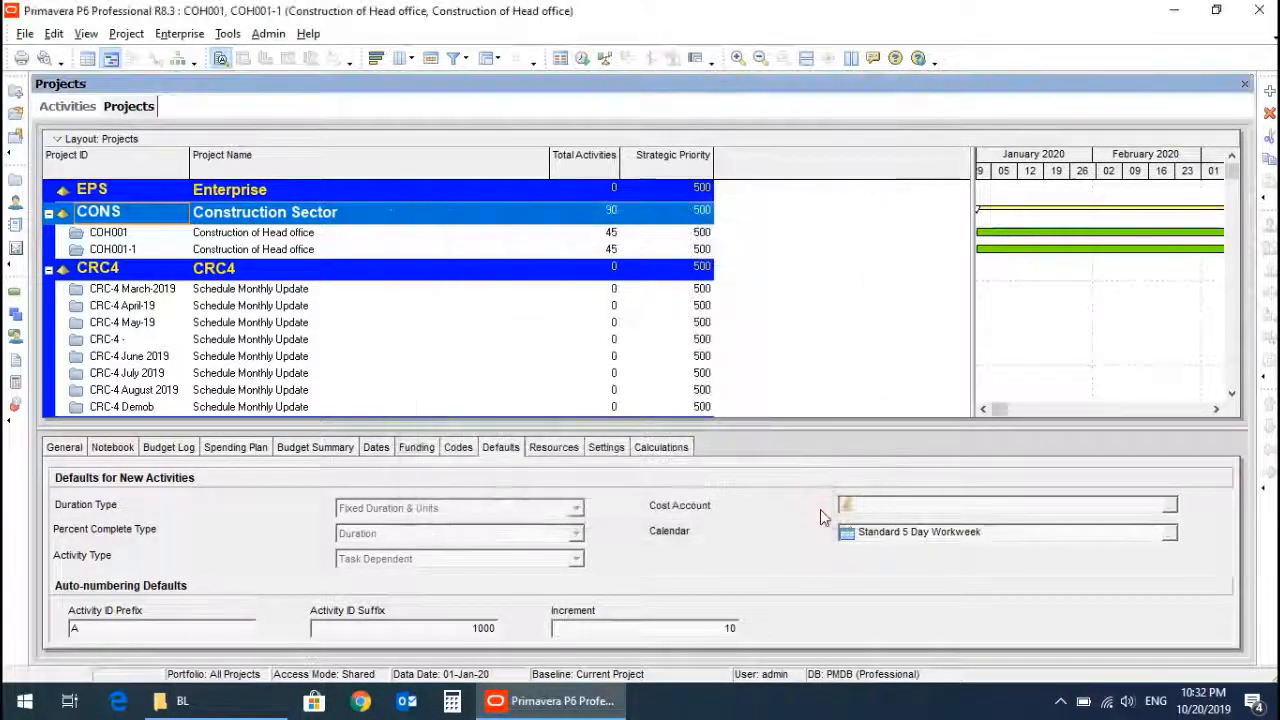
Open the original COH001 Construction of Head office project.
{"action": "left_click", "coordinate": [130, 252]}
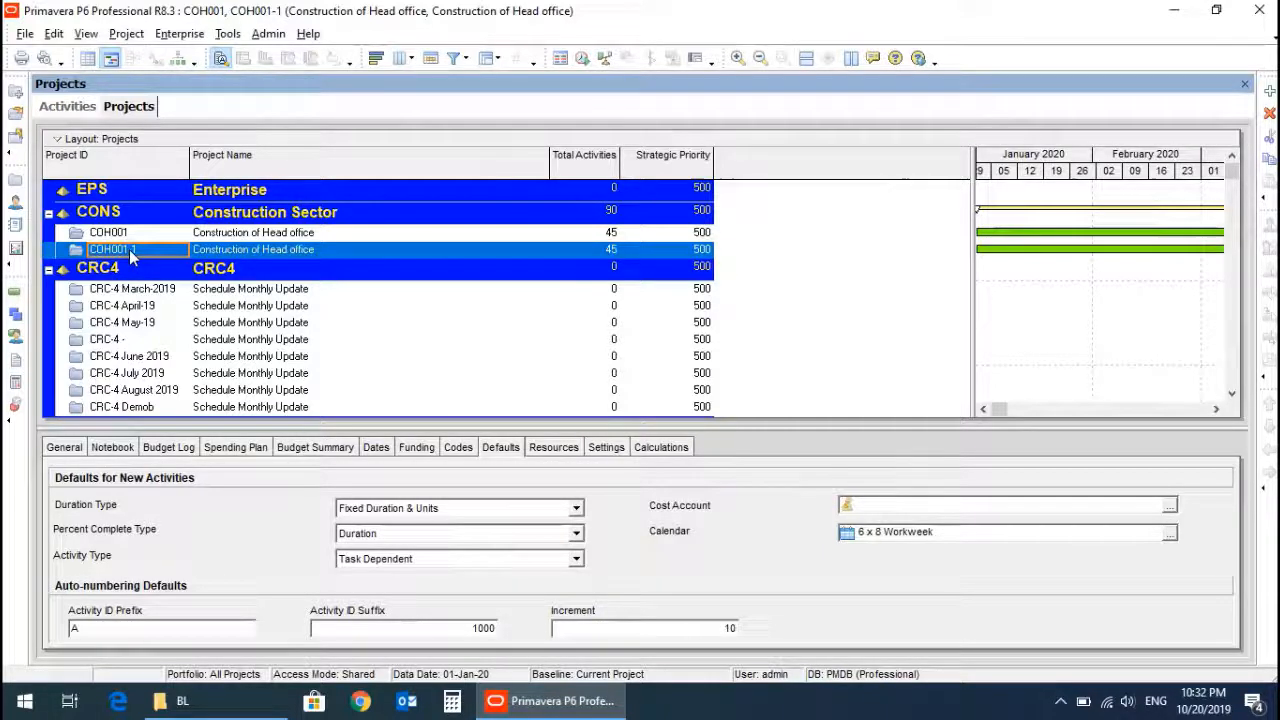
{"action": "left_click", "coordinate": [120, 232]}
{"action": "right_click", "coordinate": [120, 232]}
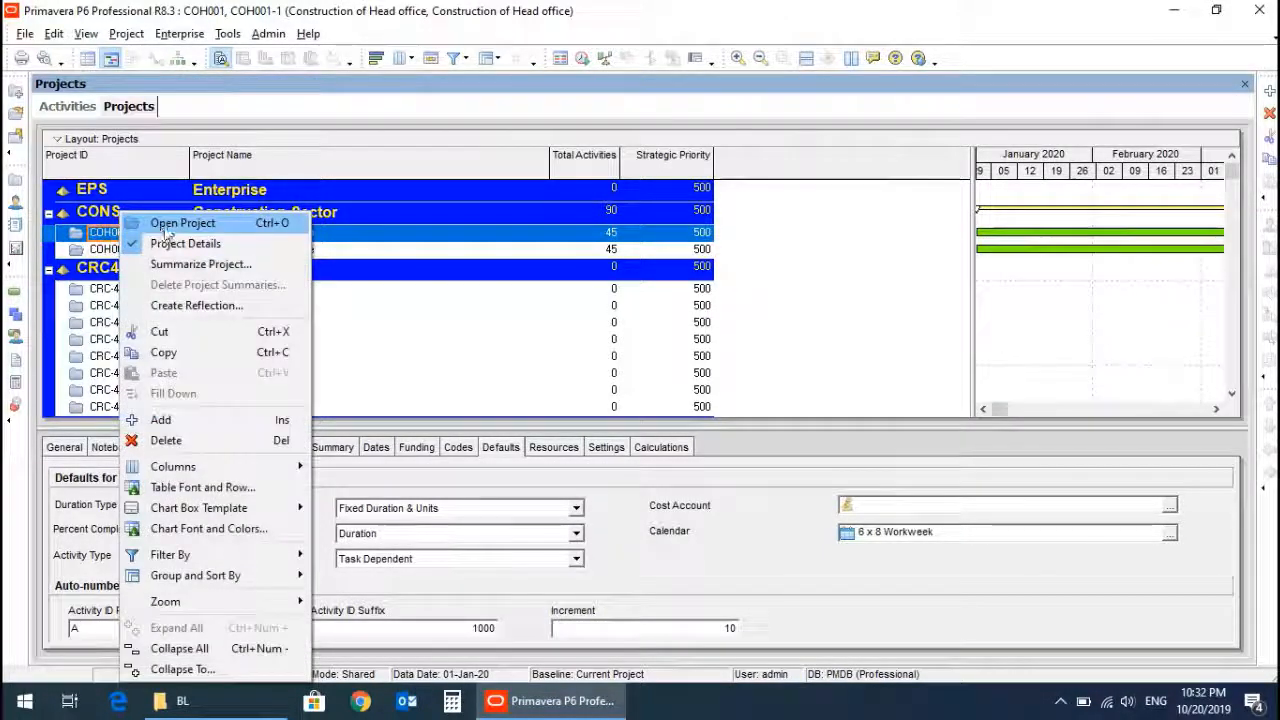
{"action": "left_click", "coordinate": [168, 224]}
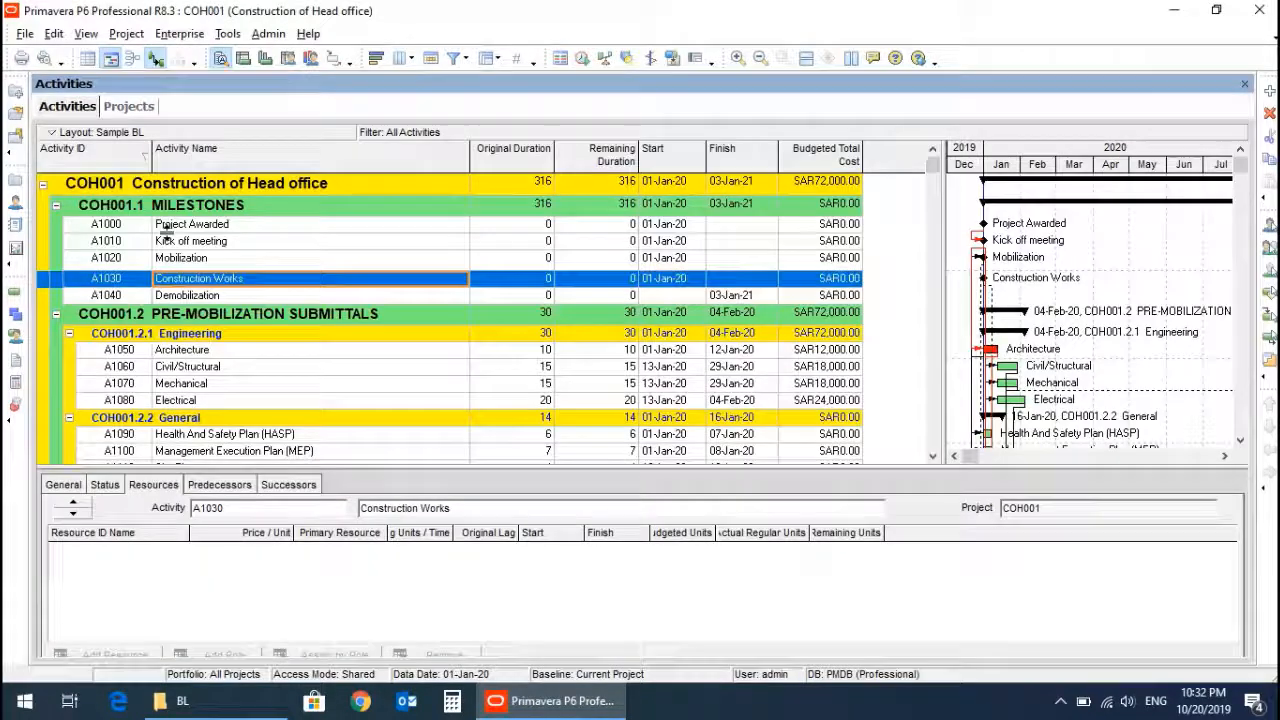
Convert the imported COH001-1 project into a new baseline of Construction of Head office and close the baseline manager.
{"action": "left_click", "coordinate": [126, 33]}
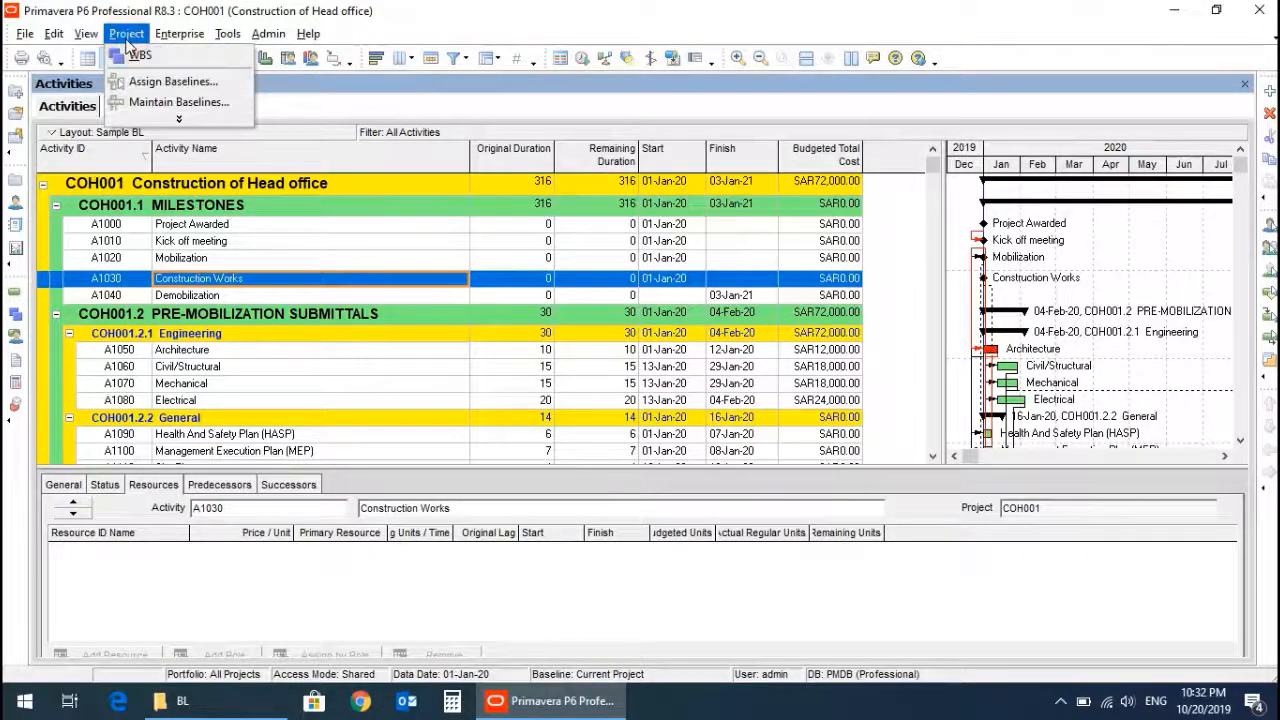
{"action": "left_click", "coordinate": [178, 102]}
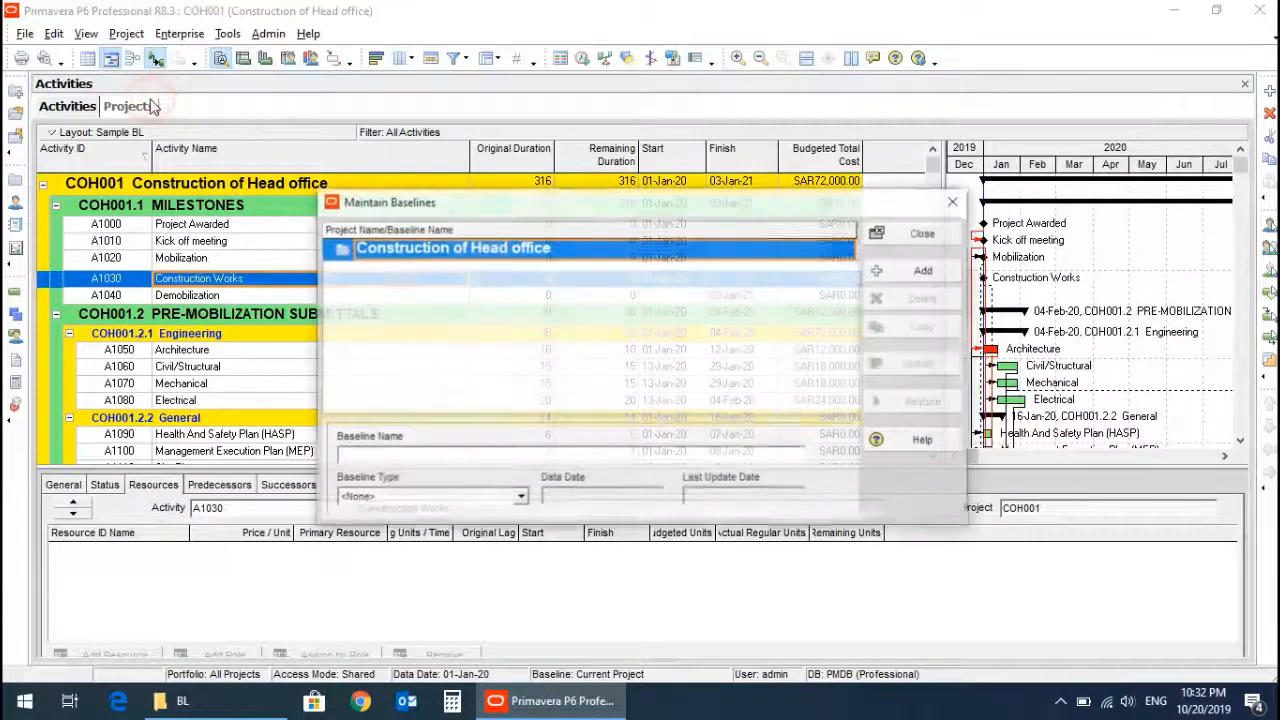
{"action": "left_click", "coordinate": [905, 270]}
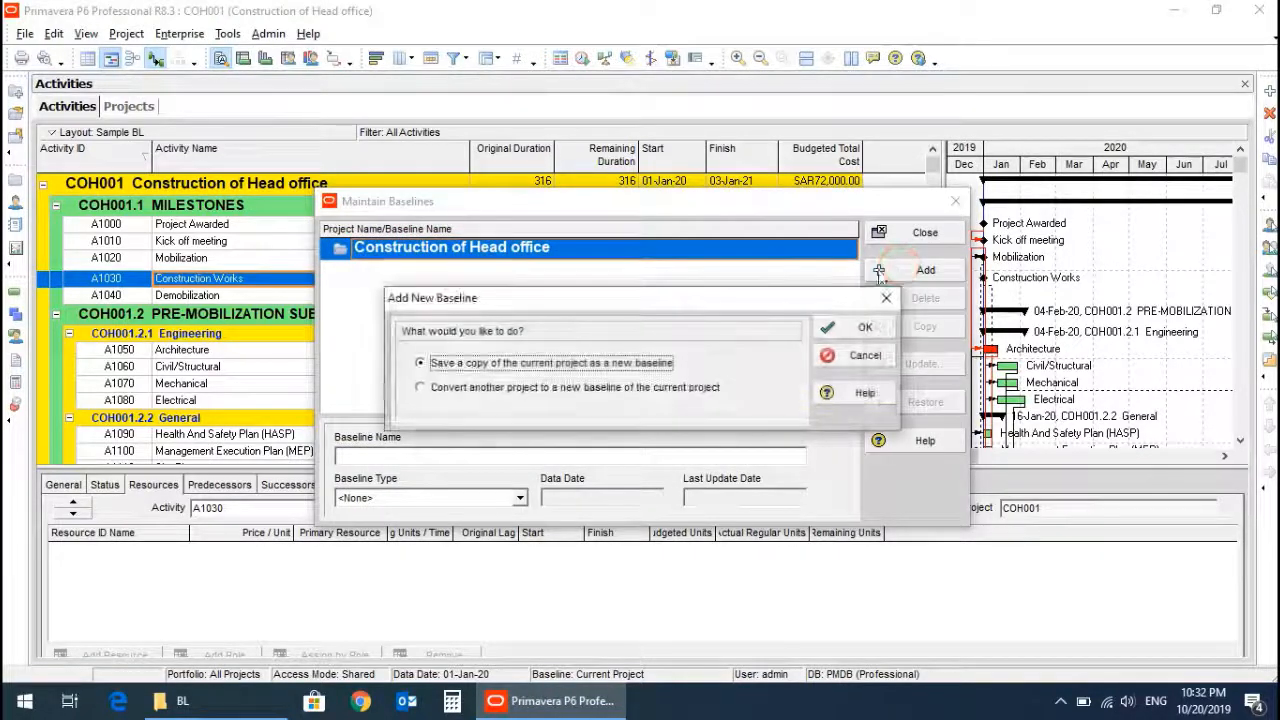
{"action": "left_click", "coordinate": [420, 389]}
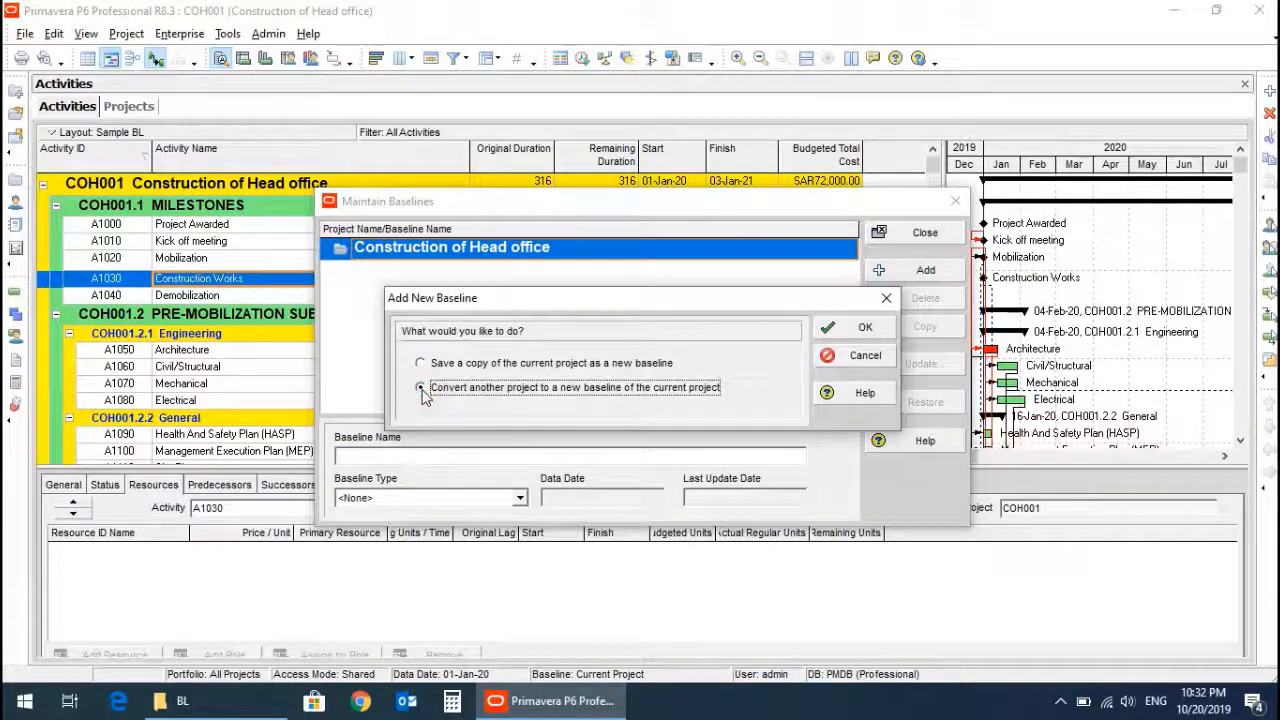
{"action": "left_click", "coordinate": [857, 334]}
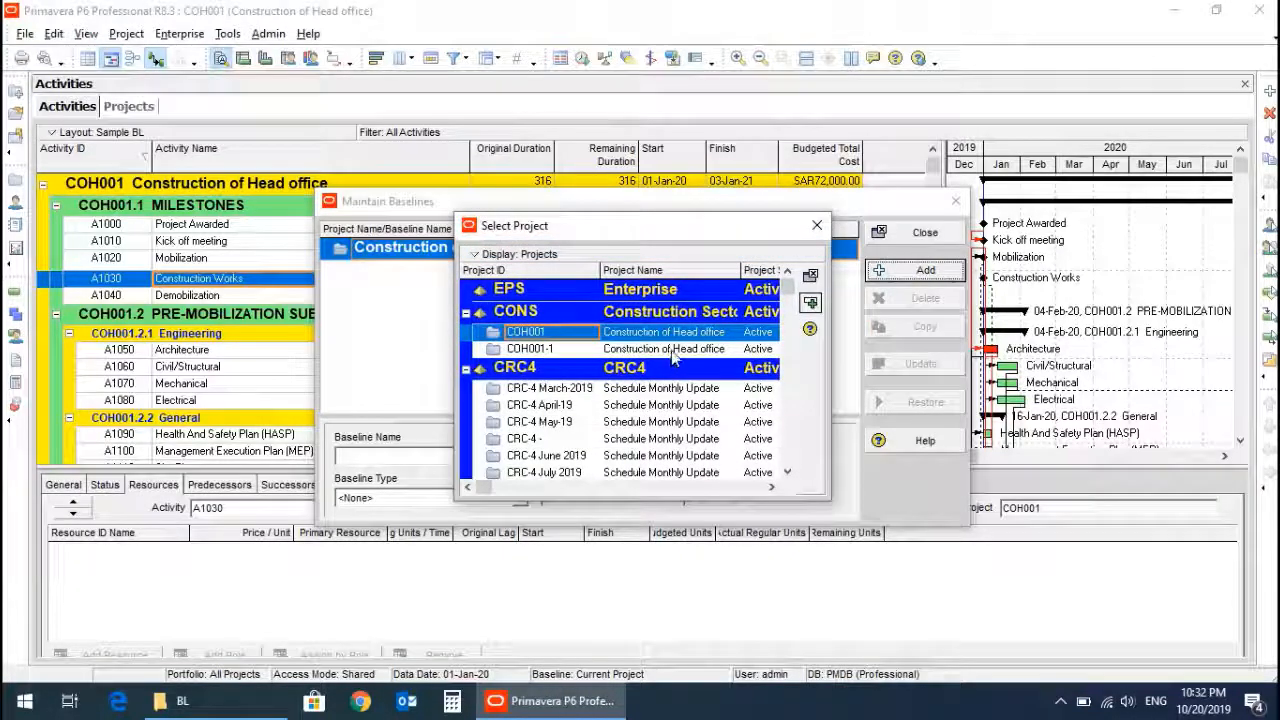
{"action": "double_click", "coordinate": [672, 352]}
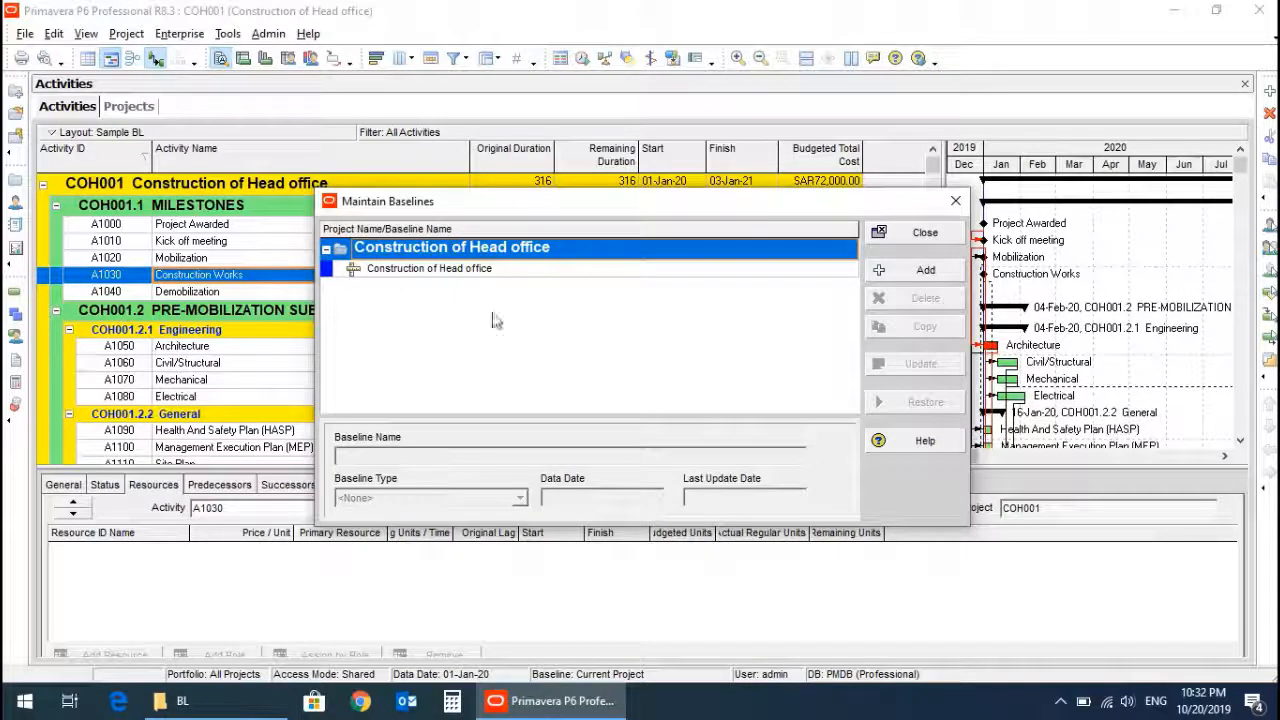
{"action": "left_click", "coordinate": [462, 269]}
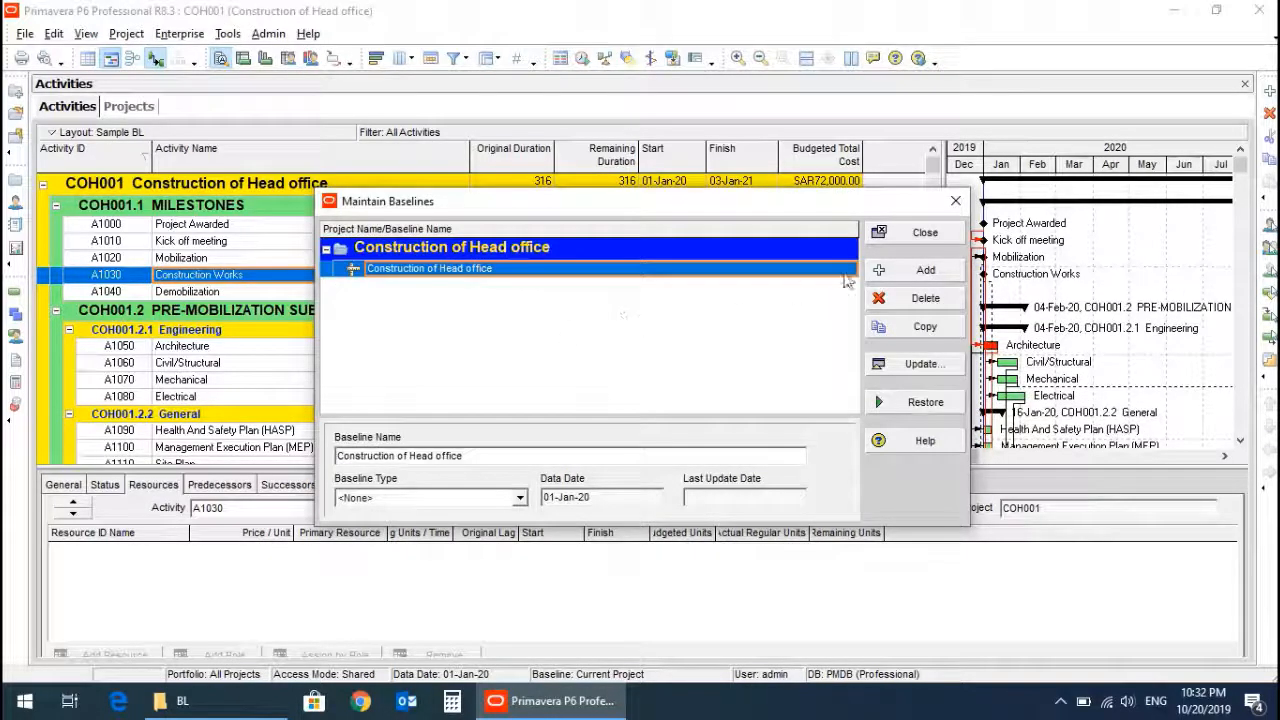
{"action": "left_click", "coordinate": [900, 231]}
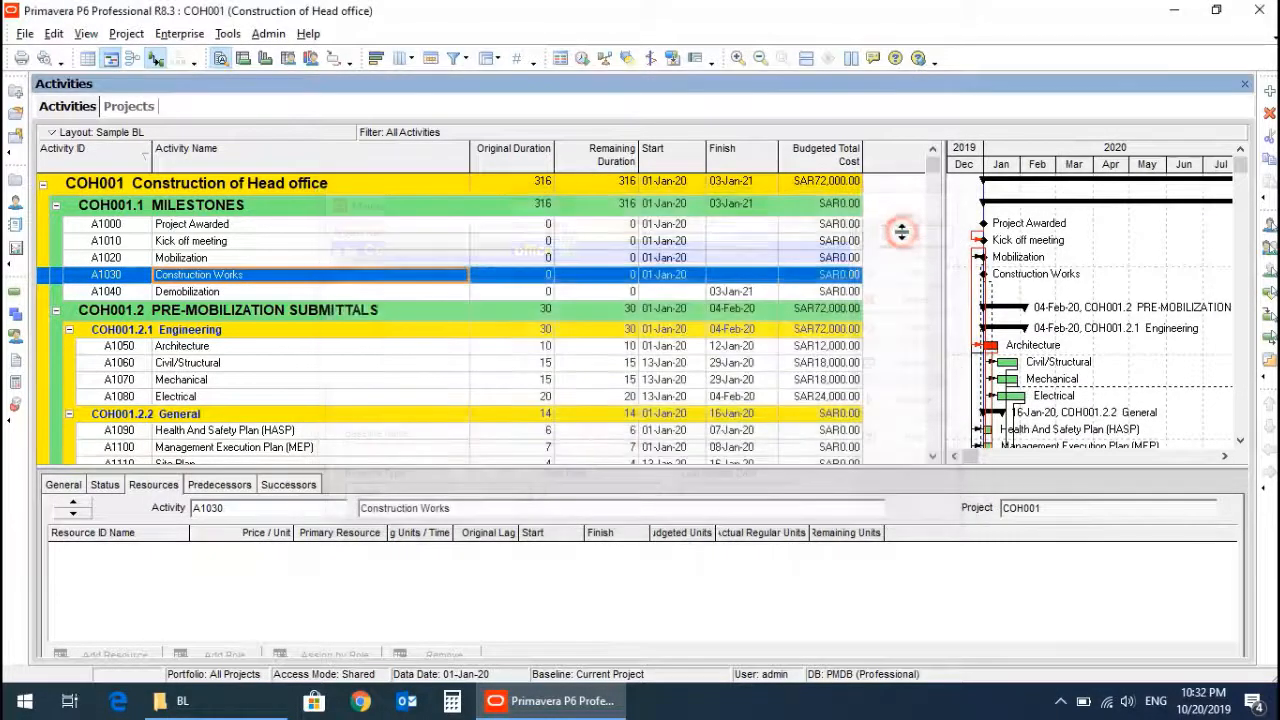
Assign the Construction of Head office baseline as both the project baseline and the primary user baseline.
{"action": "left_click", "coordinate": [127, 34]}
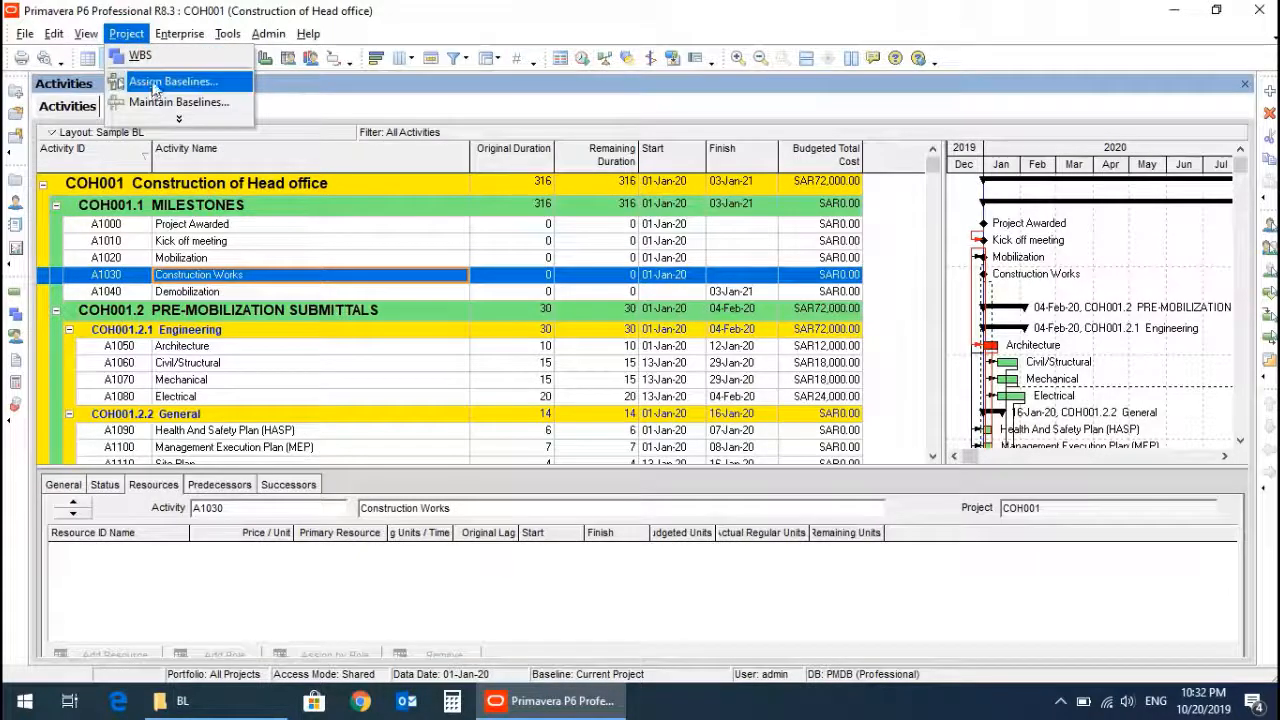
{"action": "left_click", "coordinate": [160, 82]}
{"action": "left_click", "coordinate": [475, 313]}
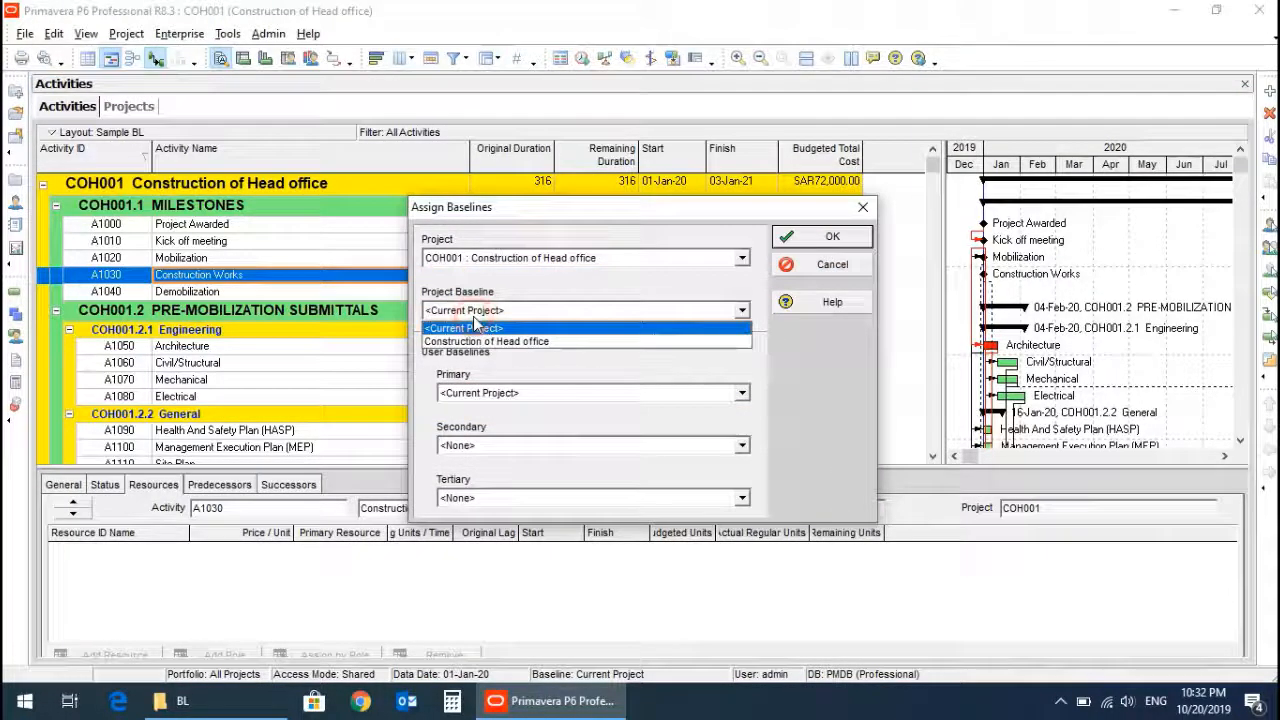
{"action": "left_click", "coordinate": [478, 341]}
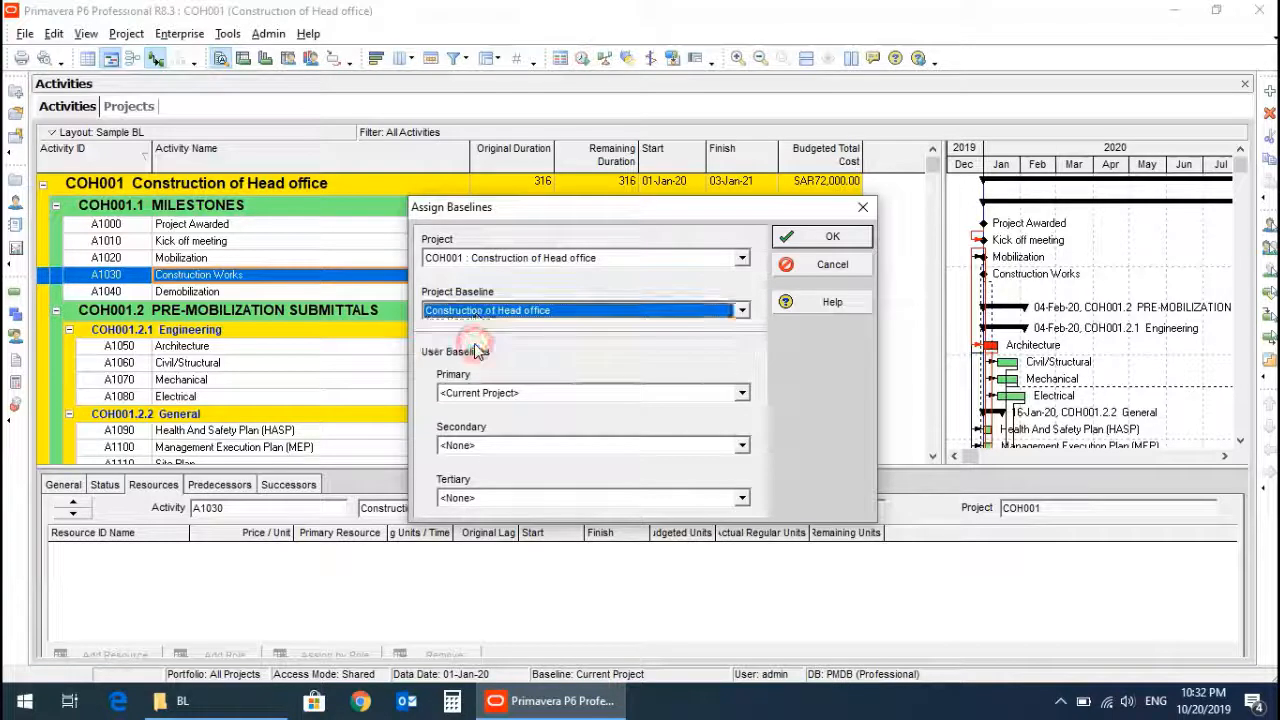
{"action": "left_click", "coordinate": [507, 392]}
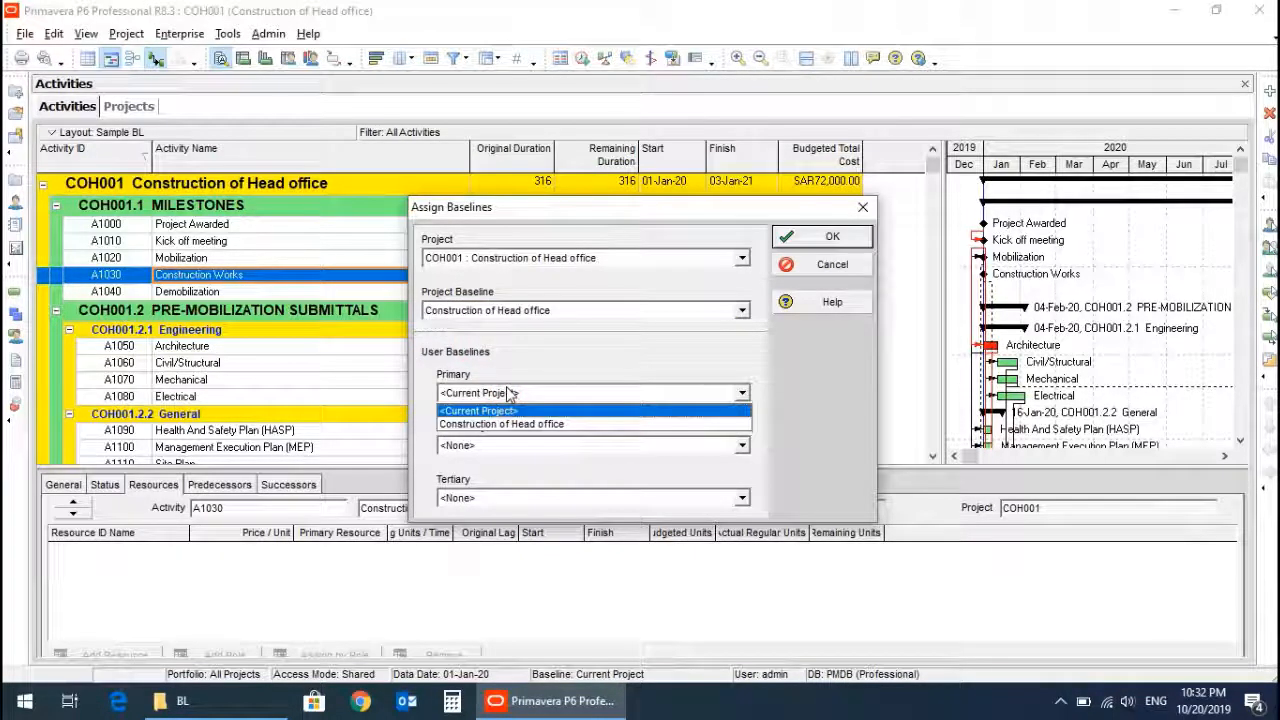
{"action": "left_click", "coordinate": [514, 425]}
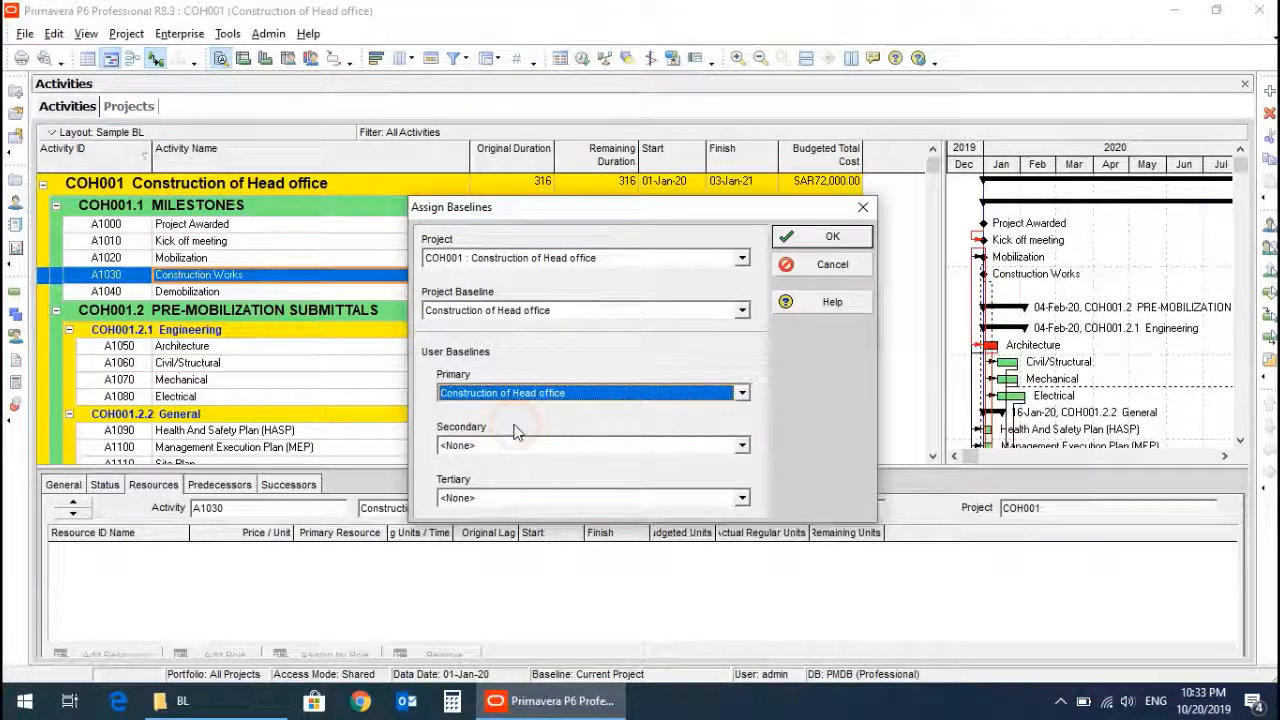
{"action": "left_click", "coordinate": [815, 237]}
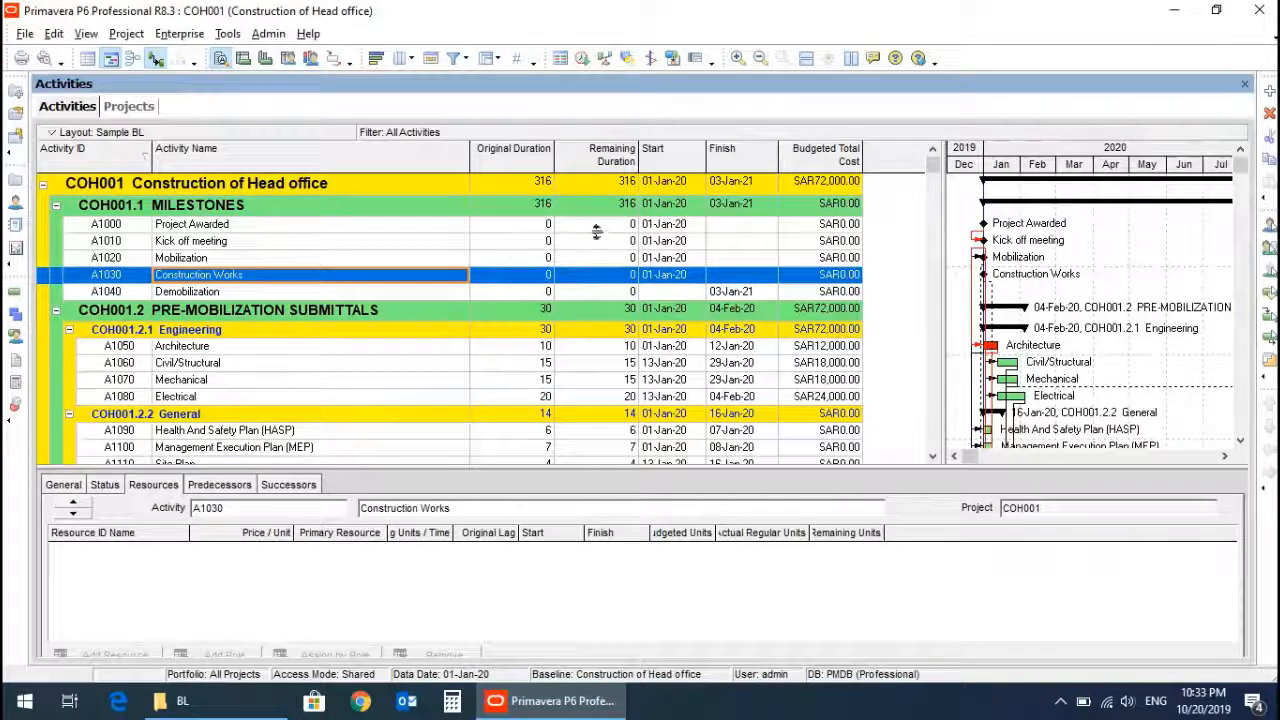
Add the BL Project Start and BL Project Finish date columns after Remaining Duration in the activity table.
{"action": "right_click", "coordinate": [886, 161]}
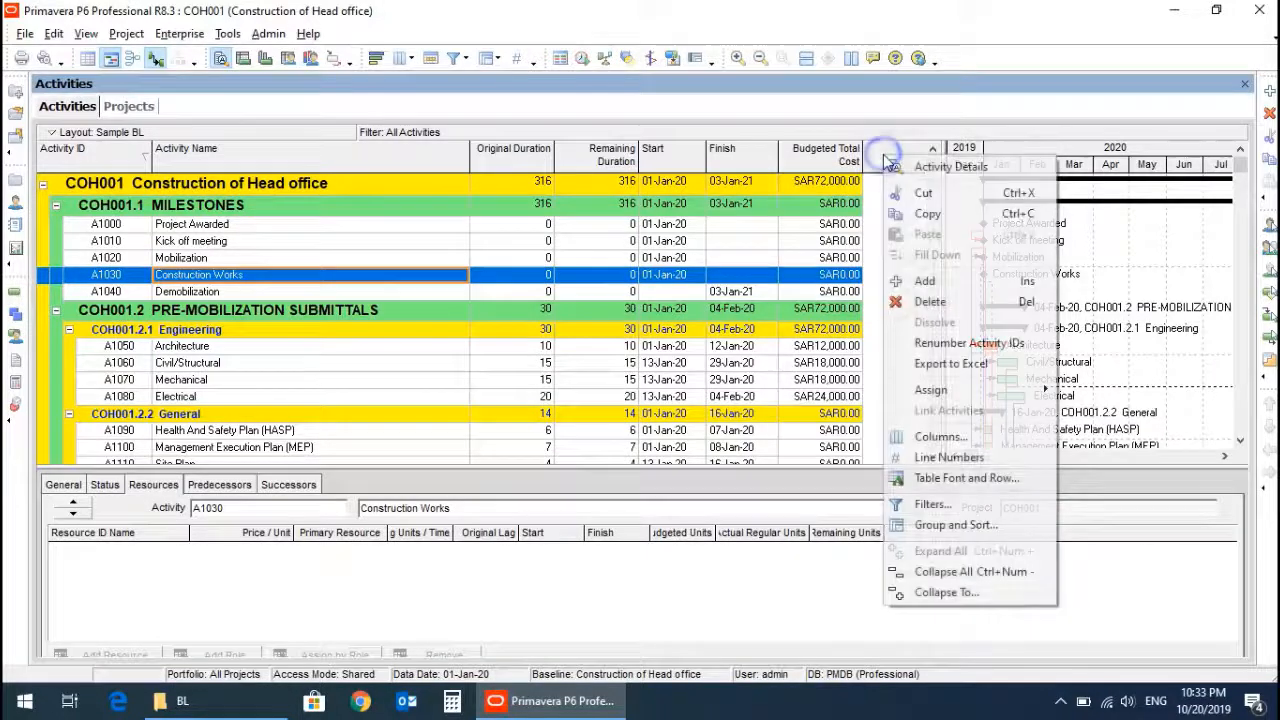
{"action": "left_click", "coordinate": [940, 437]}
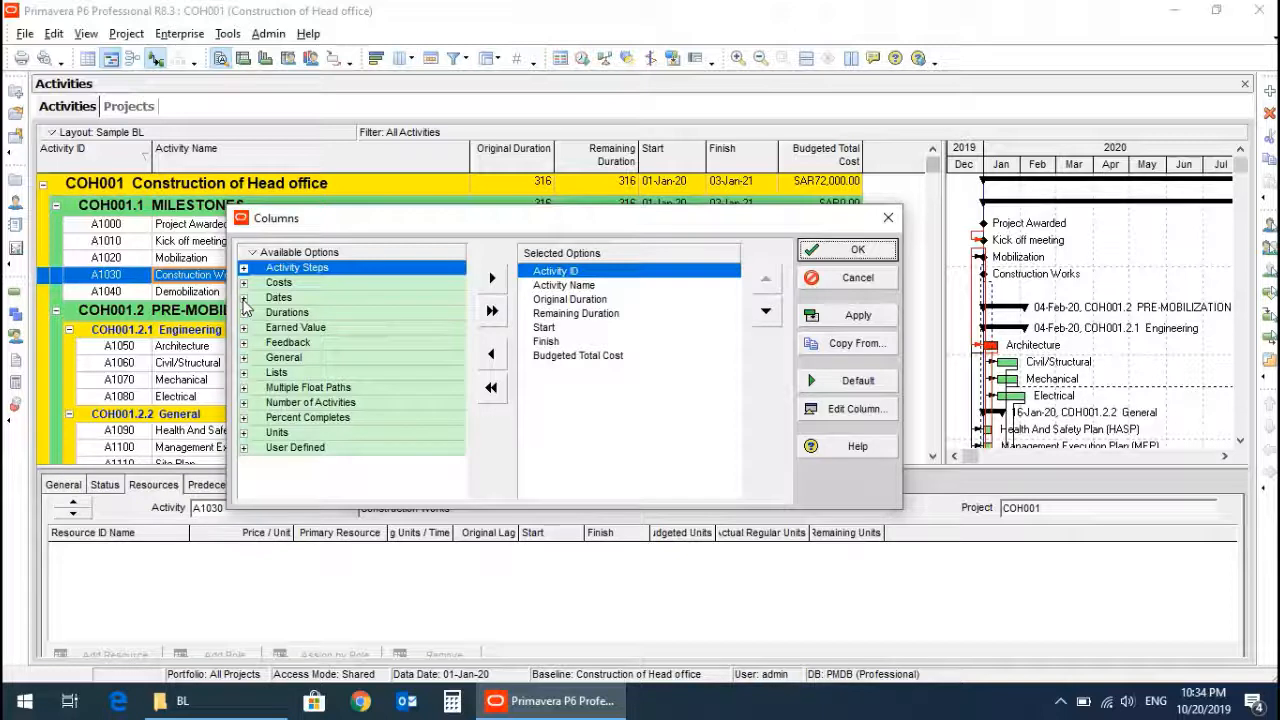
{"action": "left_click", "coordinate": [243, 298]}
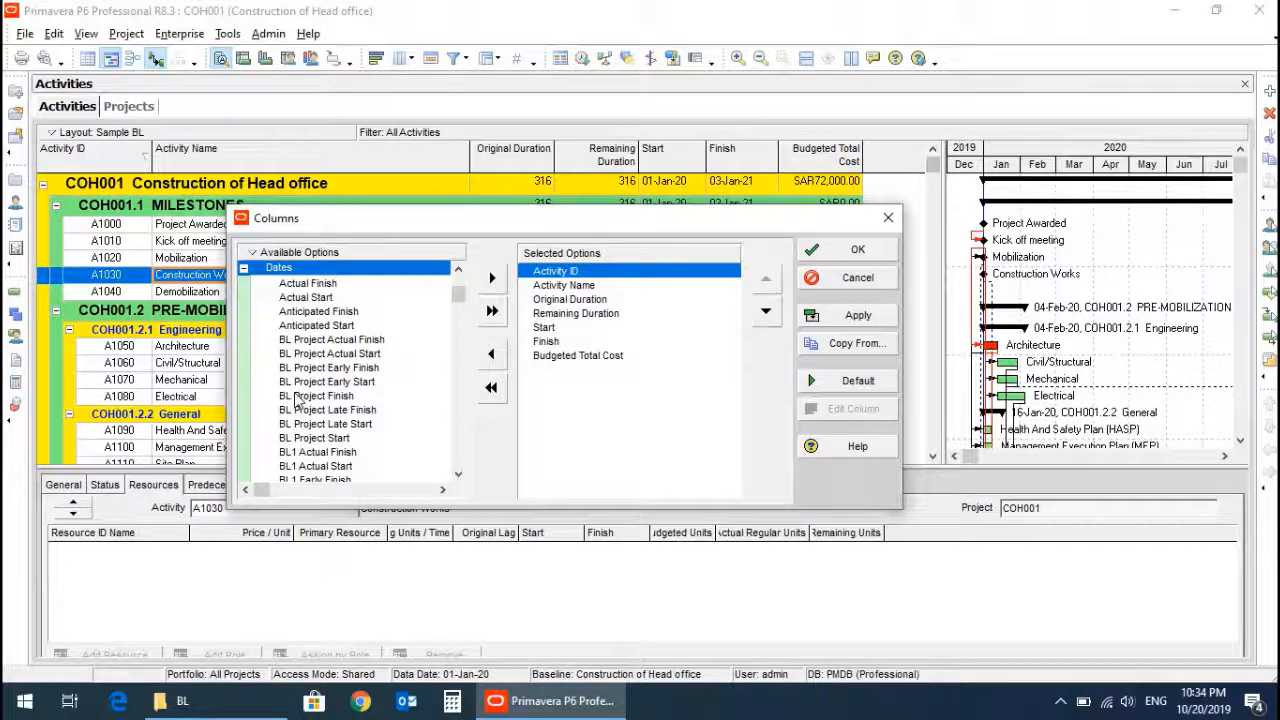
{"action": "left_click", "coordinate": [298, 440]}
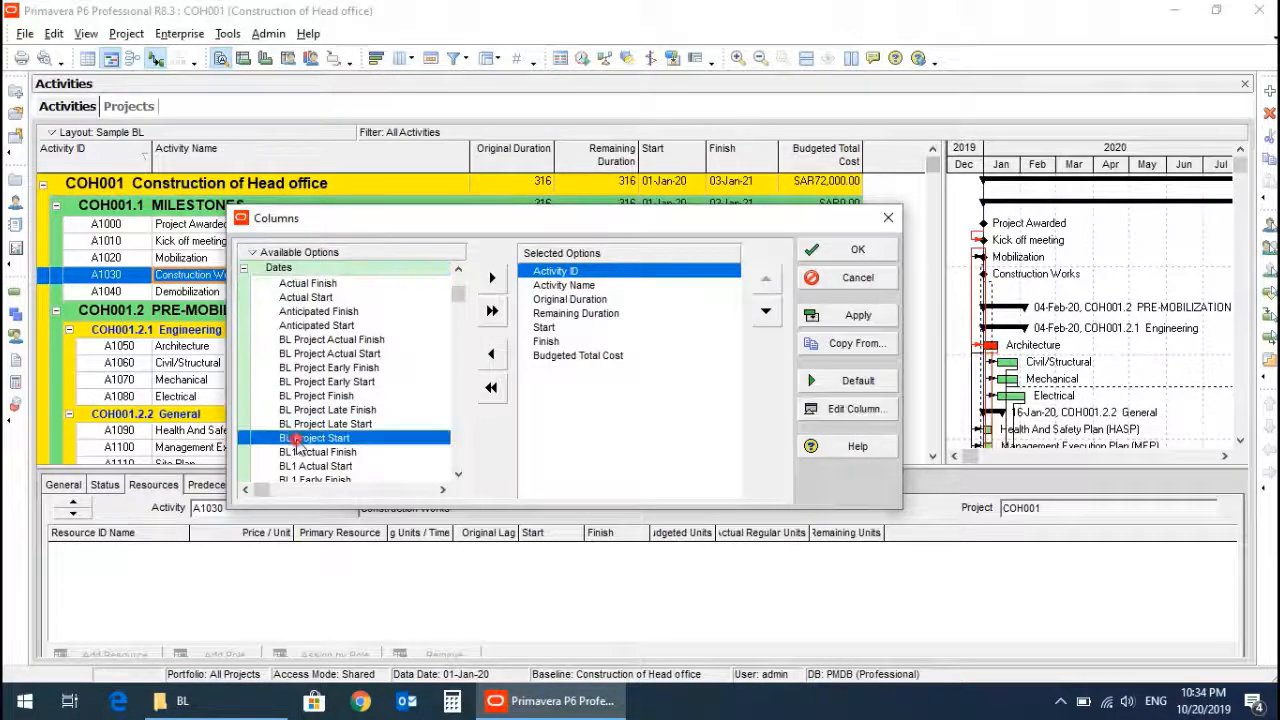
{"action": "left_click", "coordinate": [547, 314]}
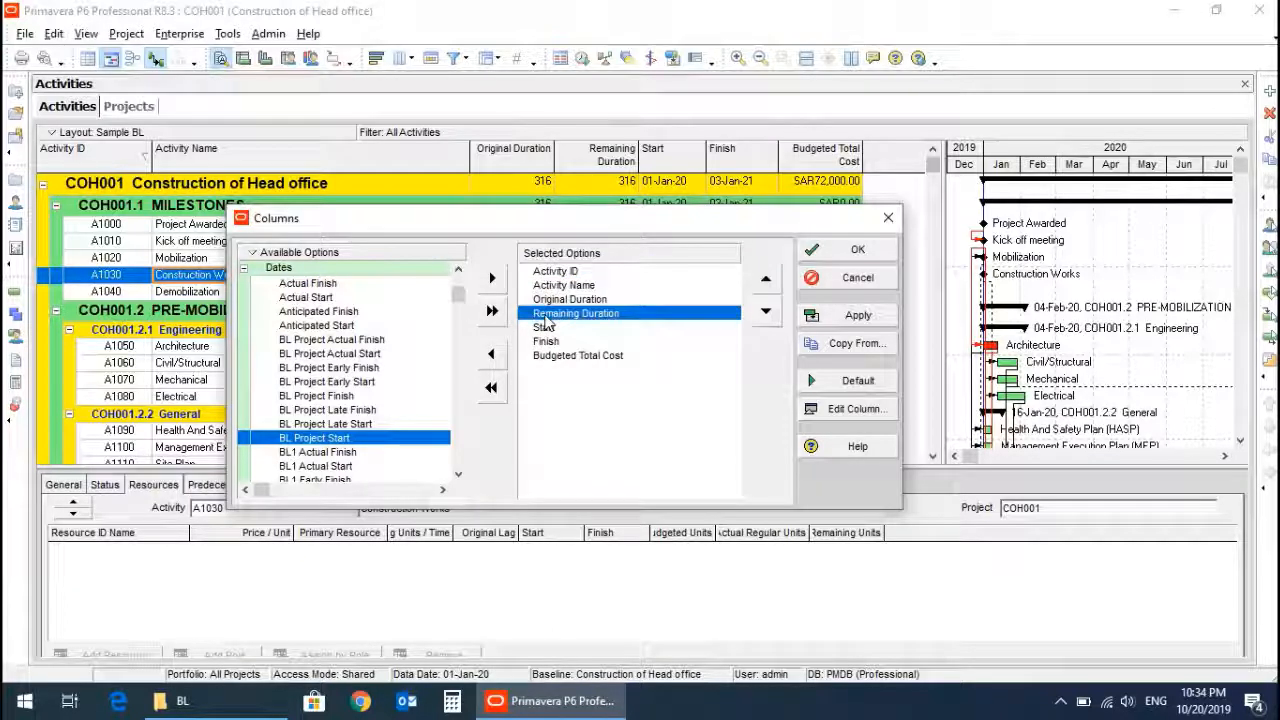
{"action": "left_click", "coordinate": [491, 279]}
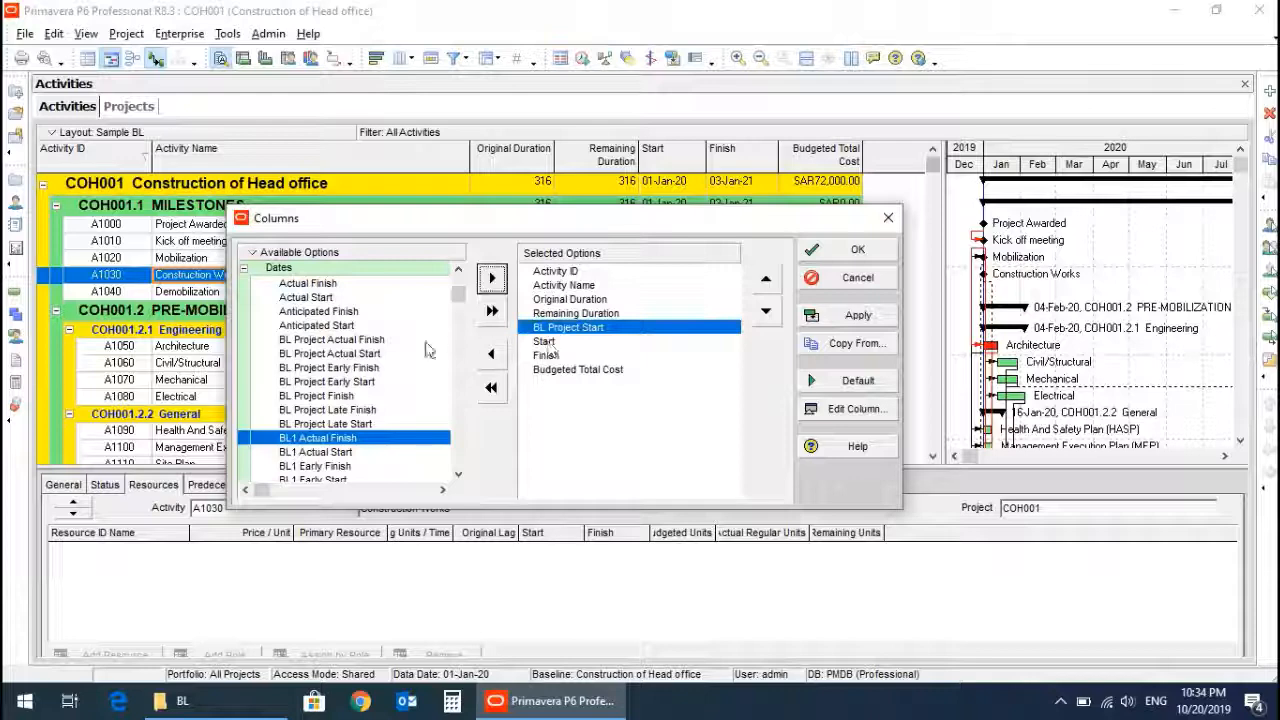
{"action": "left_click", "coordinate": [318, 396]}
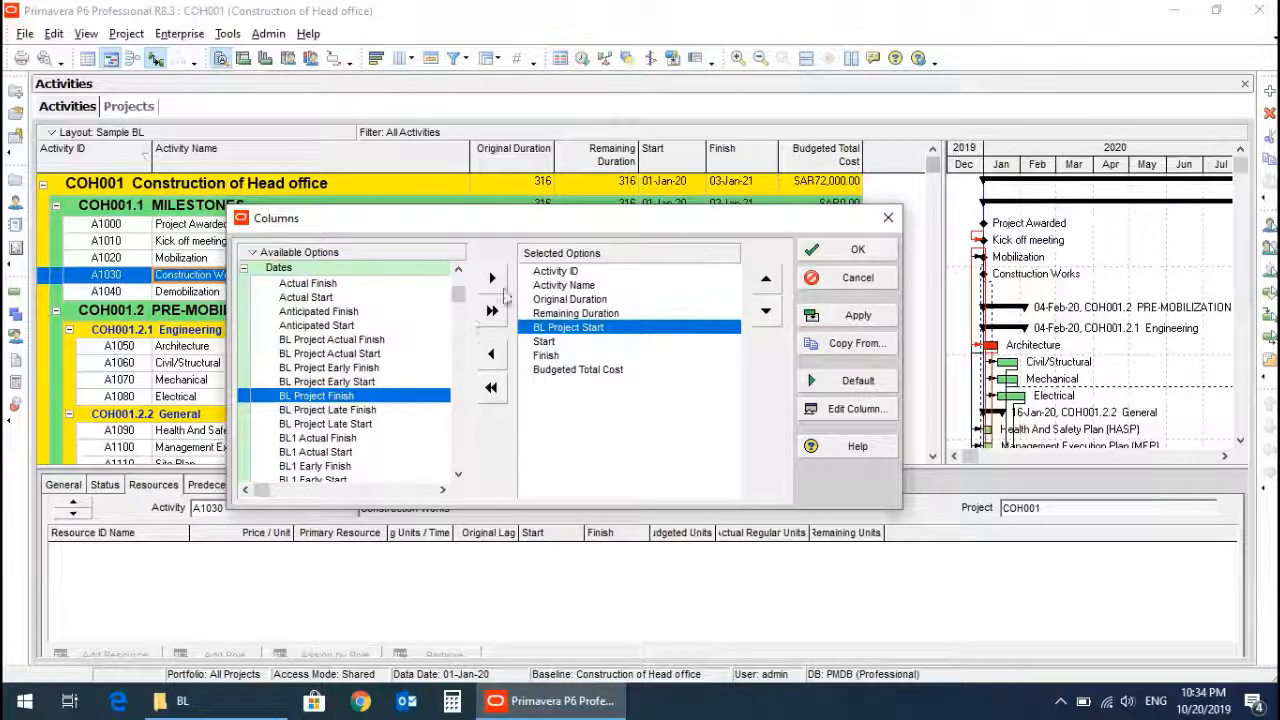
{"action": "left_click", "coordinate": [491, 279]}
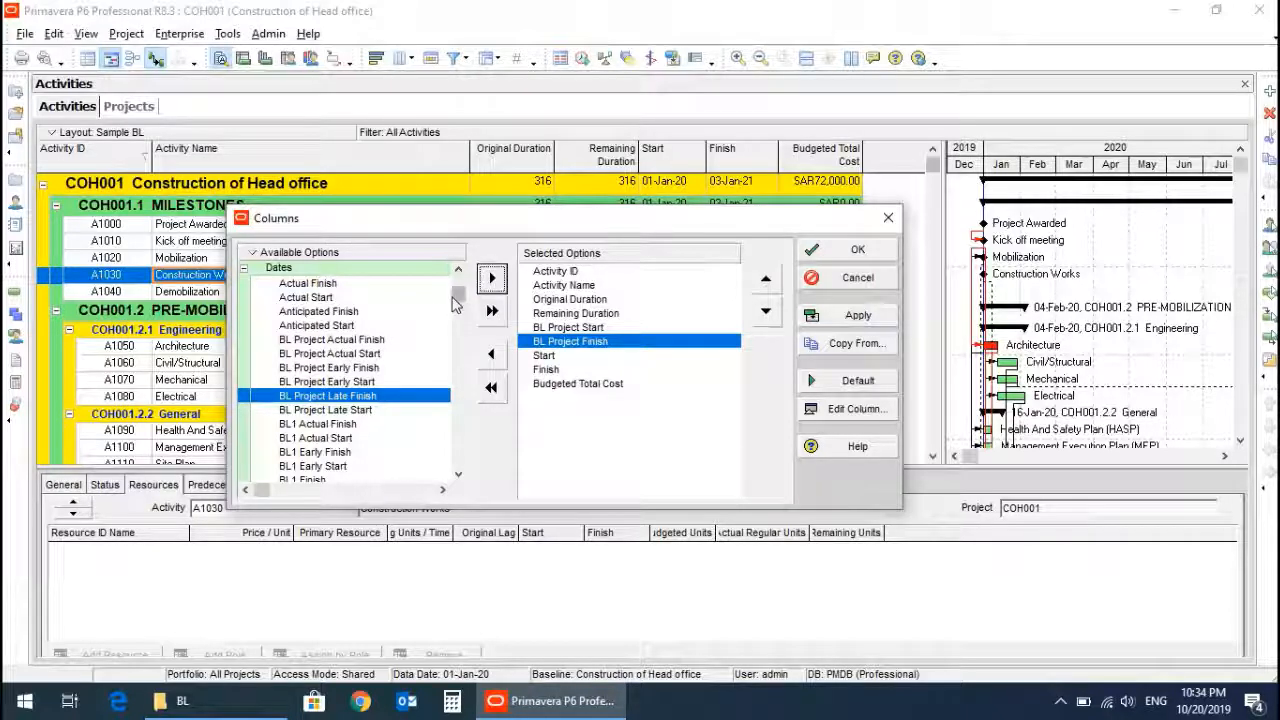
Add the BL Project Duration column after Remaining Duration and apply the column changes.
{"action": "left_click_drag", "start_coordinate": [452, 299], "coordinate": [457, 466]}
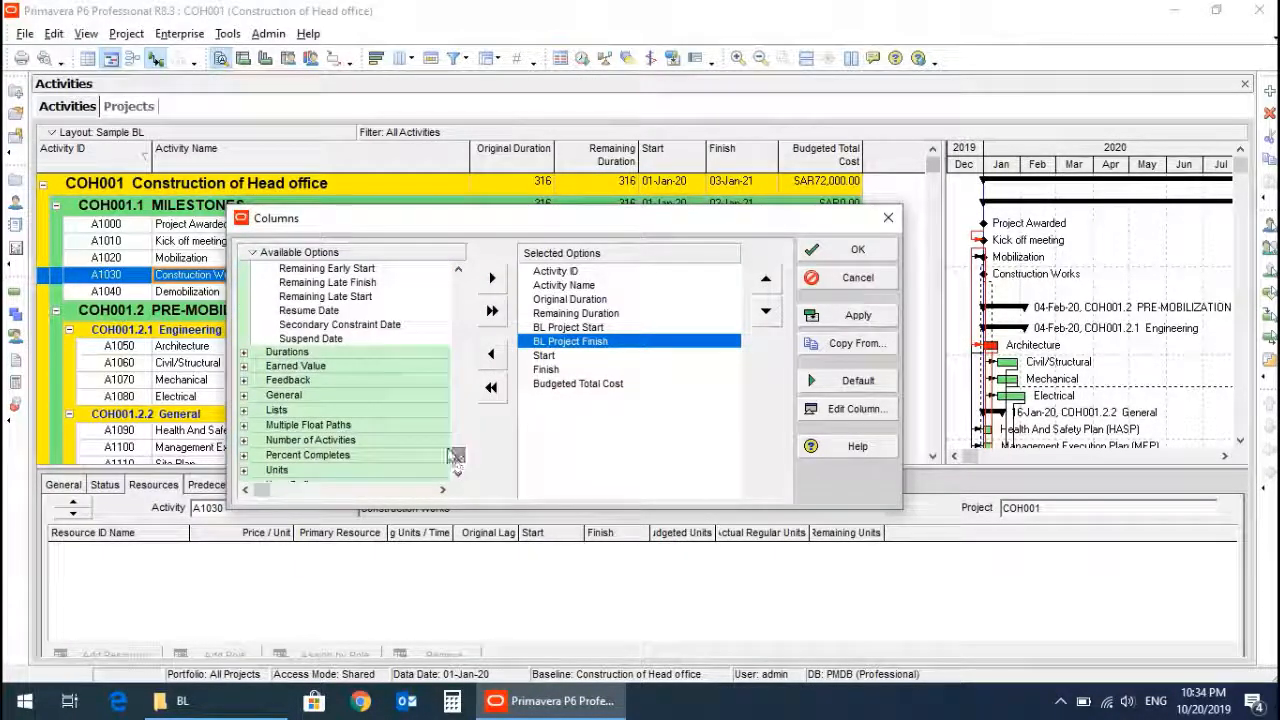
{"action": "left_click", "coordinate": [244, 353]}
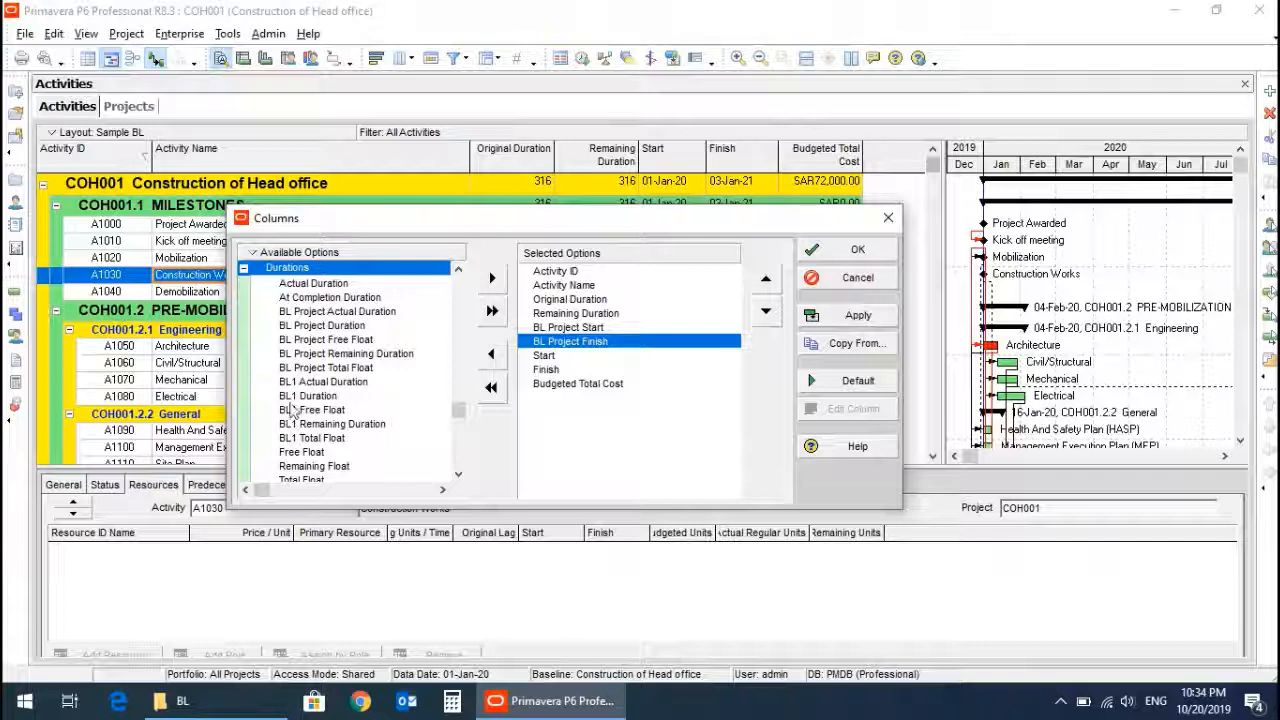
{"action": "left_click", "coordinate": [458, 478]}
{"action": "left_click", "coordinate": [458, 478]}
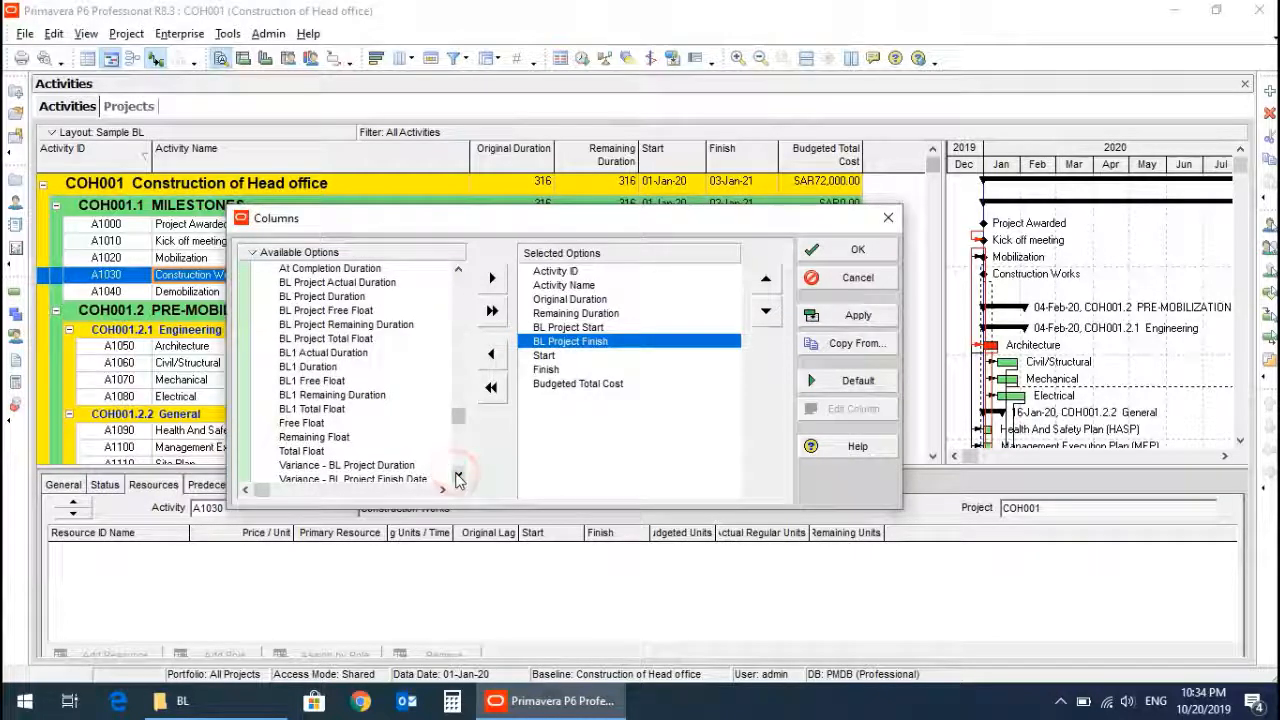
{"action": "left_click", "coordinate": [352, 297]}
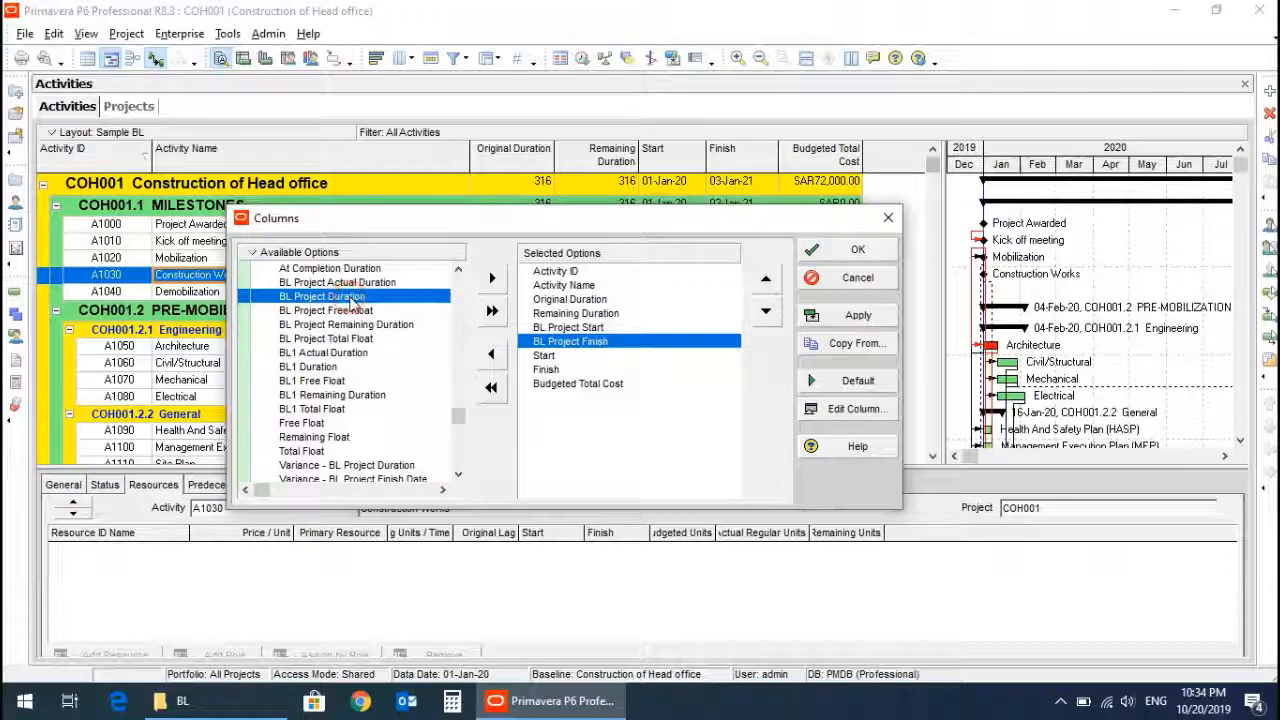
{"action": "left_click", "coordinate": [551, 316]}
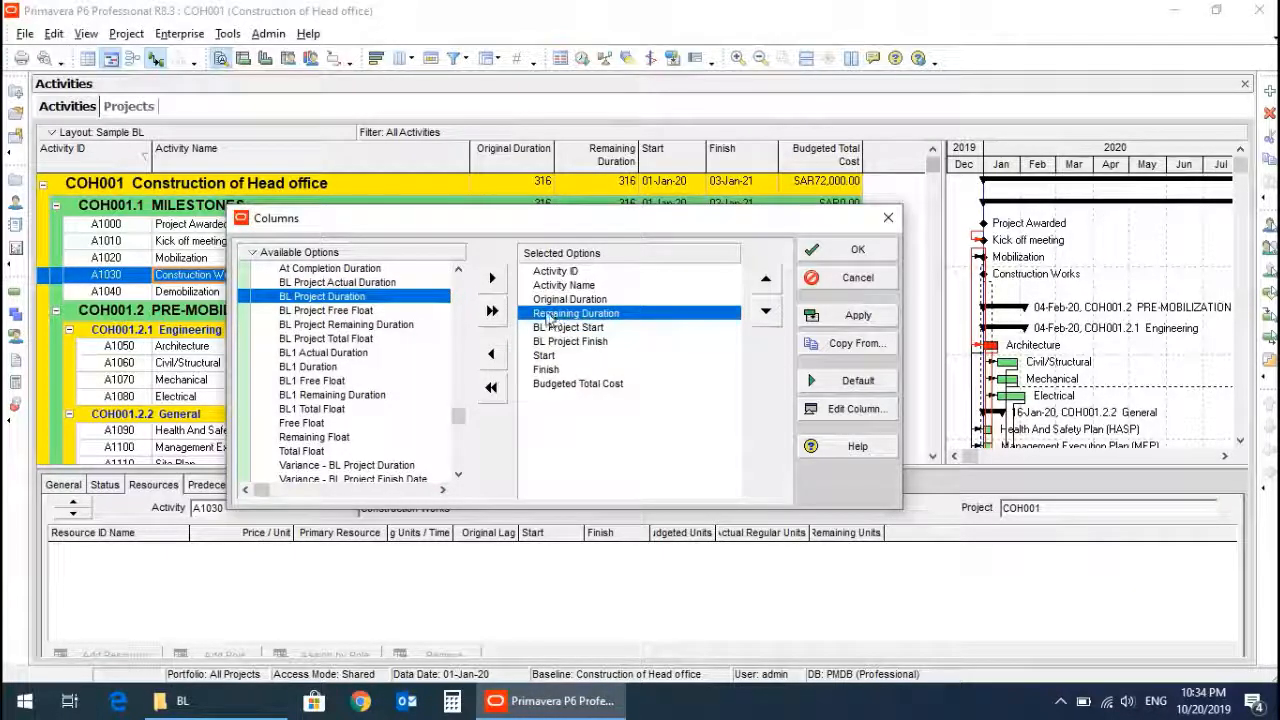
{"action": "left_click", "coordinate": [491, 279]}
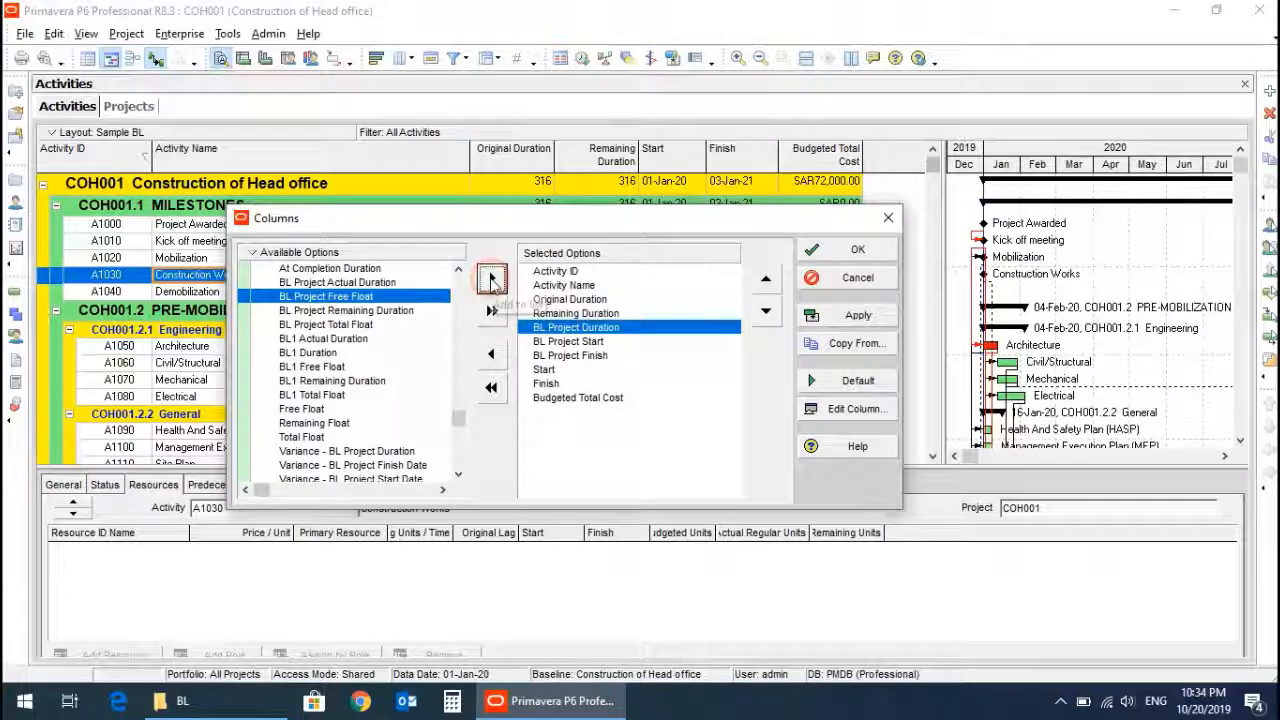
{"action": "left_click", "coordinate": [864, 251]}
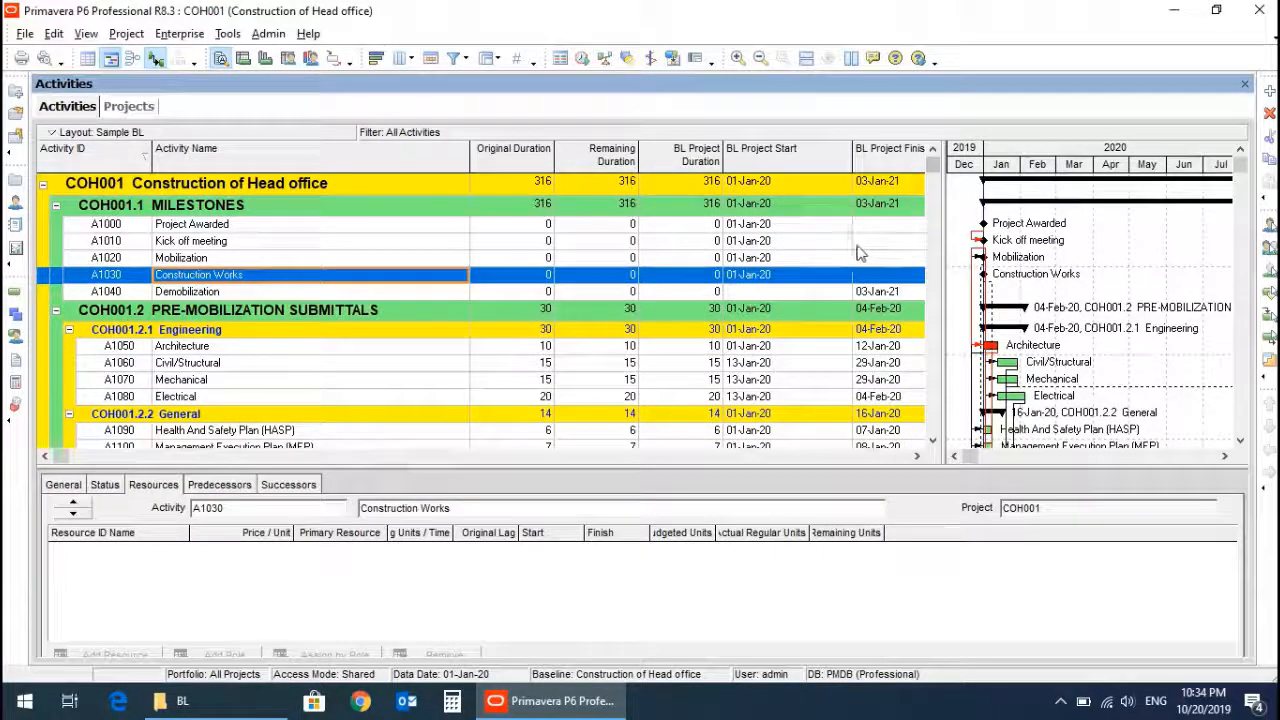
Widen the activity table and adjust the BL Project Finish and Start column widths.
{"action": "left_click_drag", "start_coordinate": [853, 160], "coordinate": [807, 162]}
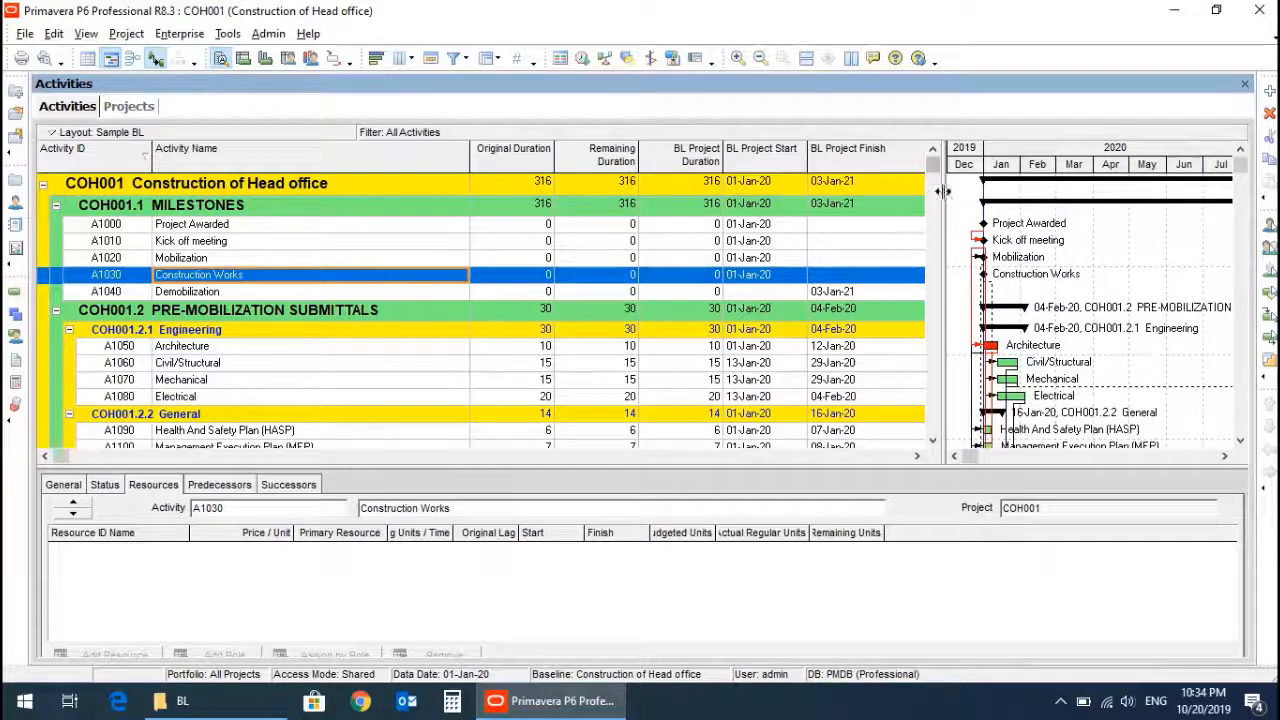
{"action": "left_click_drag", "start_coordinate": [942, 190], "coordinate": [1130, 190]}
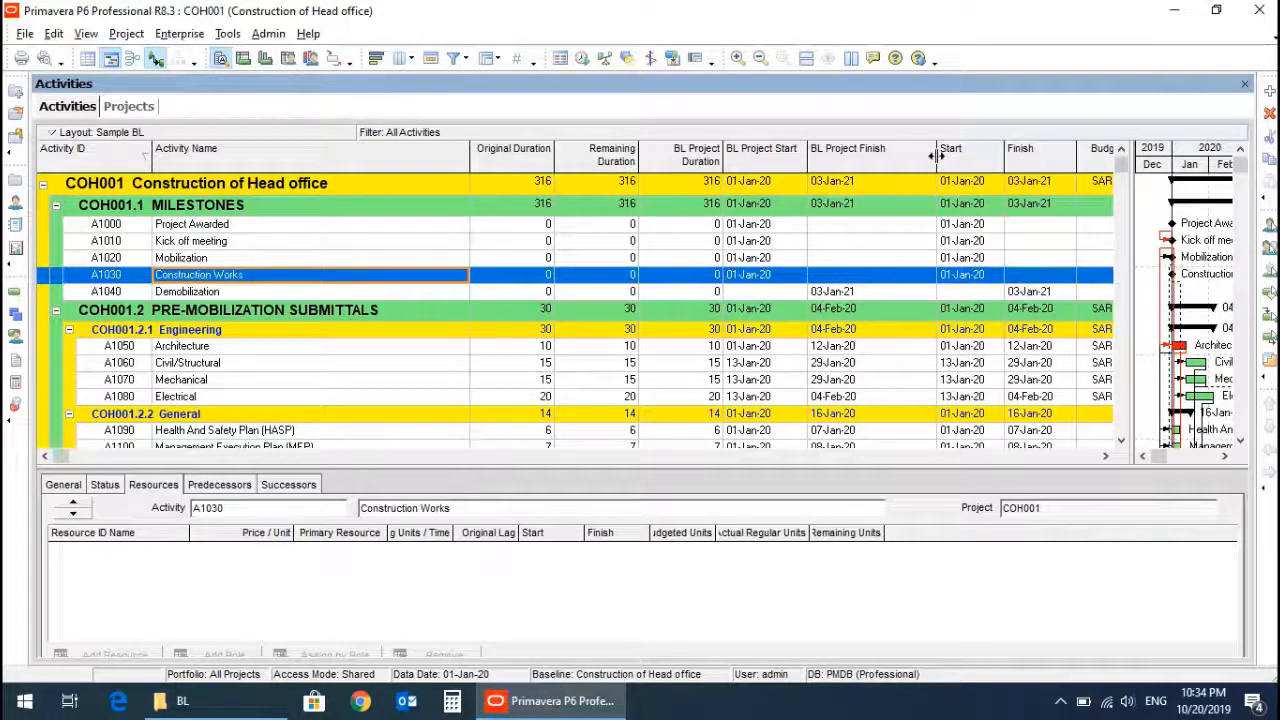
{"action": "left_click_drag", "start_coordinate": [935, 155], "coordinate": [893, 160]}
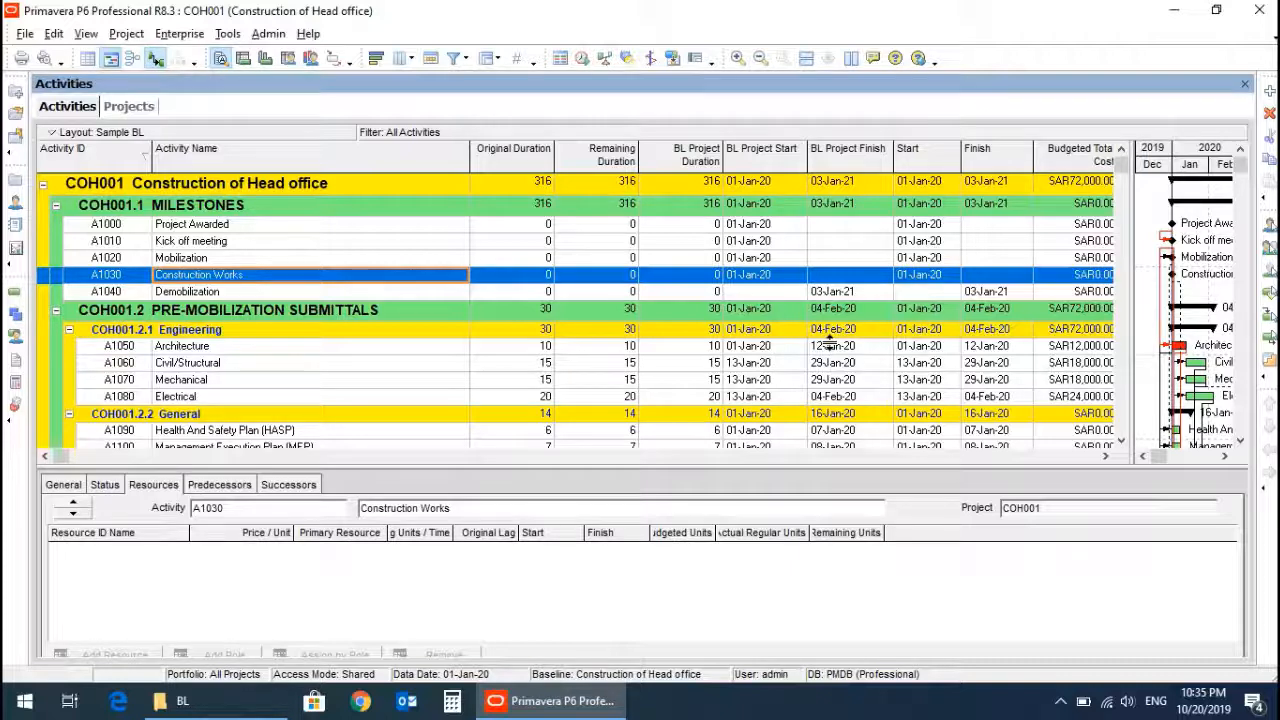
{"action": "left_click", "coordinate": [1104, 460]}
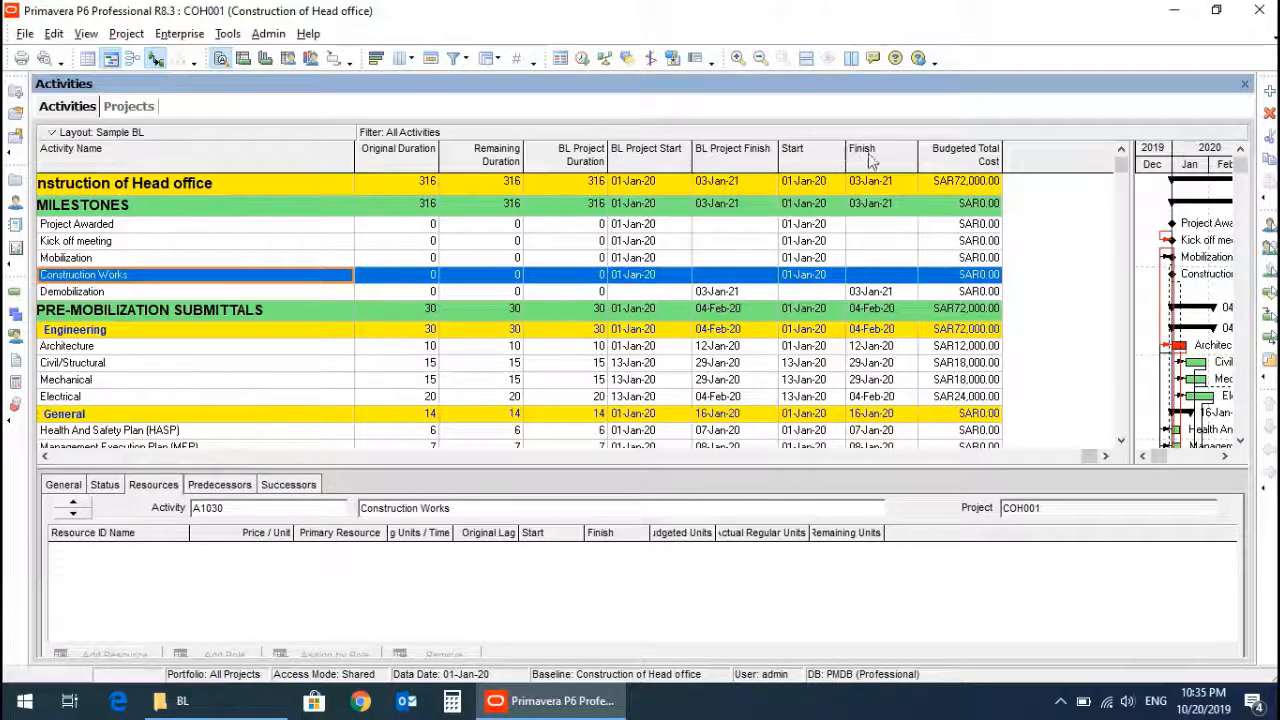
Mark the Architecture activity A1050 as both started and finished in its status details.
{"action": "left_click", "coordinate": [824, 346]}
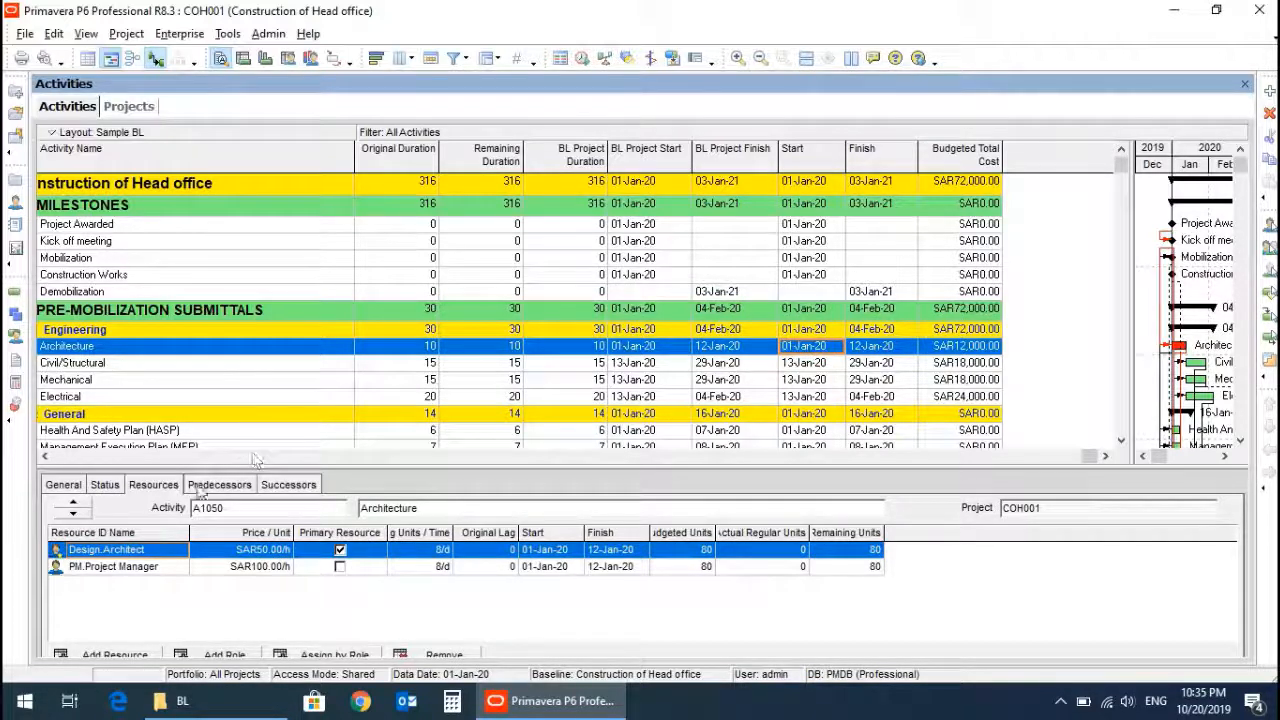
{"action": "left_click", "coordinate": [104, 486]}
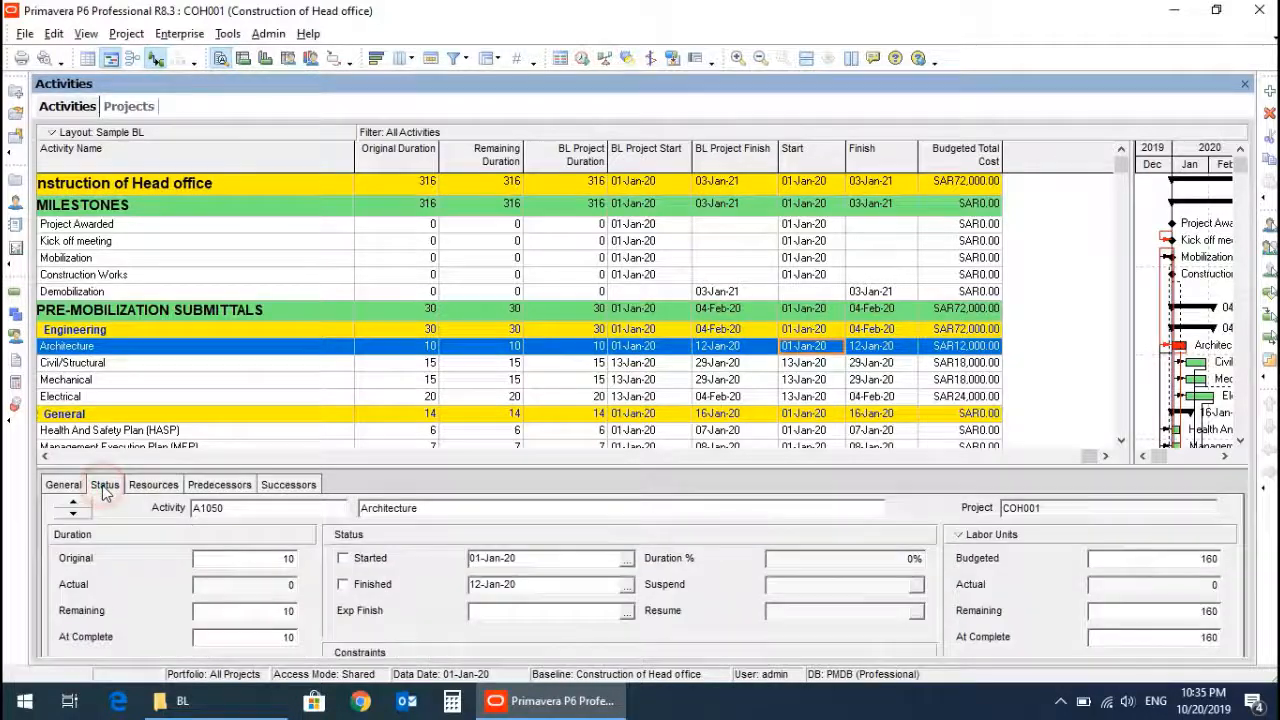
{"action": "left_click", "coordinate": [343, 561]}
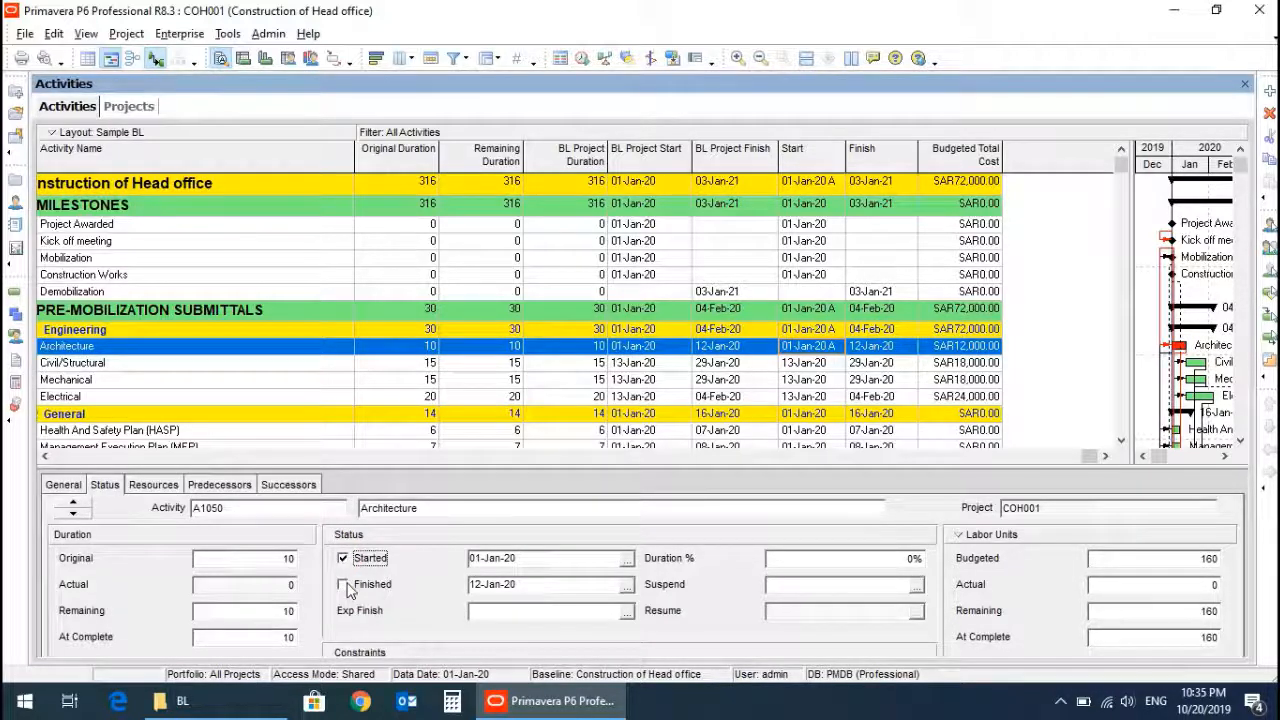
{"action": "left_click", "coordinate": [344, 586]}
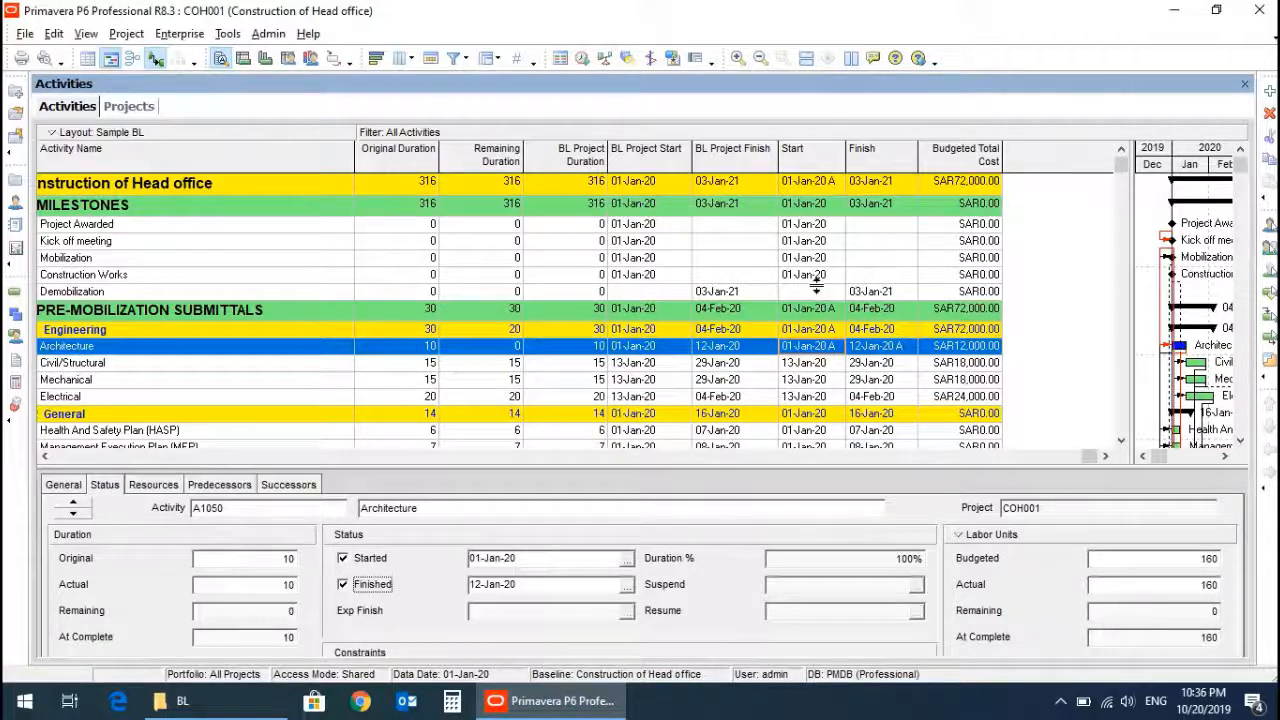
Schedule the project with the current data date set to 15-Feb-20.
{"action": "left_click", "coordinate": [581, 57]}
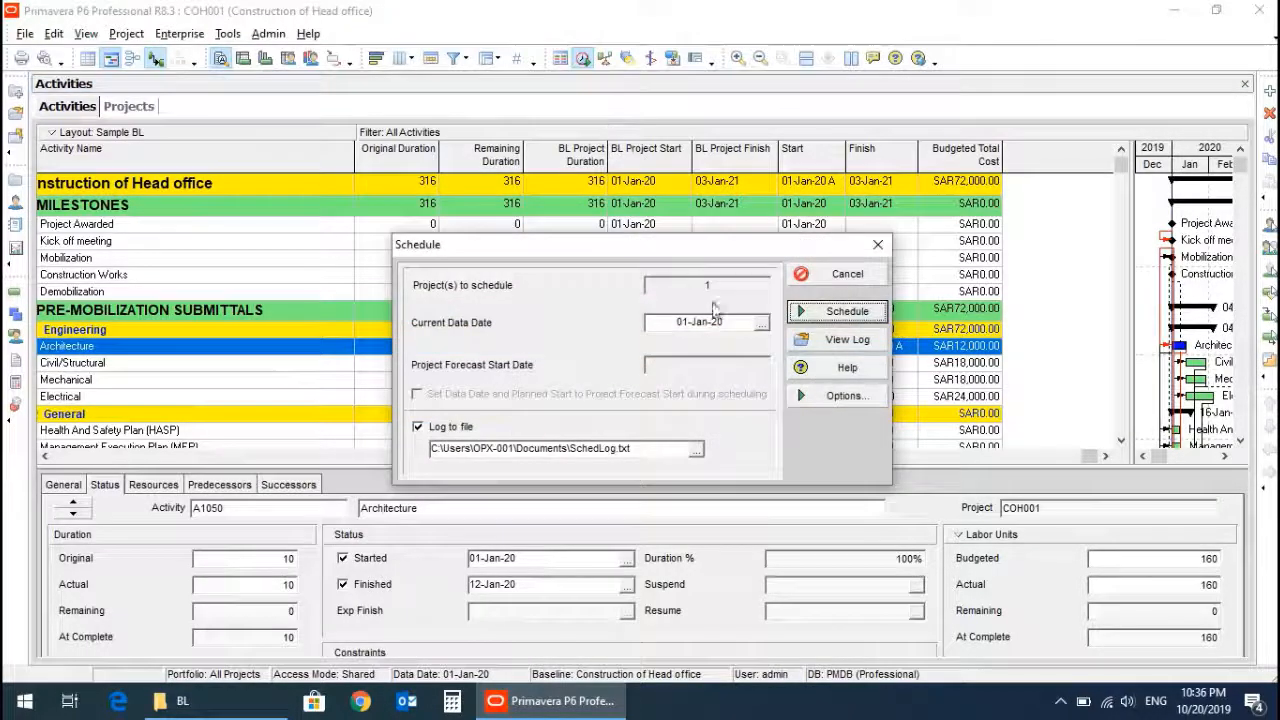
{"action": "left_click", "coordinate": [761, 322]}
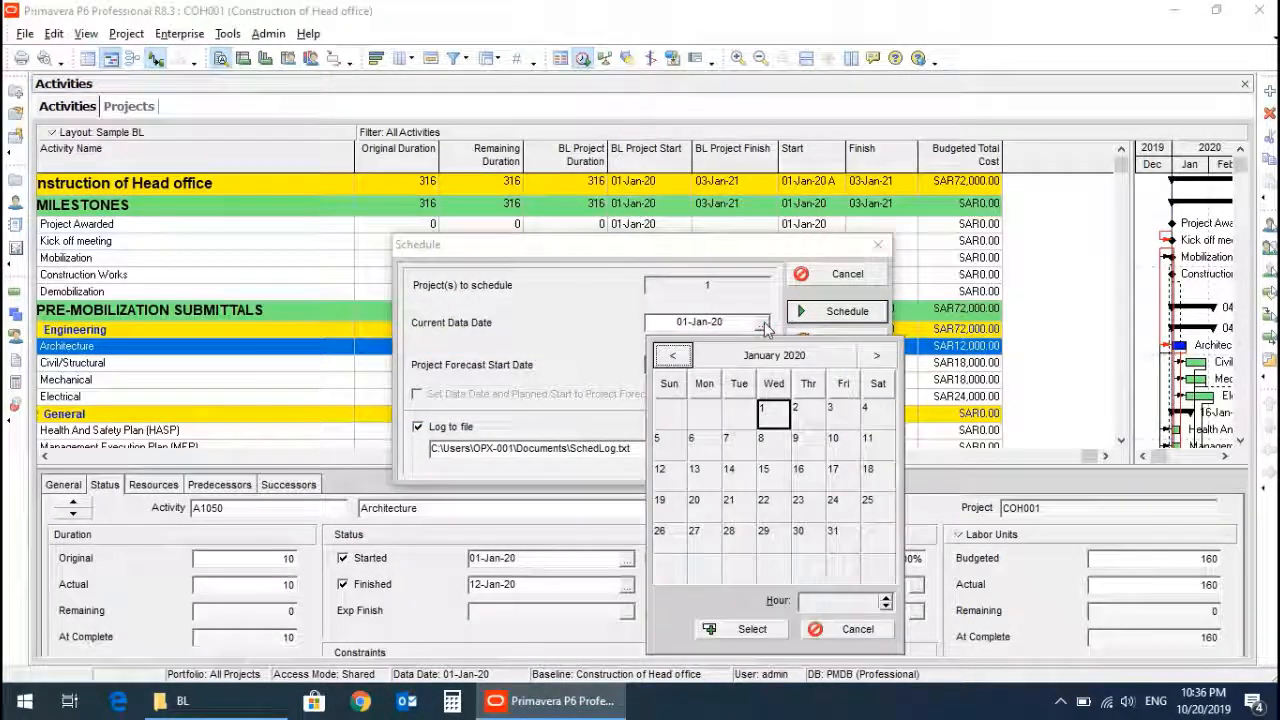
{"action": "left_click", "coordinate": [878, 356]}
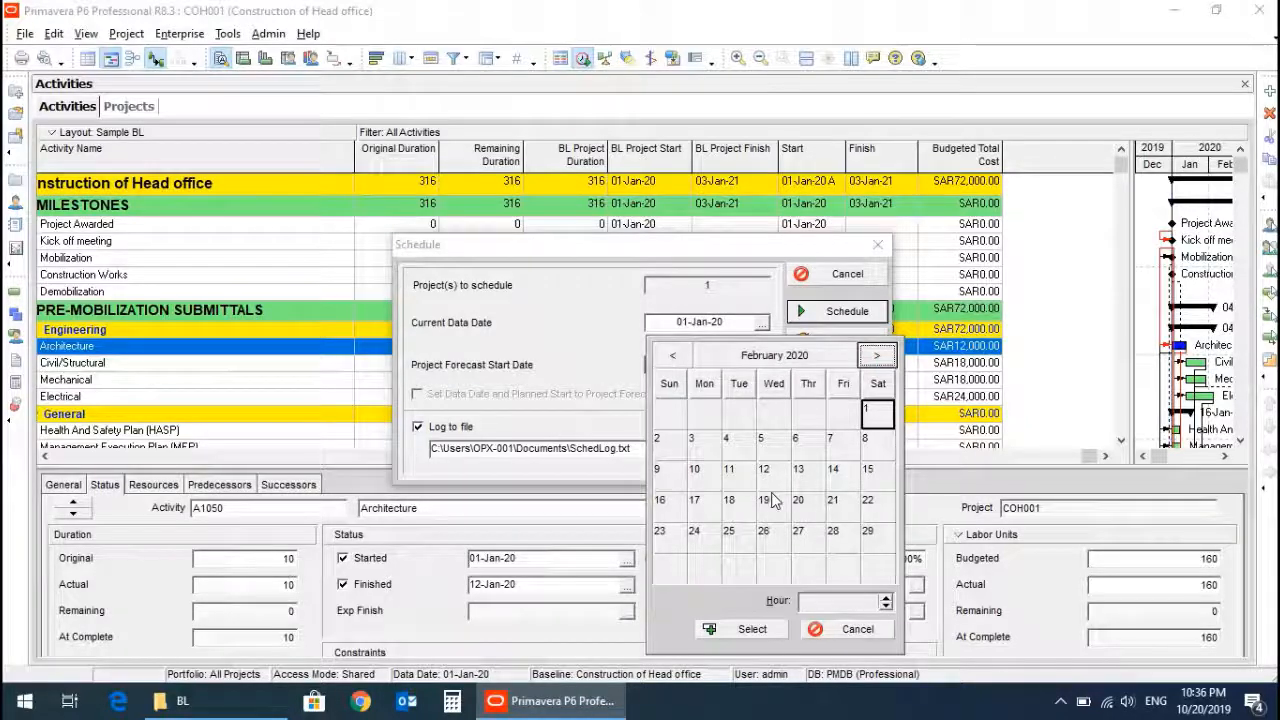
{"action": "left_click", "coordinate": [867, 471]}
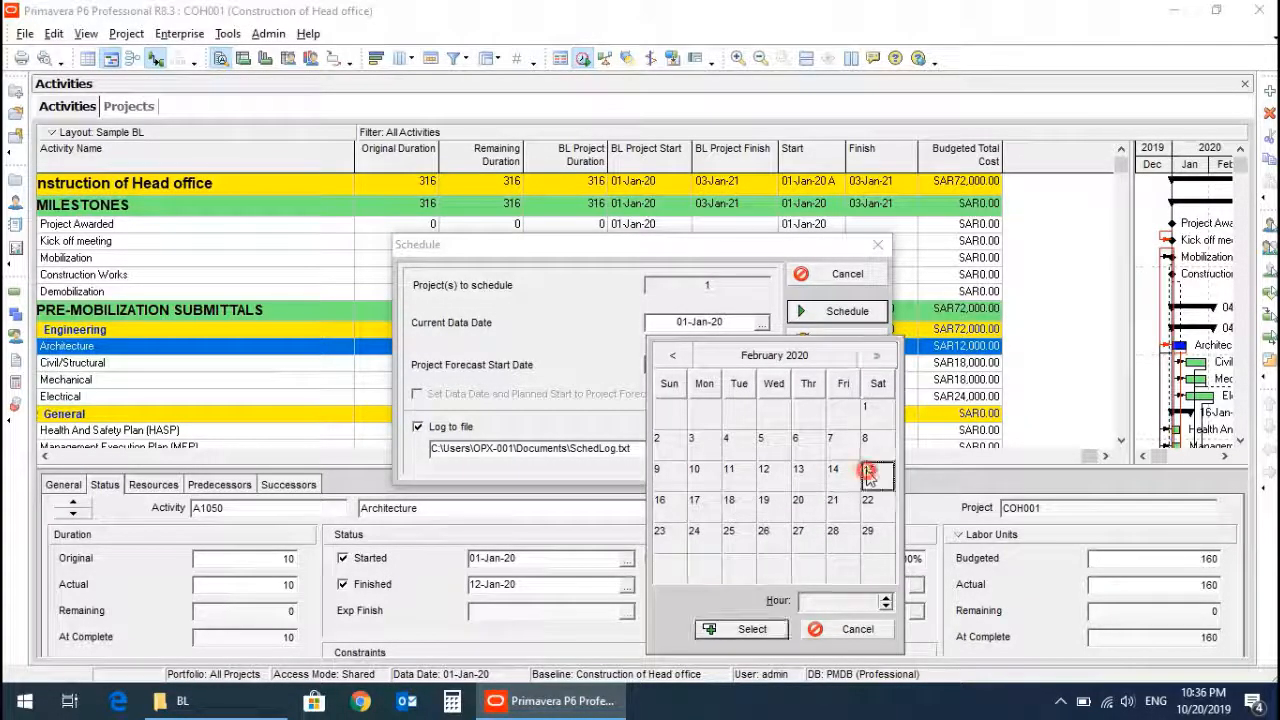
{"action": "left_click", "coordinate": [738, 629]}
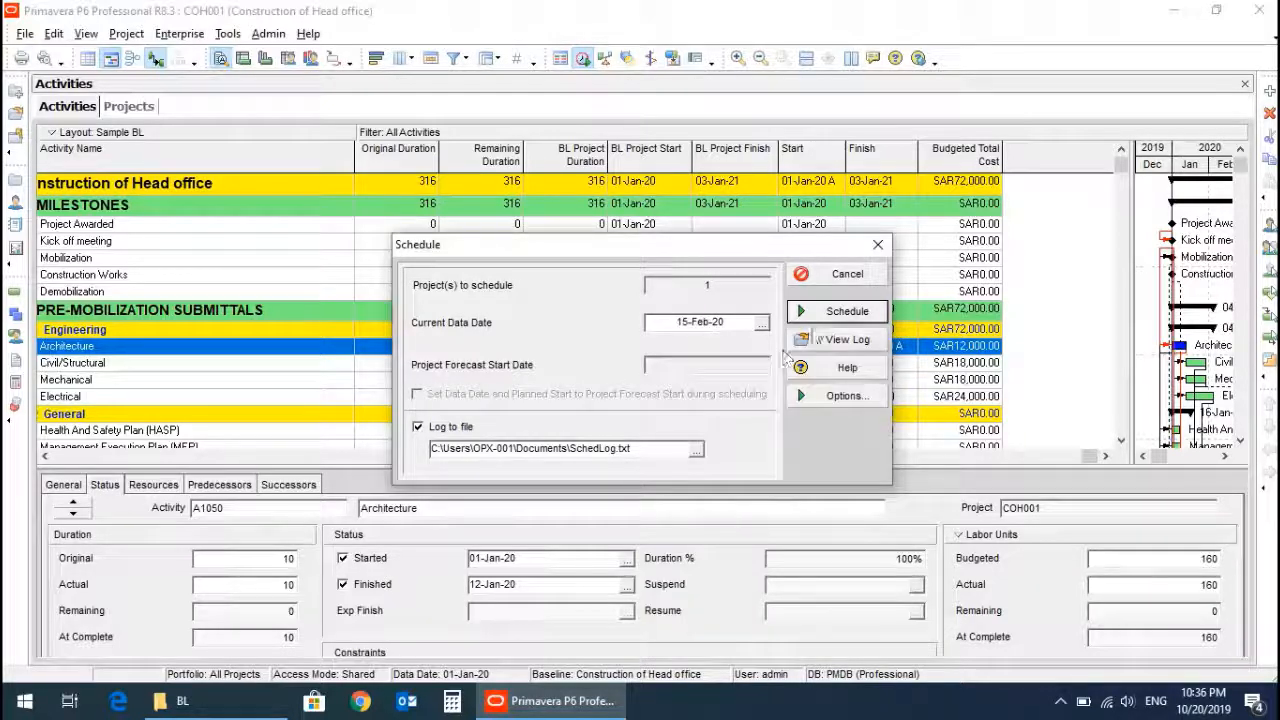
{"action": "left_click", "coordinate": [838, 313]}
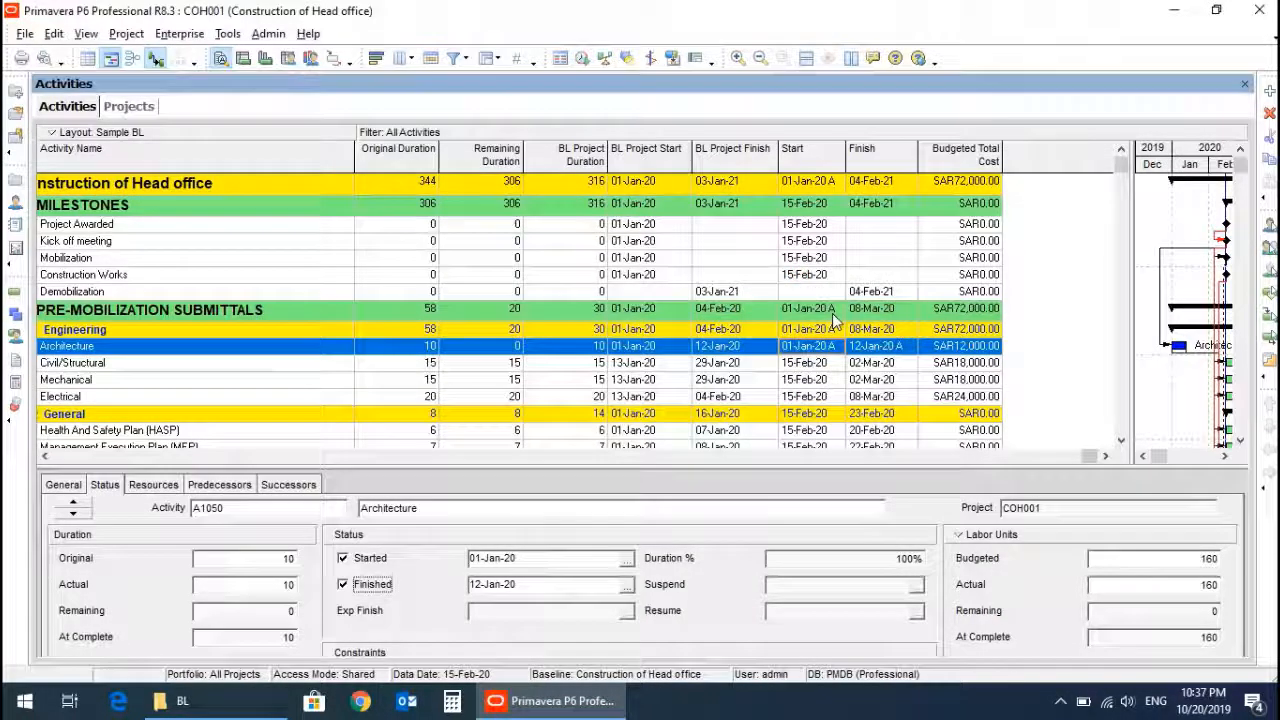
Save the current layout under the new name Sample BL2.
{"action": "left_click", "coordinate": [810, 364]}
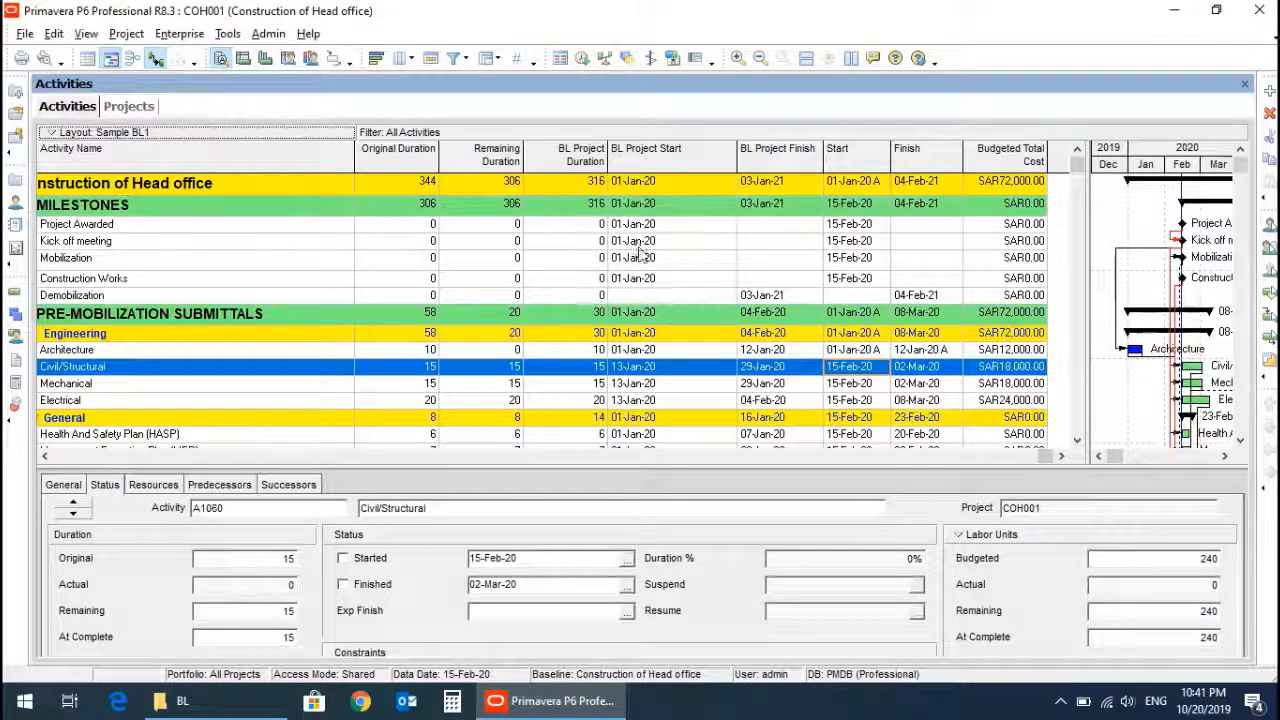
{"action": "left_click", "coordinate": [47, 135]}
{"action": "mouse_move", "coordinate": [75, 153]}
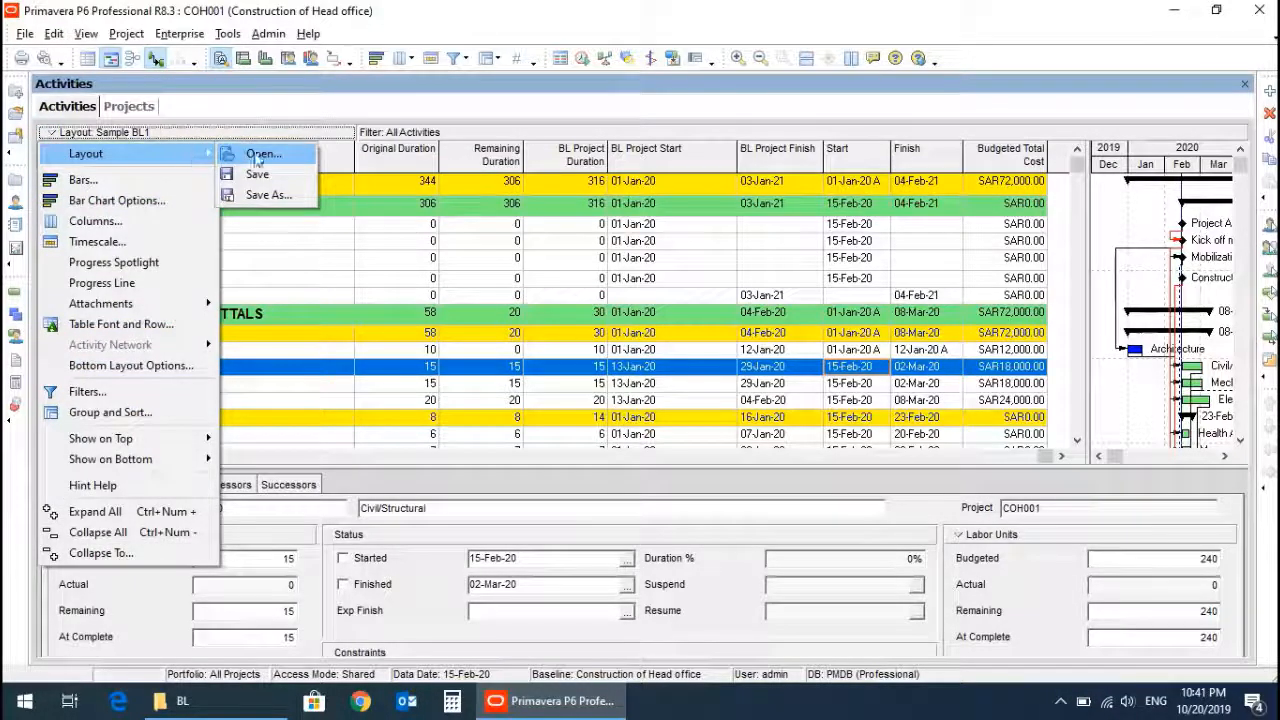
{"action": "left_click", "coordinate": [262, 195]}
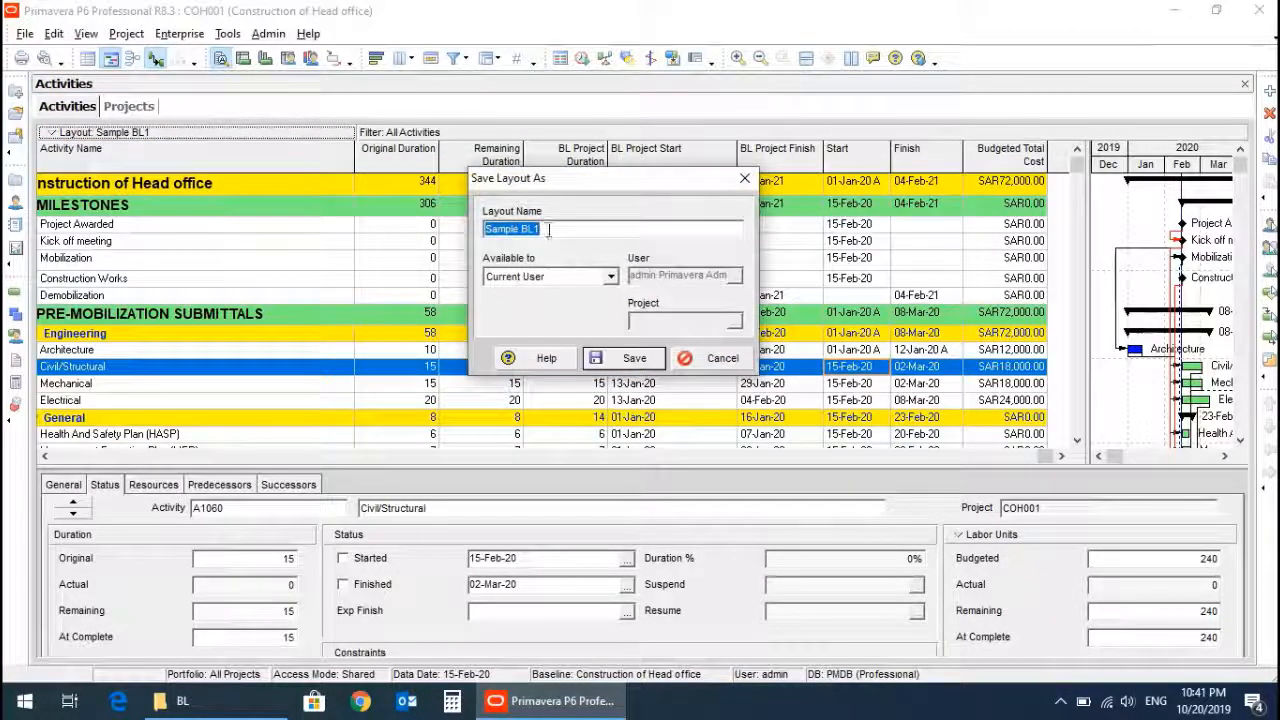
{"action": "left_click", "coordinate": [552, 229]}
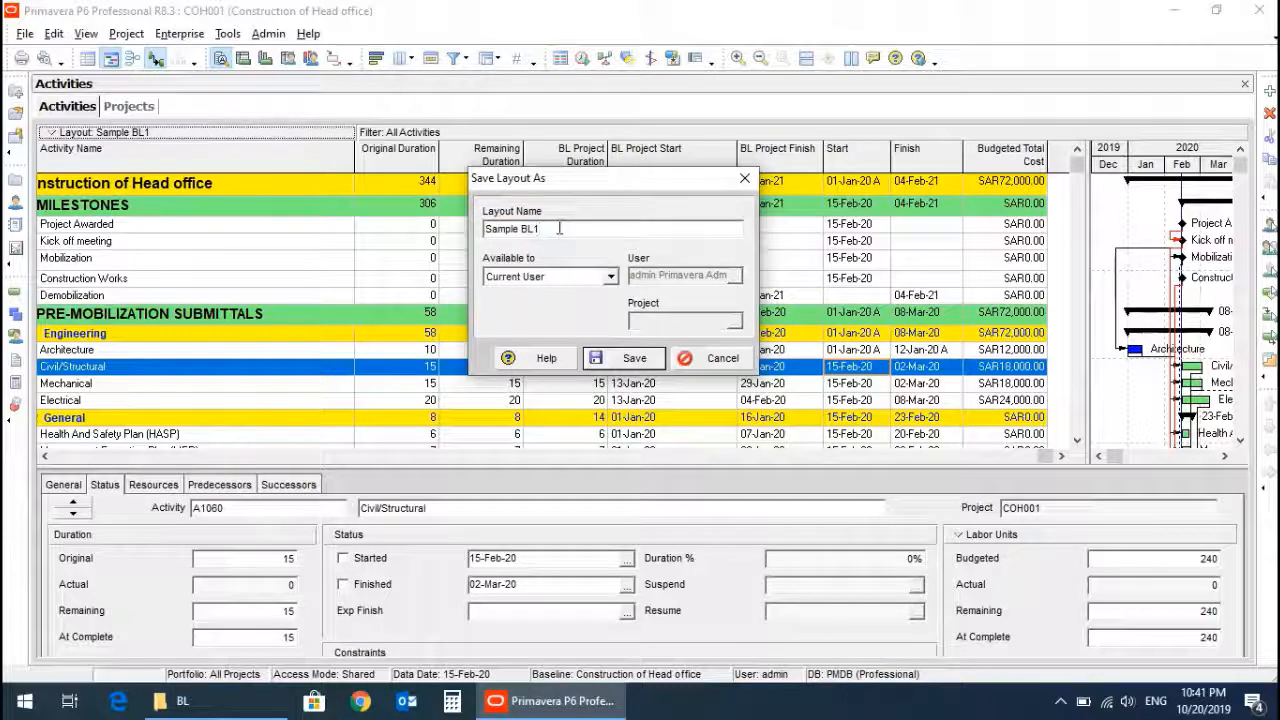
{"action": "key", "text": "BackSpace"}
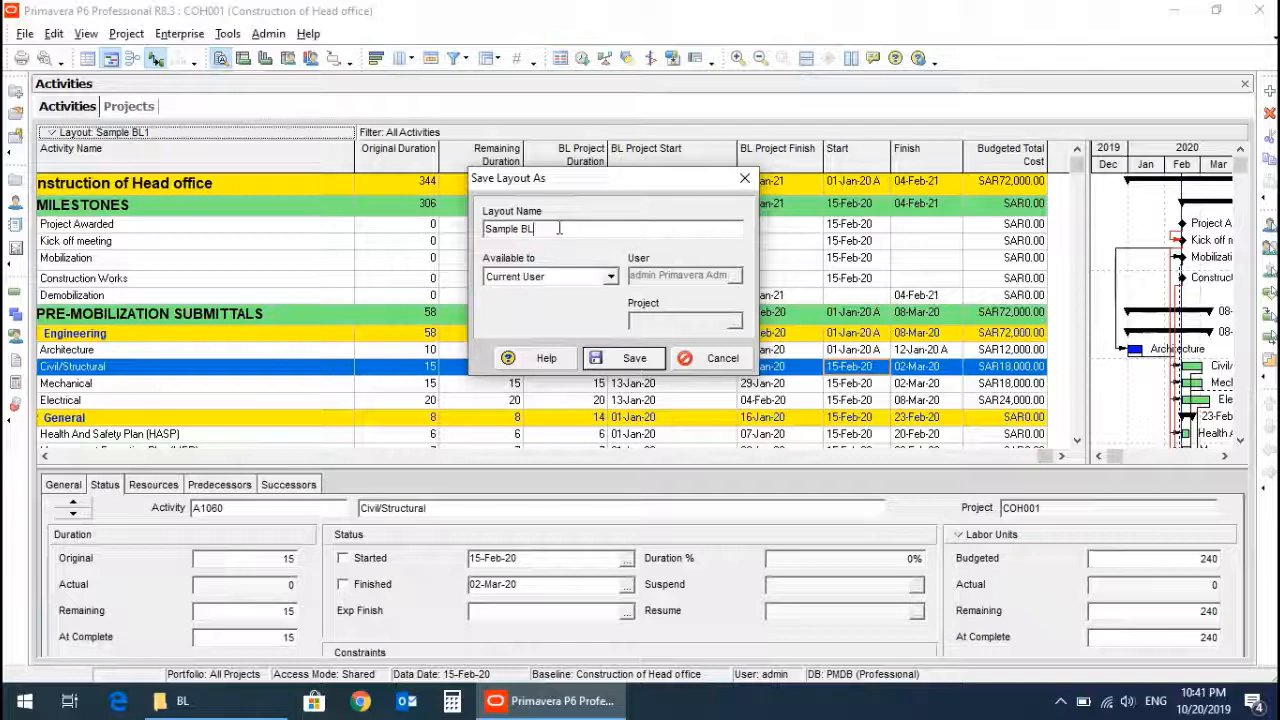
{"action": "left_click", "coordinate": [615, 359]}
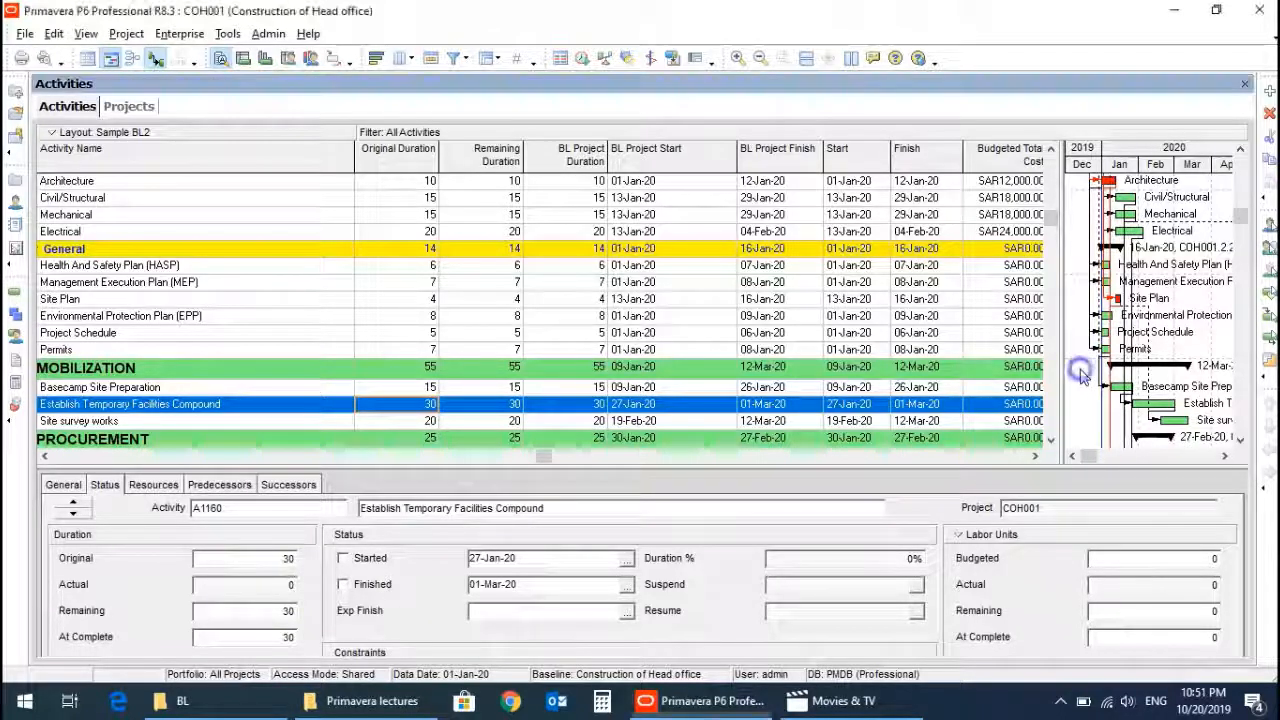
Turn on display of the Primary Baseline bar in the Gantt chart bar settings.
{"action": "right_click", "coordinate": [1084, 374]}
{"action": "left_click", "coordinate": [1126, 408]}
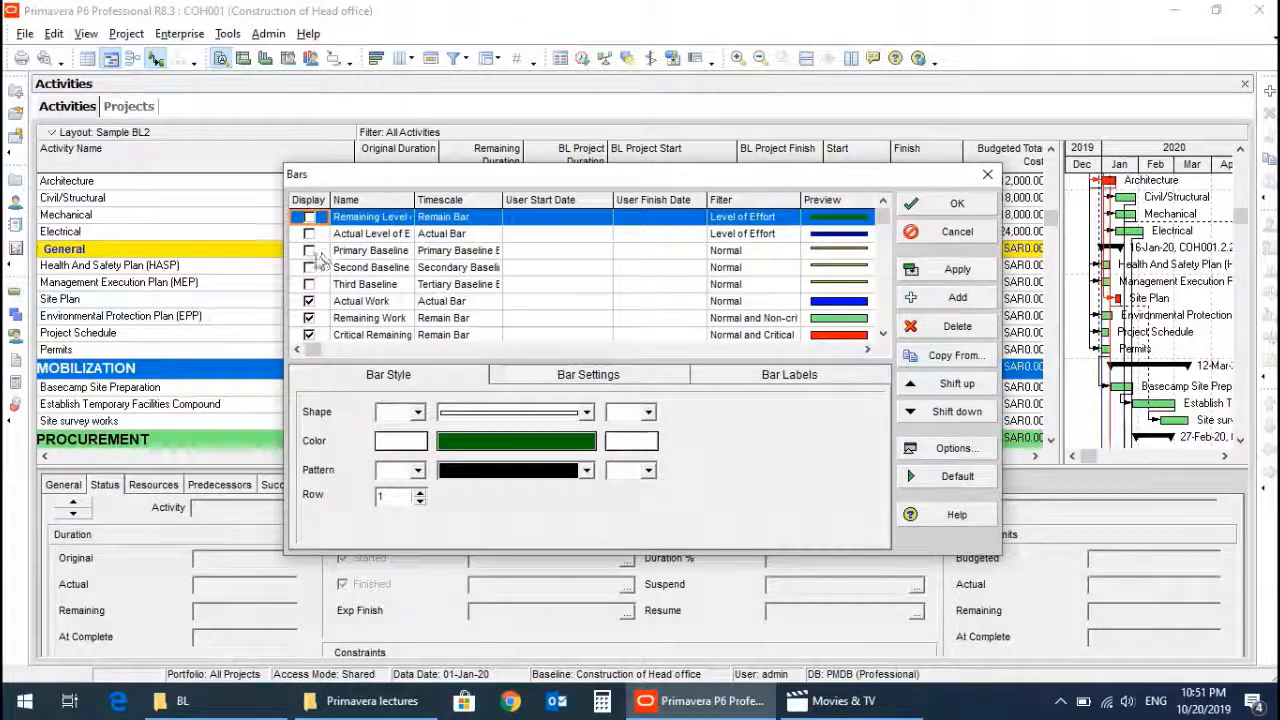
{"action": "left_click", "coordinate": [311, 254]}
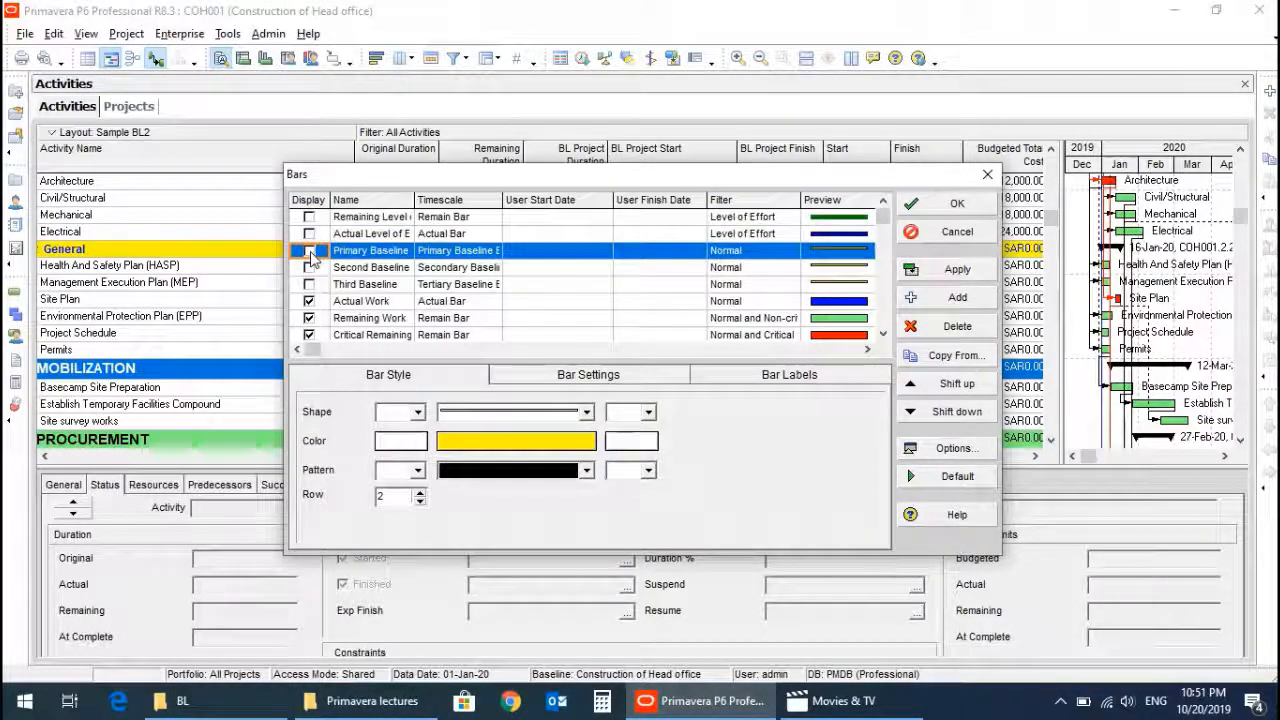
{"action": "left_click", "coordinate": [309, 251]}
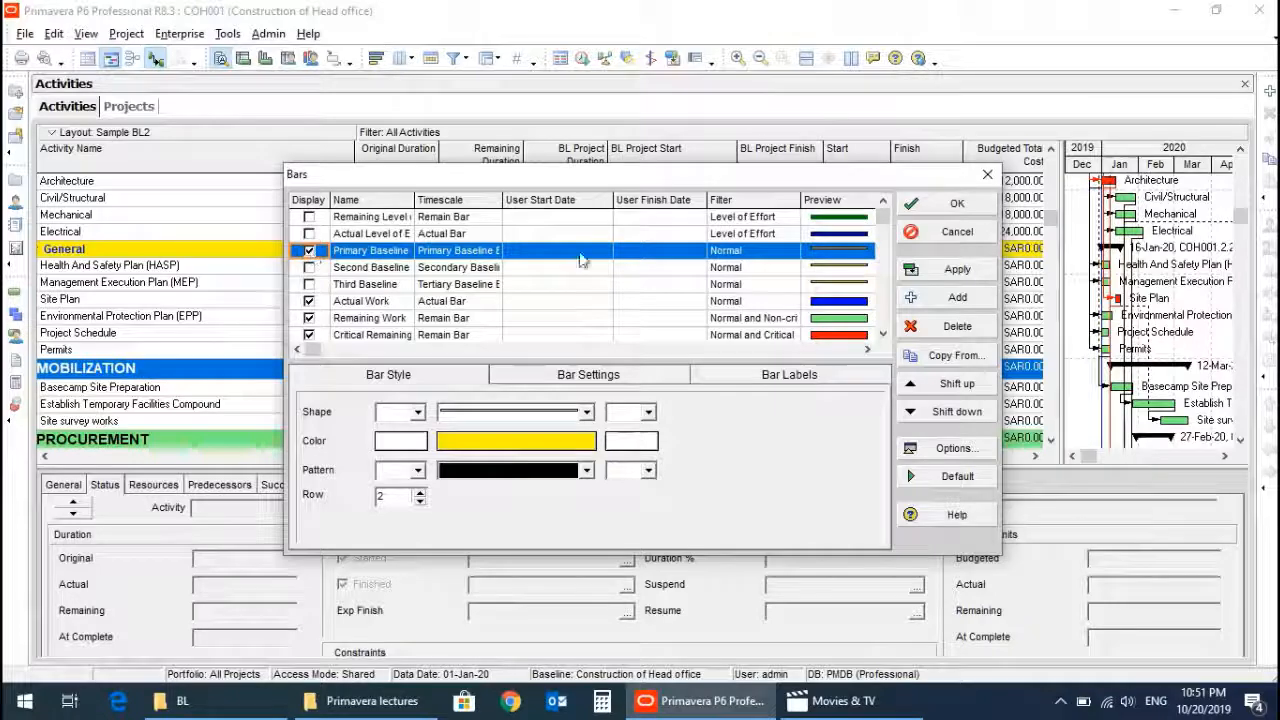
{"action": "left_click", "coordinate": [950, 204]}
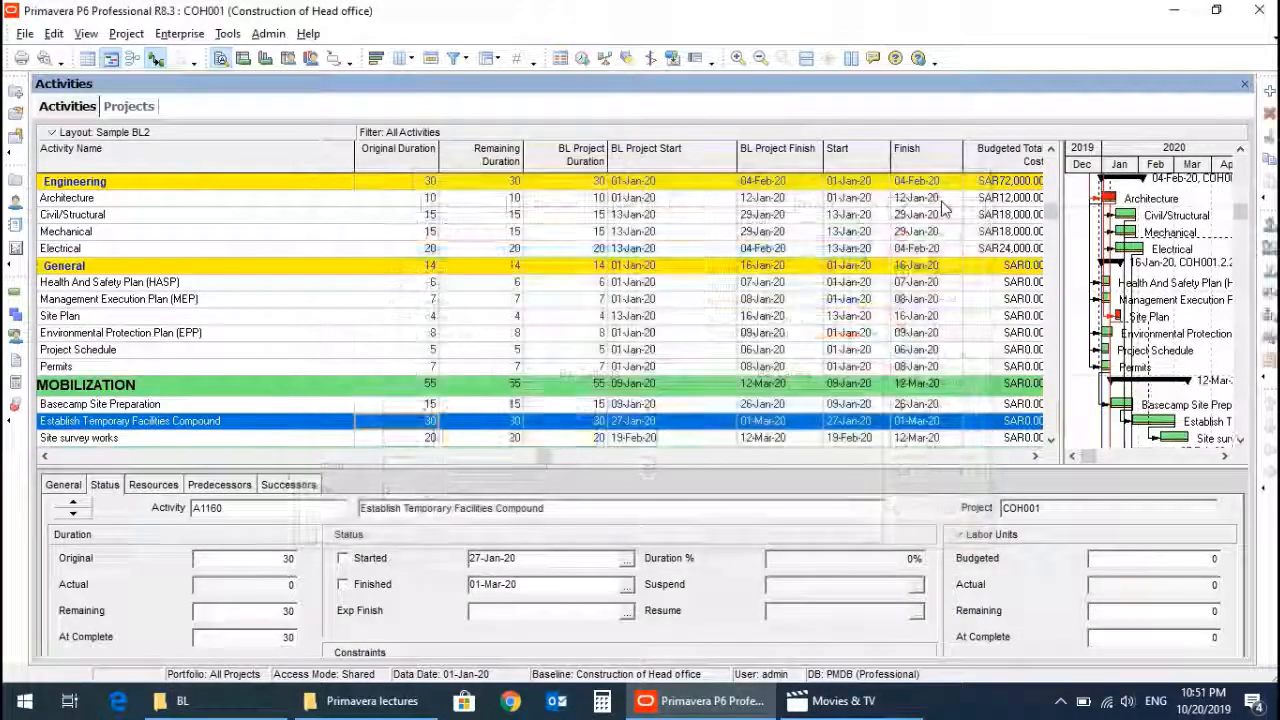